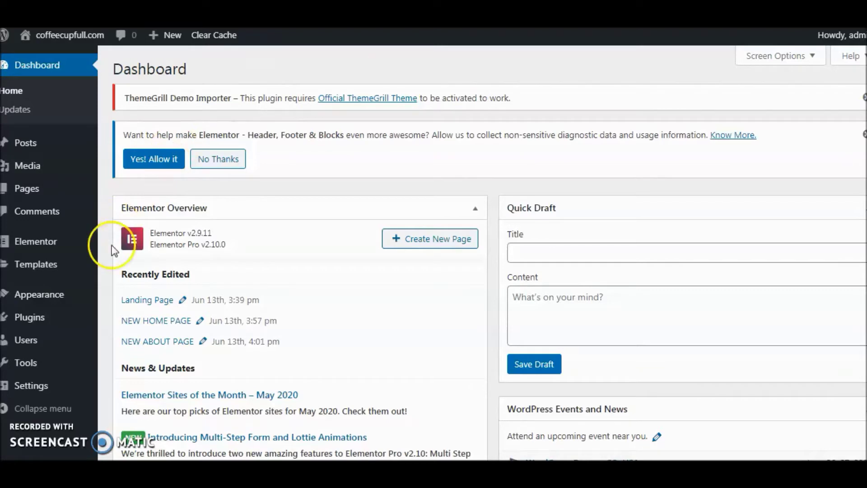
Create a new Elementor template of type Page named "E-Book Give Away".
mouse_move(57, 271)
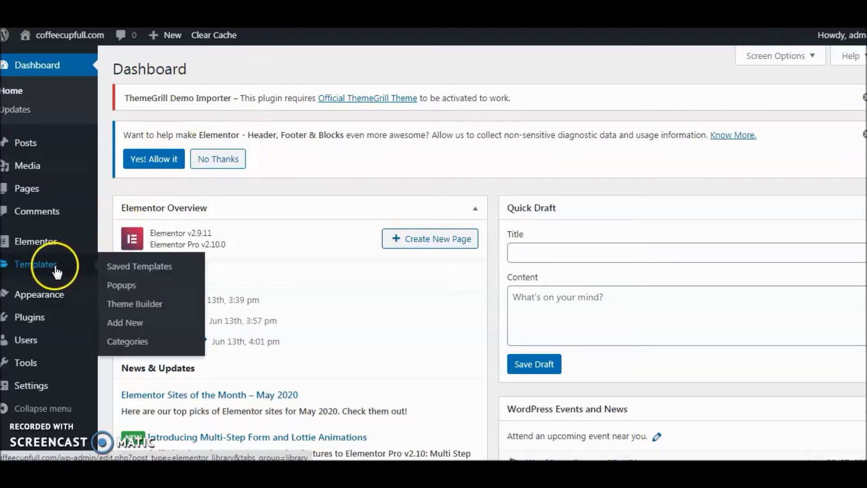
left_click(143, 326)
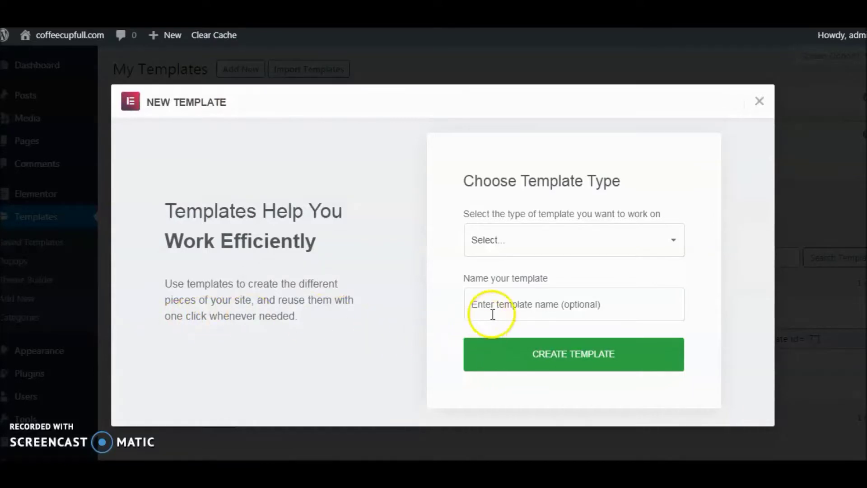
left_click(671, 251)
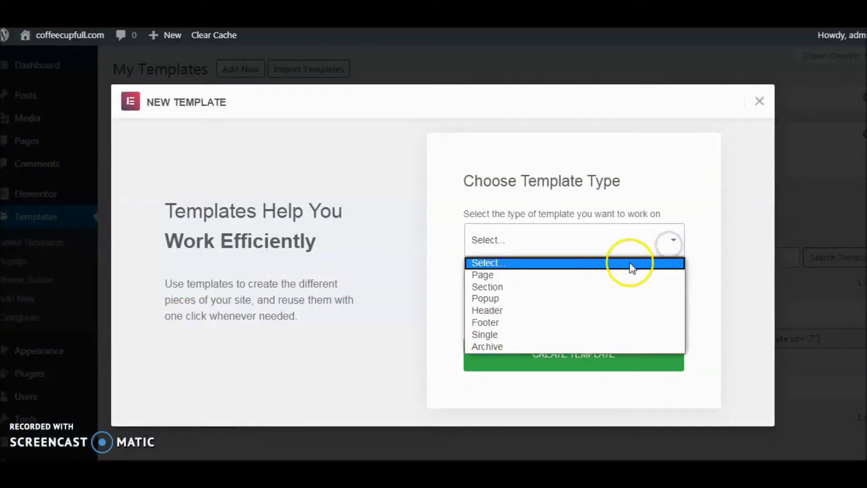
left_click(617, 276)
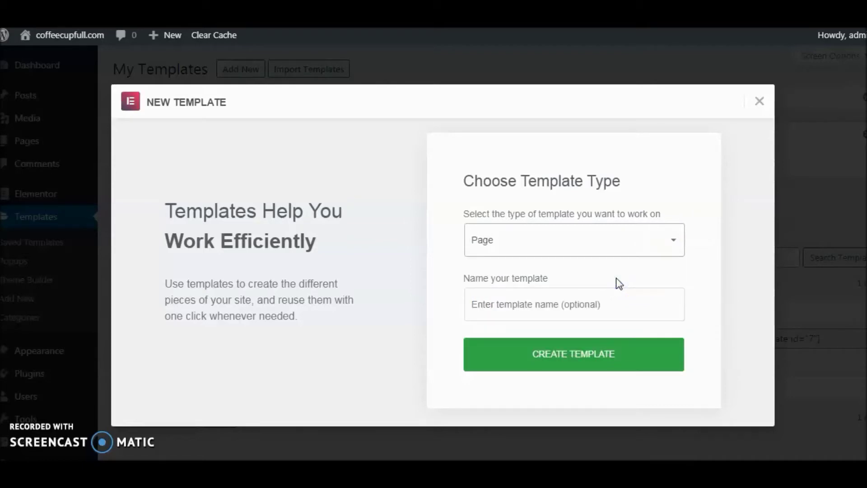
left_click(526, 310)
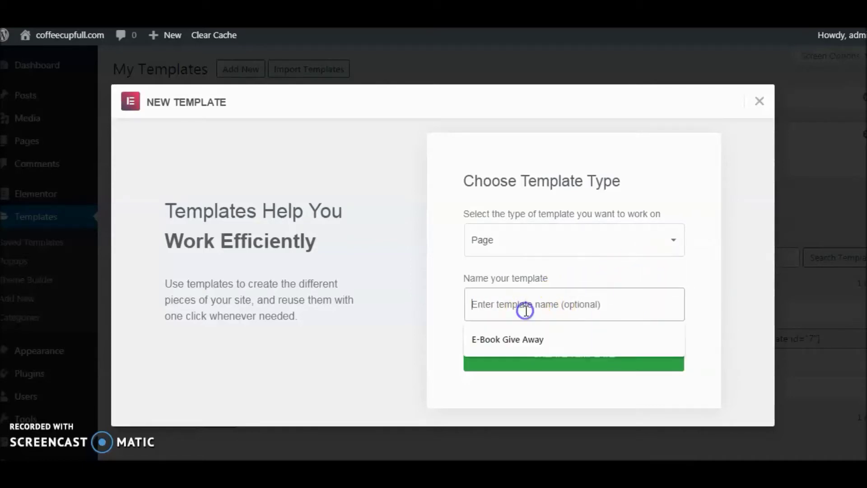
left_click(528, 339)
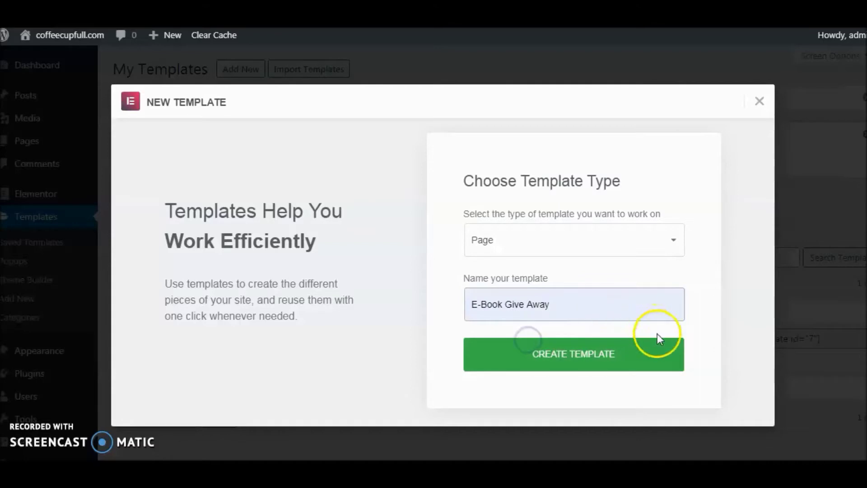
left_click(559, 363)
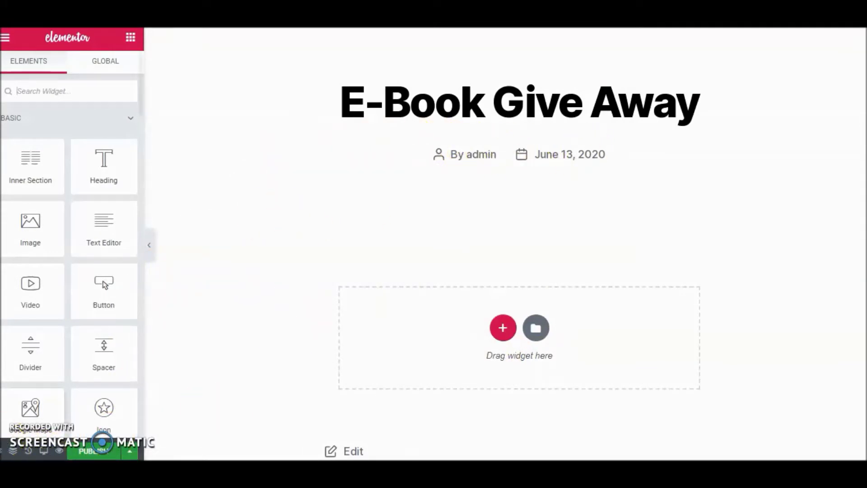
Set the page layout of the template to Elementor Canvas in the page settings.
left_click(4, 452)
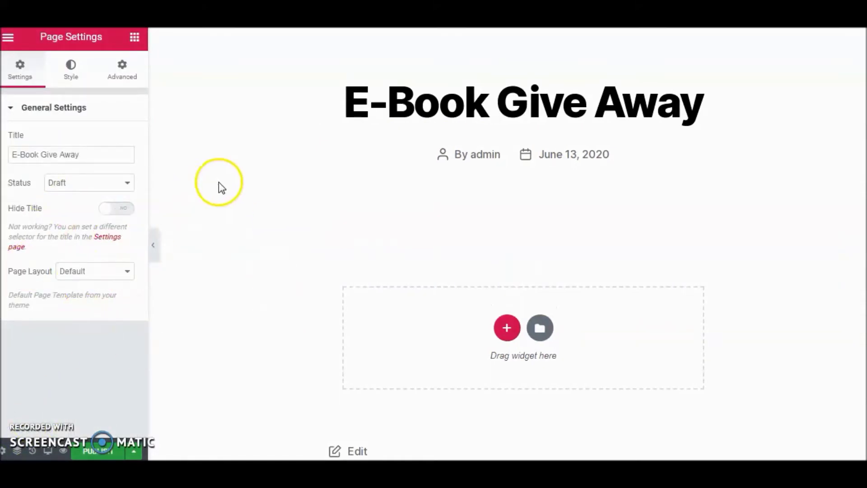
left_click(128, 277)
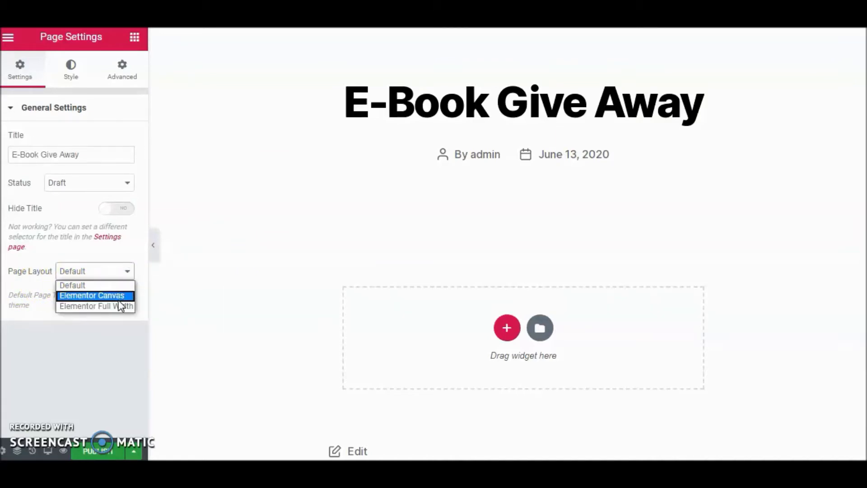
left_click(119, 298)
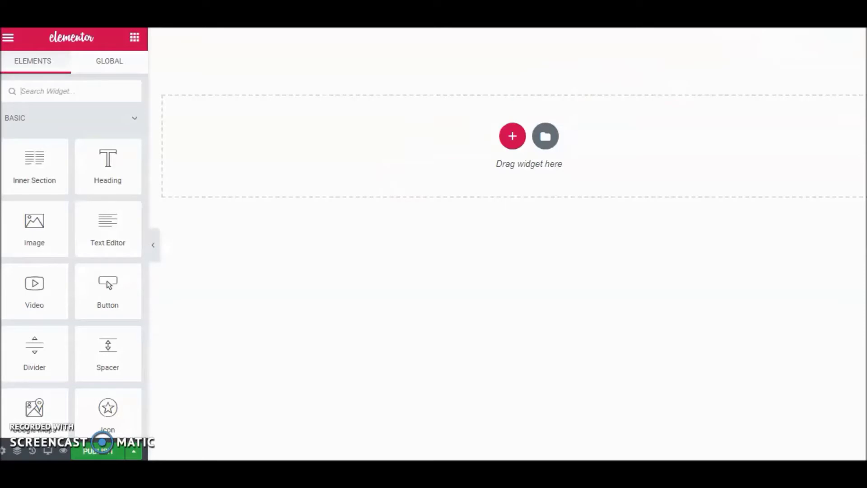
Open the global default colors and look over the color palette.
left_click(11, 40)
left_click(83, 97)
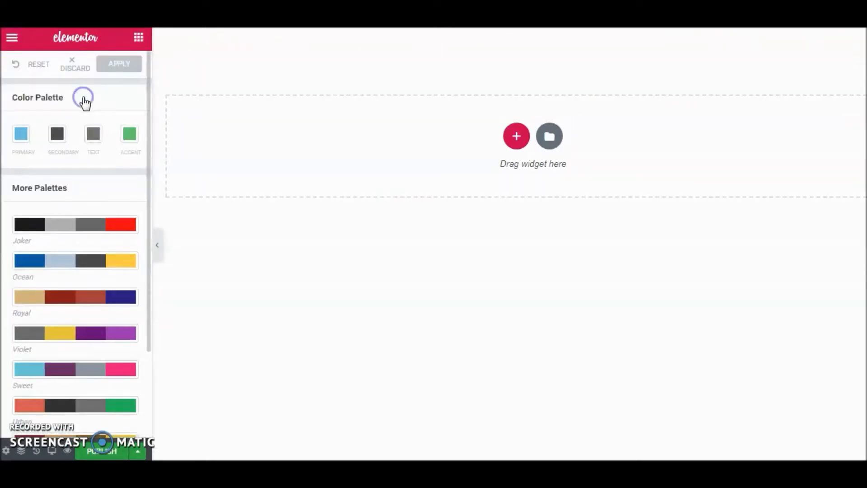
left_click(97, 166)
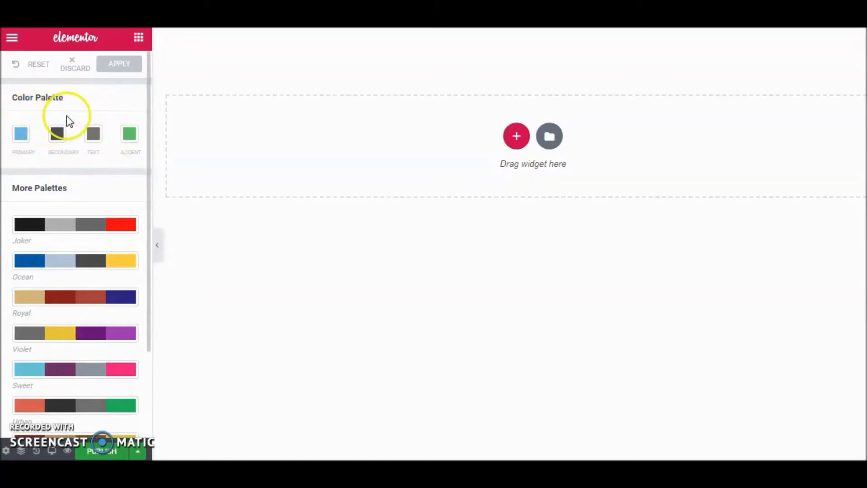
Try Asar as the primary headline font family in the global default fonts.
left_click(11, 36)
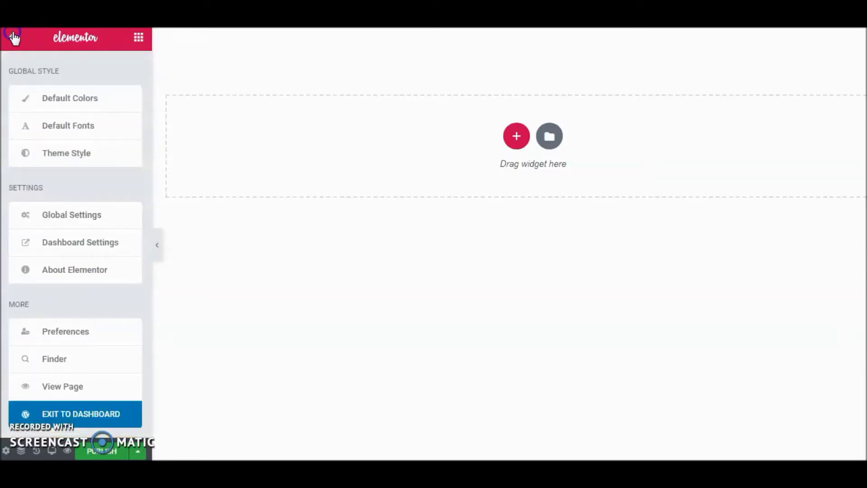
left_click(71, 130)
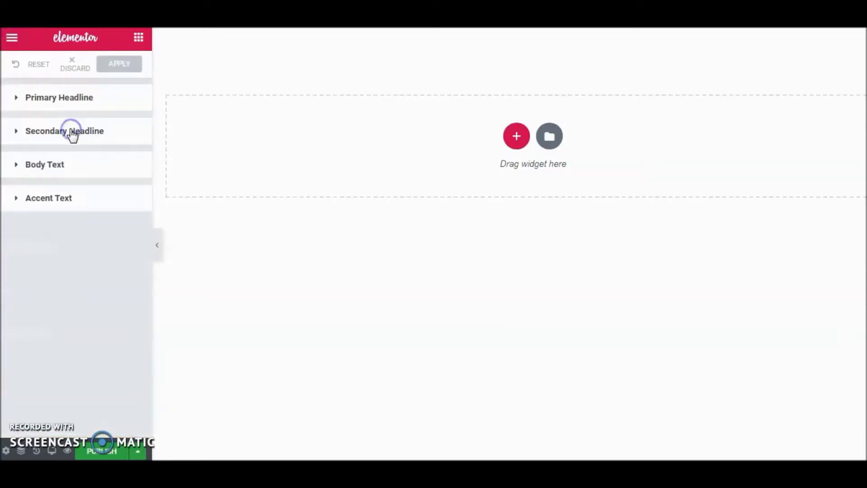
left_click(71, 104)
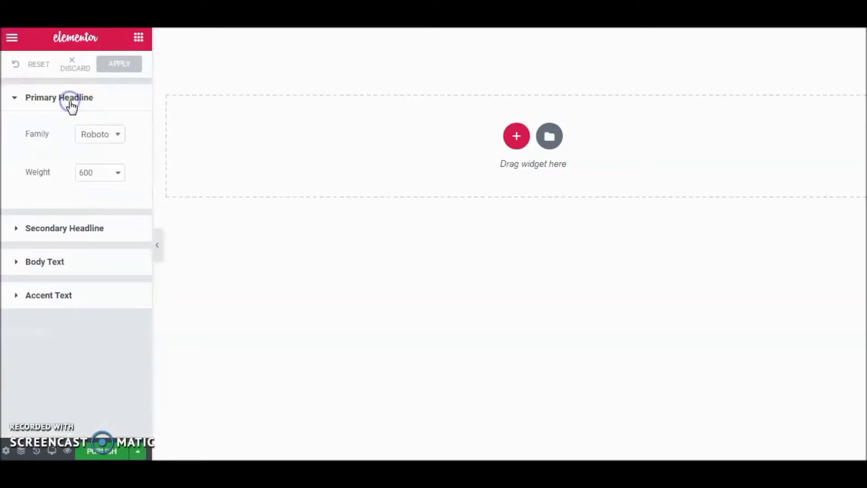
left_click(118, 140)
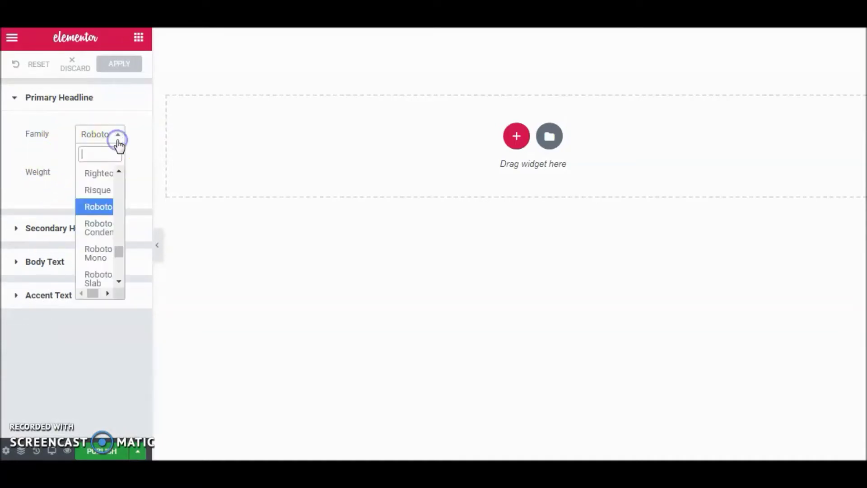
scroll(121, 239, "up", 20)
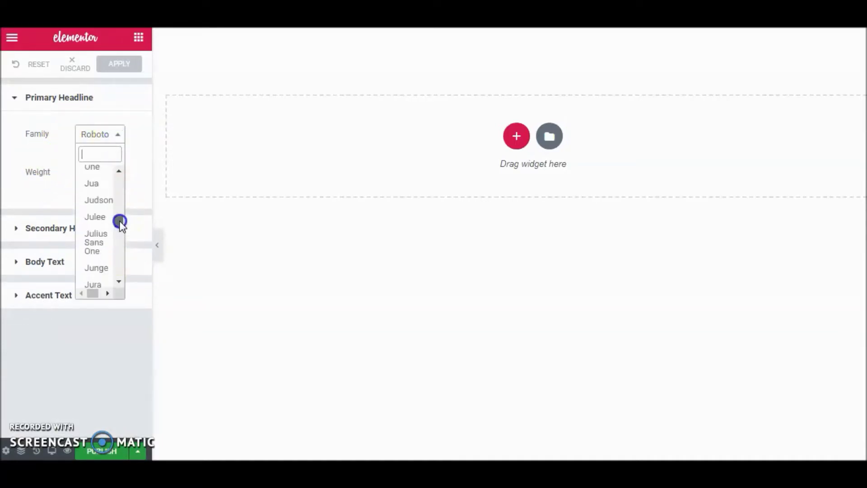
left_click(119, 239)
Try Asar as the secondary headline font family in the global default fonts.
left_click(121, 235)
left_click(117, 266)
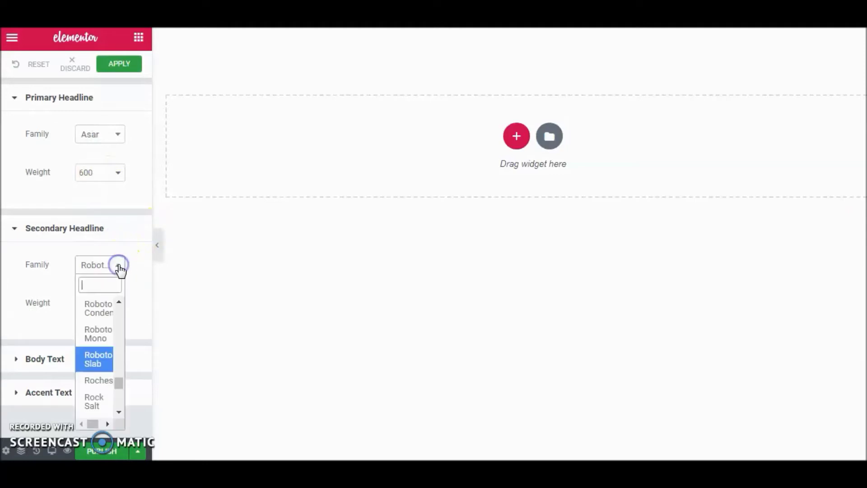
scroll(120, 327, "up", 1)
type("A")
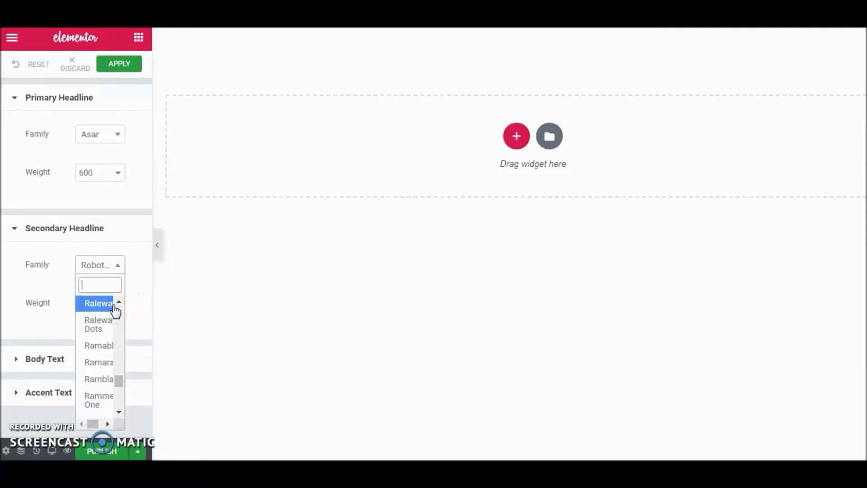
type("sar")
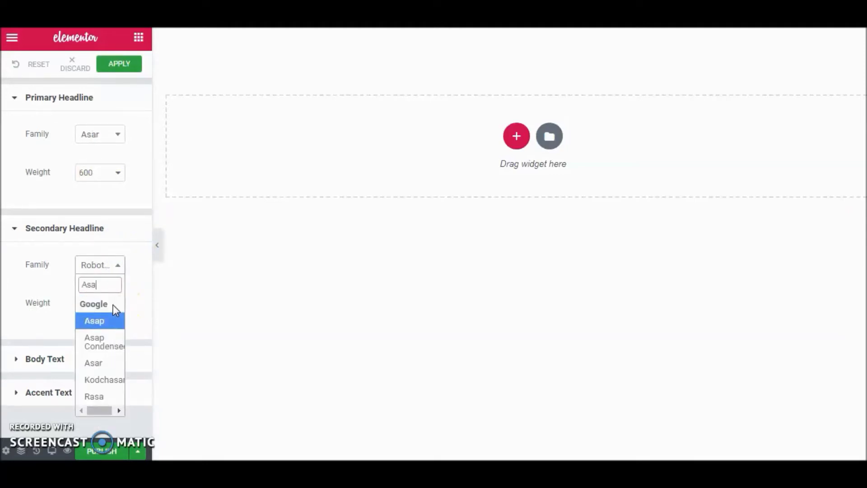
left_click(95, 321)
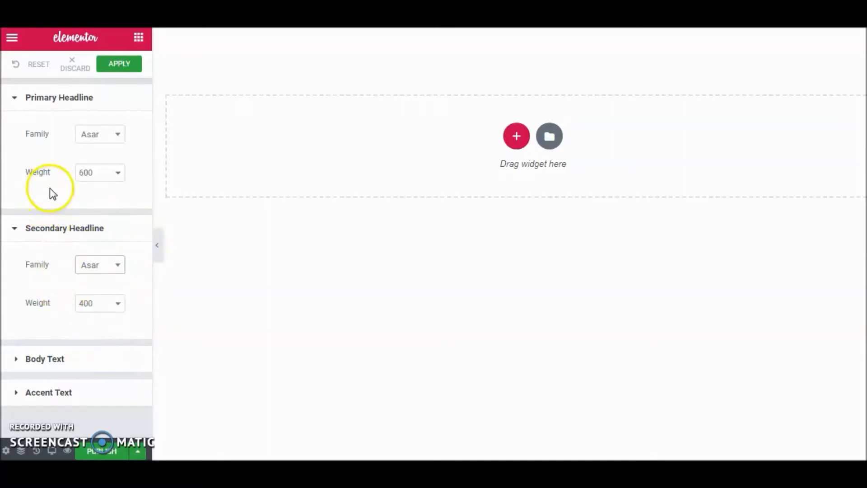
Look over the body text font settings, reset the default fonts and leave the font settings.
left_click(63, 359)
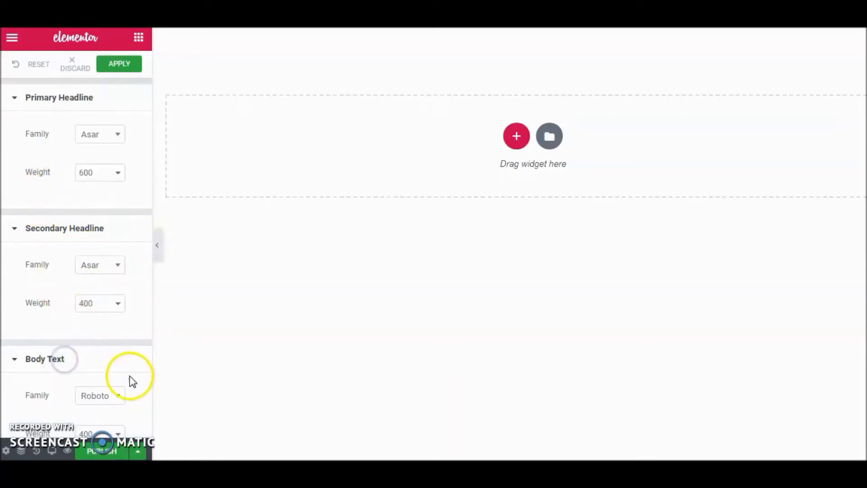
scroll(129, 381, "down", 2)
scroll(108, 411, "up", 2)
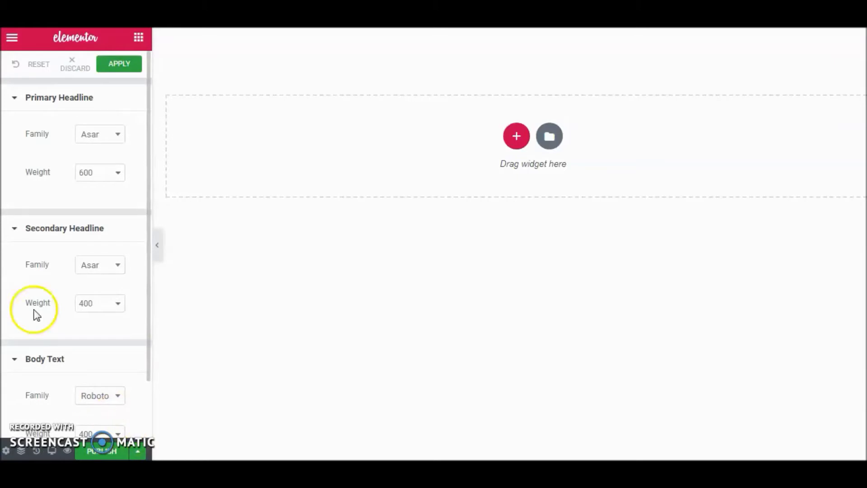
left_click(17, 63)
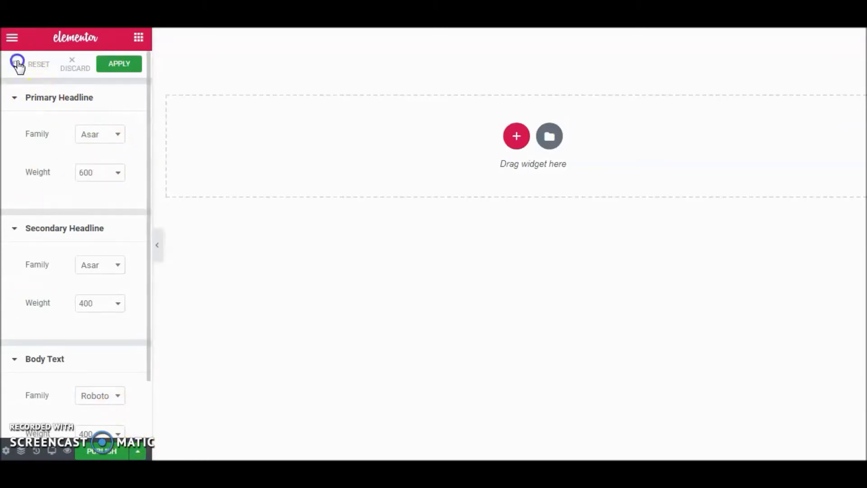
left_click(15, 47)
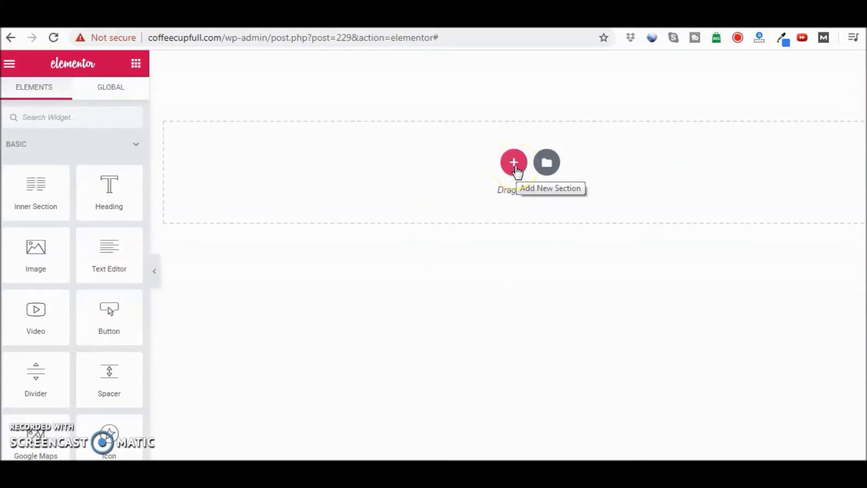
Add a single-column section to the page and give it a solid blue classic background from the color swatches.
left_click(515, 165)
left_click(343, 202)
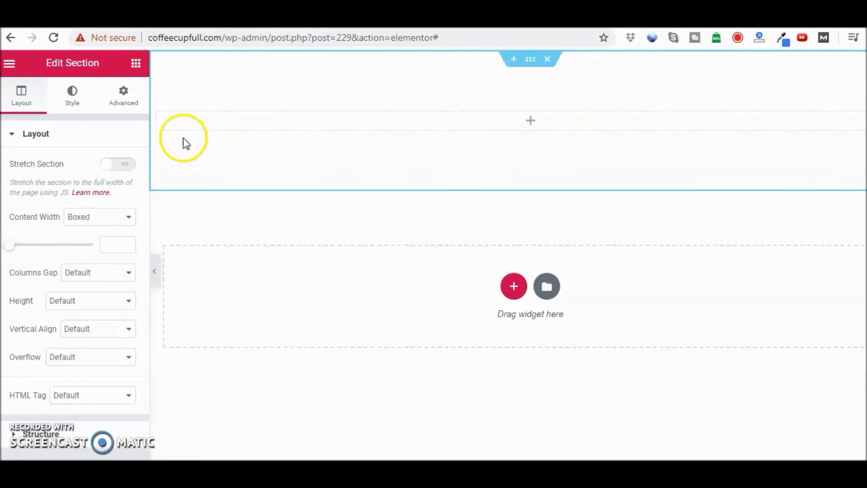
left_click(71, 97)
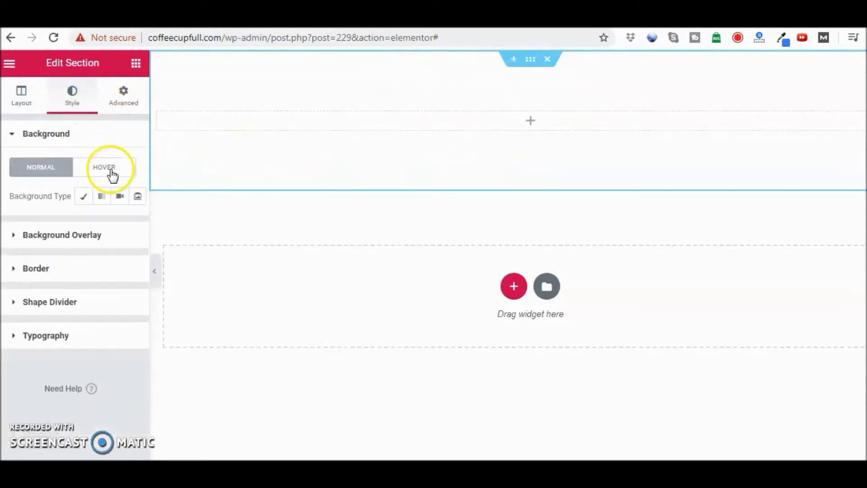
left_click(82, 197)
left_click(109, 225)
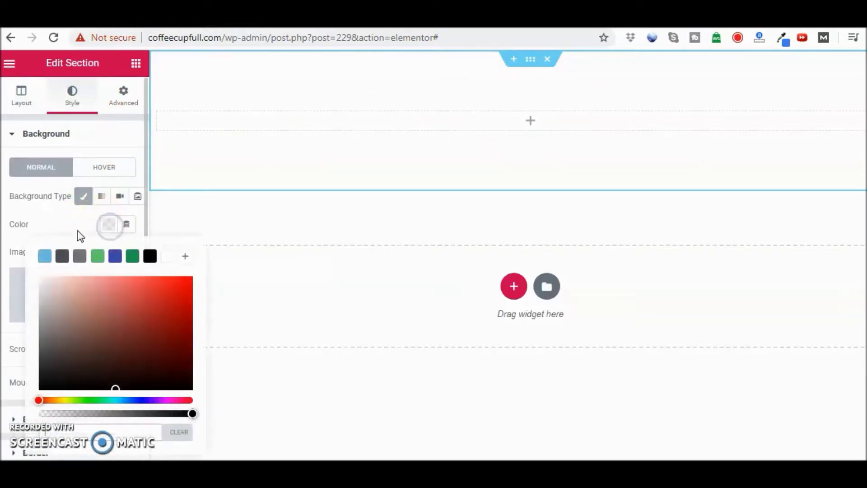
left_click(115, 256)
Add a heading to the blue section and paste the title "Download Our E-Book Guide That'll Show You How To Make $200 A Day On Fiverr".
left_click(136, 64)
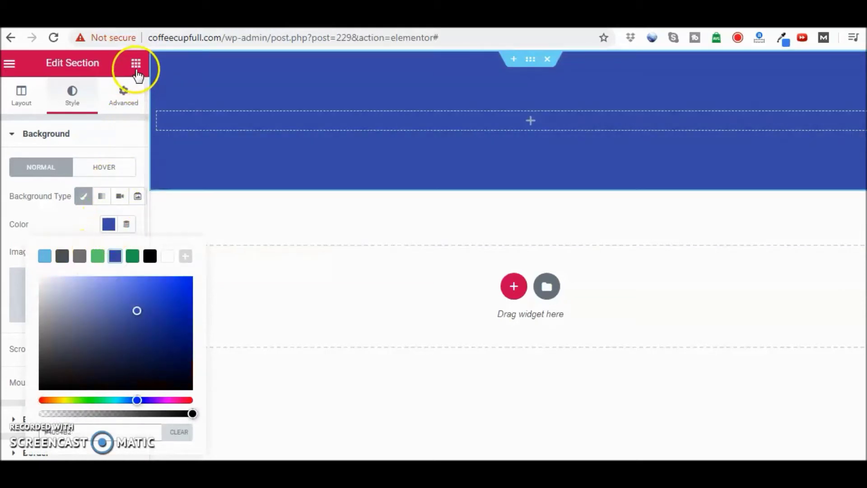
left_click_drag(109, 183, 492, 125)
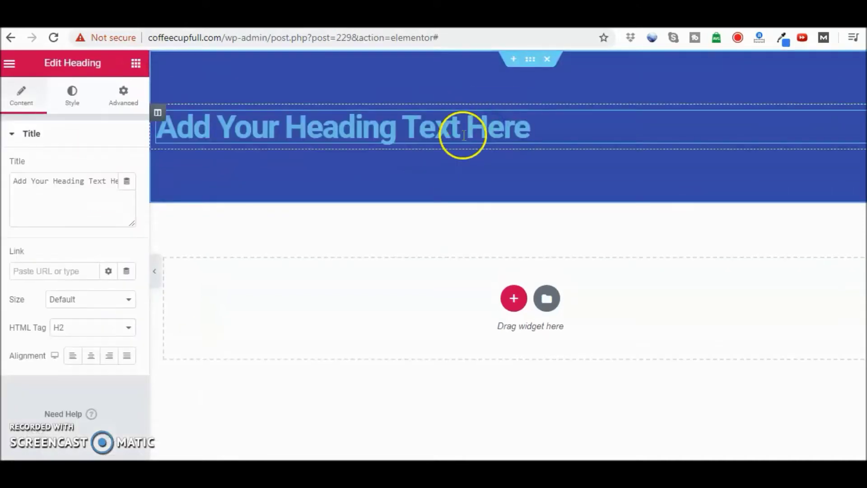
left_click_drag(11, 181, 67, 195)
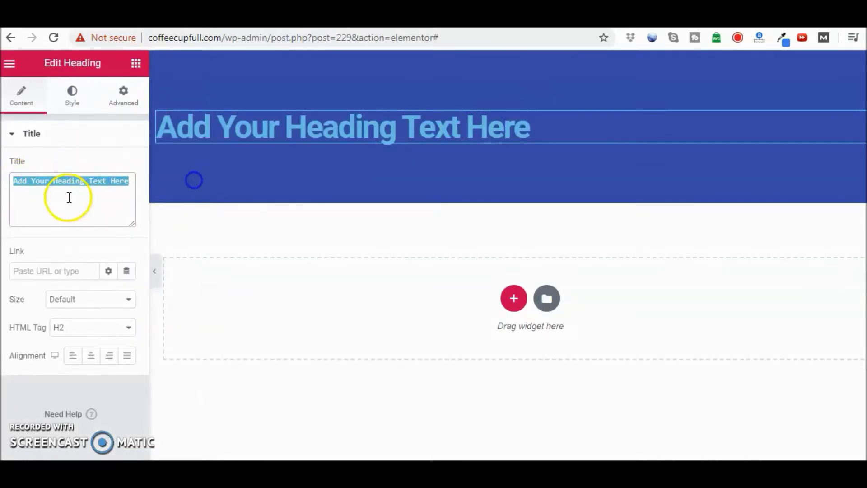
right_click(61, 182)
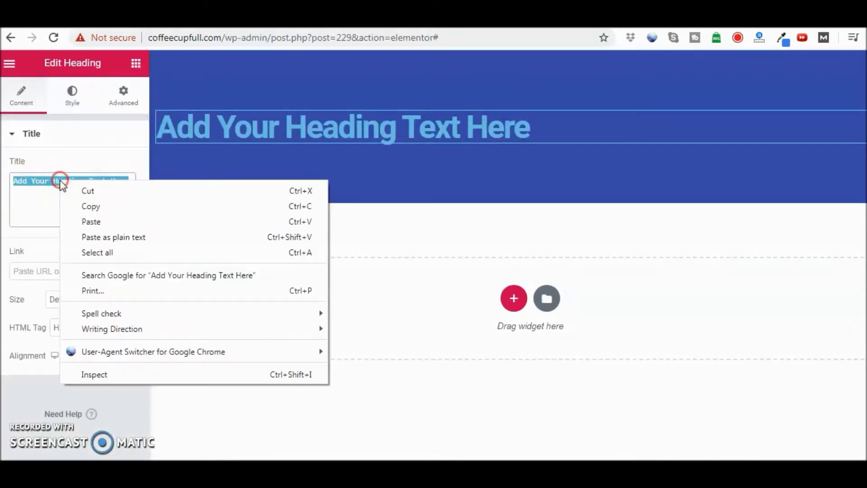
left_click(71, 220)
Set the text color of the e-book heading to white (#FFFFFF).
left_click(71, 99)
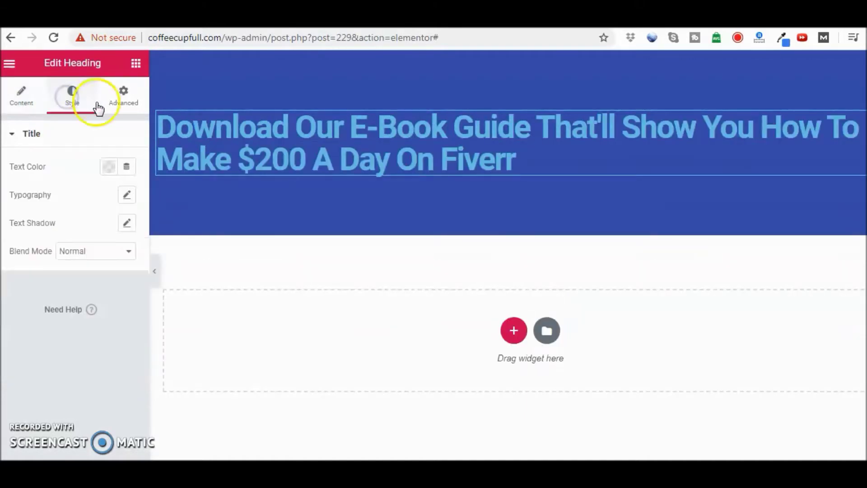
left_click(108, 167)
left_click(165, 199)
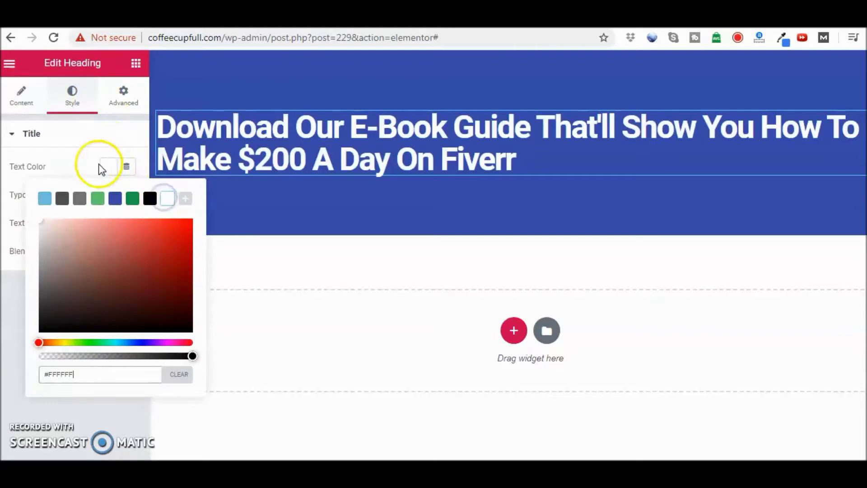
left_click(75, 149)
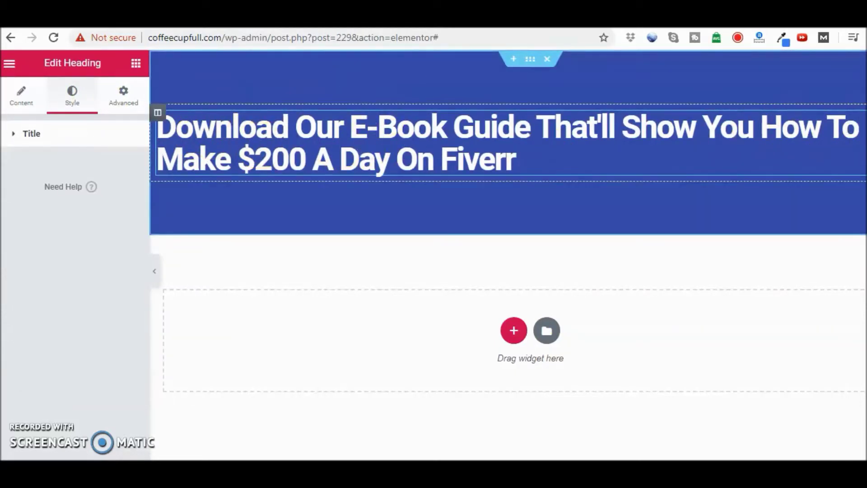
Center the e-book heading and set its typography to a 52 px size with Normal weight.
left_click(21, 95)
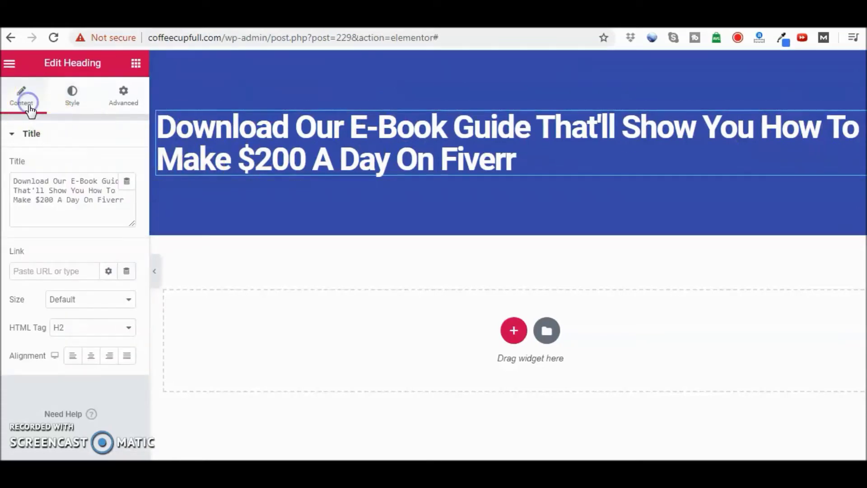
left_click(91, 356)
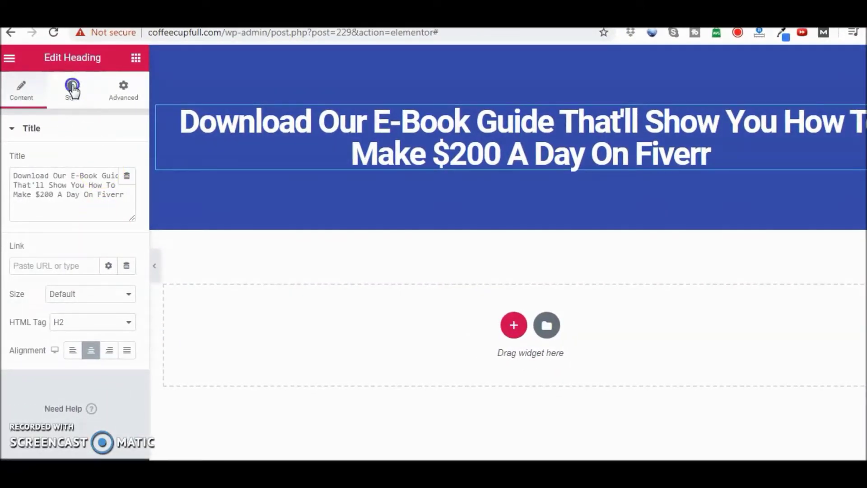
left_click(72, 88)
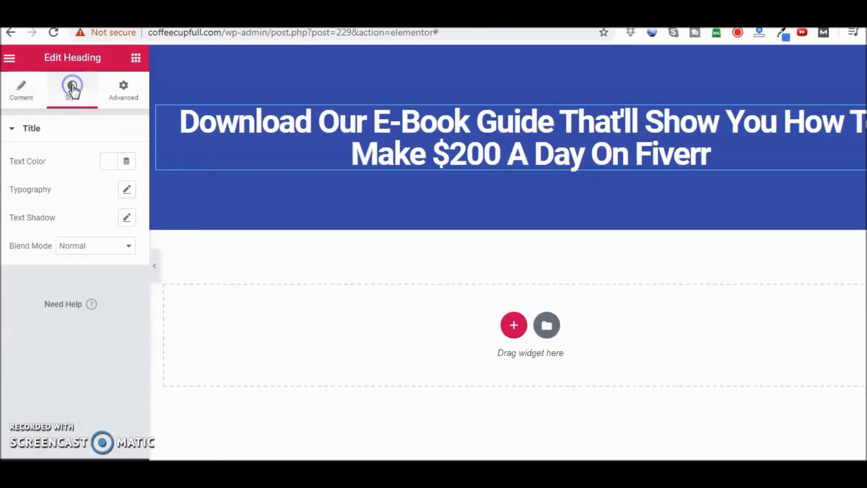
left_click(126, 190)
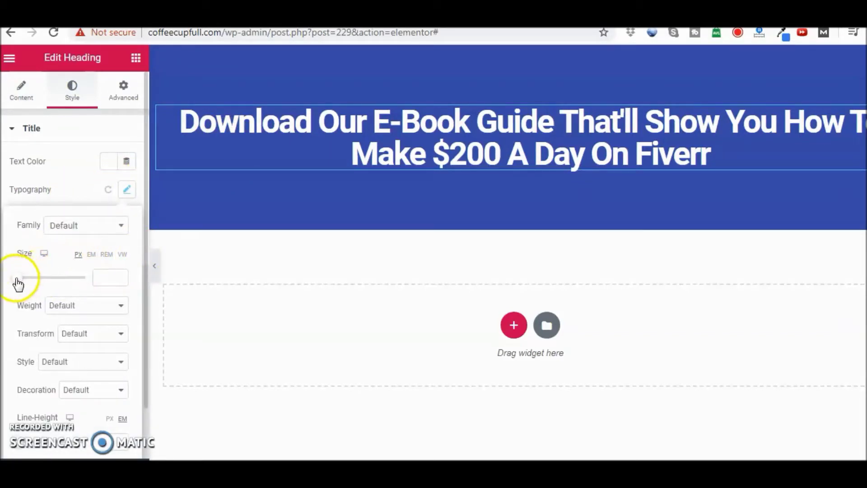
left_click_drag(17, 280, 35, 279)
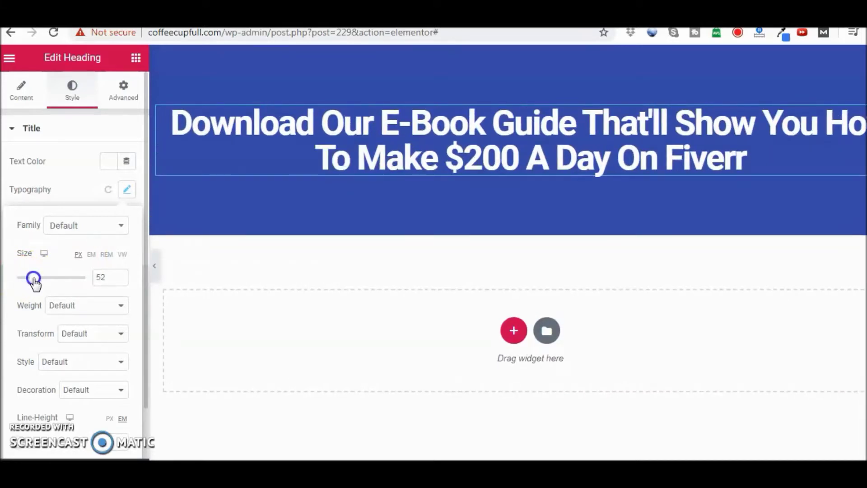
left_click(121, 306)
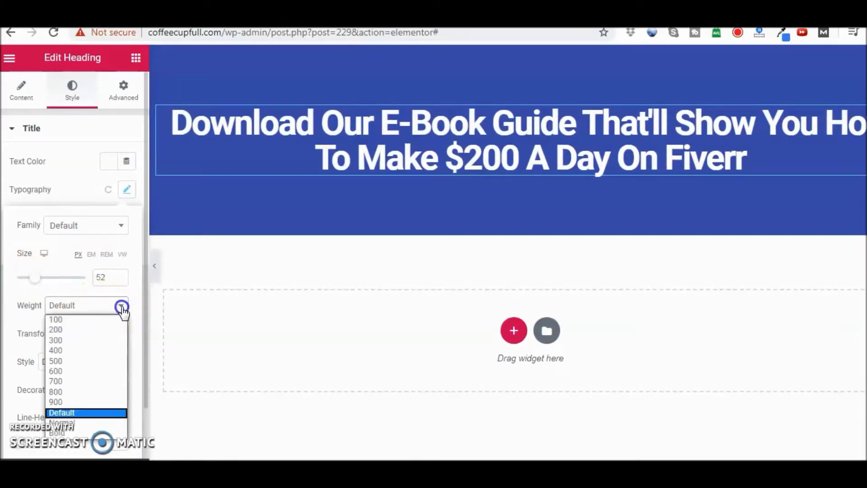
left_click(96, 424)
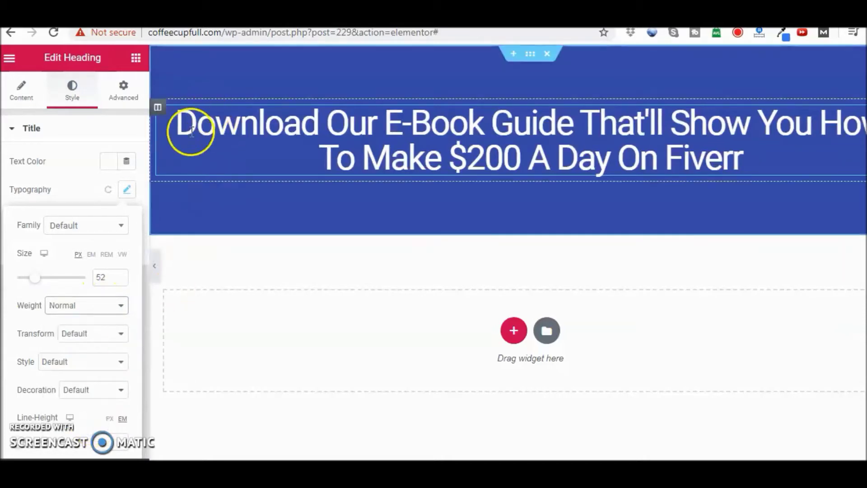
Try the Uppercase transform on the e-book heading and set the transform back to Default.
left_click(120, 334)
left_click(108, 359)
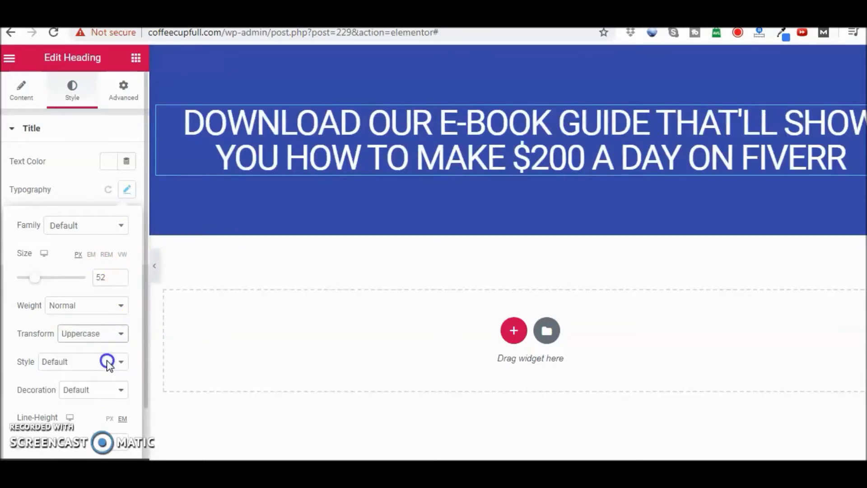
left_click(117, 334)
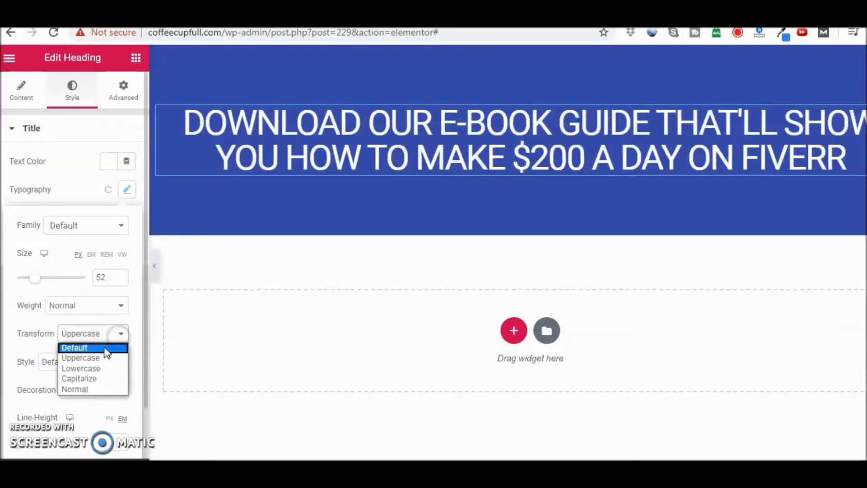
left_click(105, 347)
left_click(121, 368)
left_click(121, 368)
Set the e-book heading's line height to 1.2 em and give it a slightly negative letter spacing.
left_click_drag(145, 381, 134, 447)
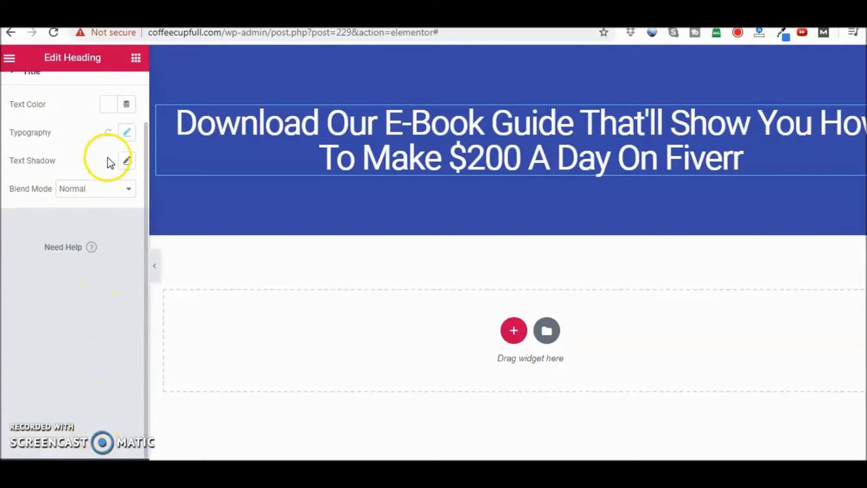
left_click(126, 132)
left_click_drag(141, 380, 138, 397)
left_click(126, 133)
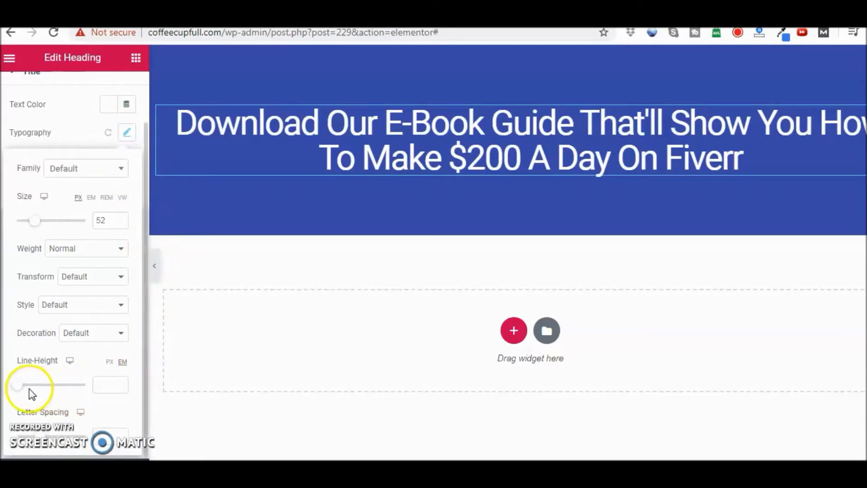
mouse_move(17, 385)
left_mouse_down()
mouse_move(40, 389)
mouse_move(27, 386)
left_mouse_up()
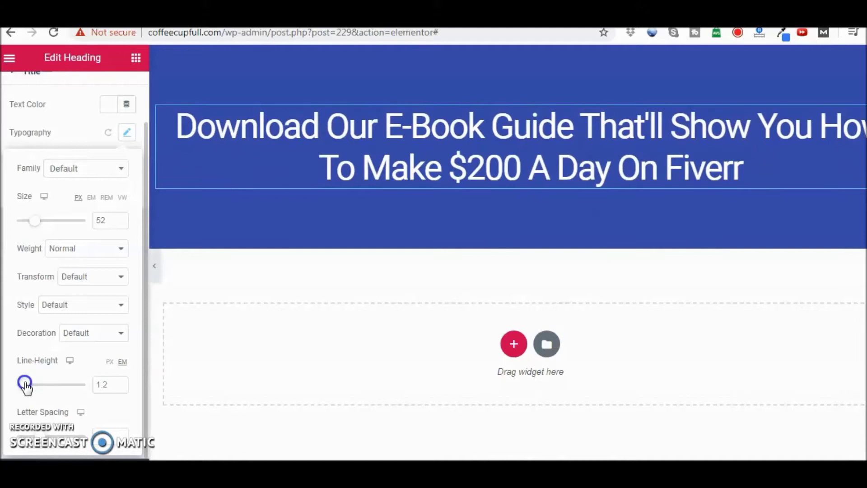
left_click_drag(25, 386, 27, 387)
mouse_move(39, 440)
left_mouse_down()
mouse_move(16, 441)
mouse_move(30, 437)
left_mouse_up()
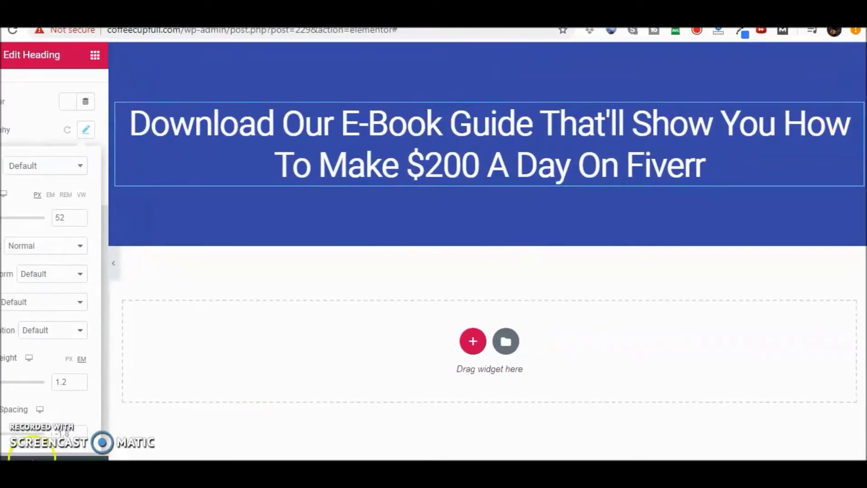
Set the blue section's padding to 0 on all four sides.
left_click(119, 56)
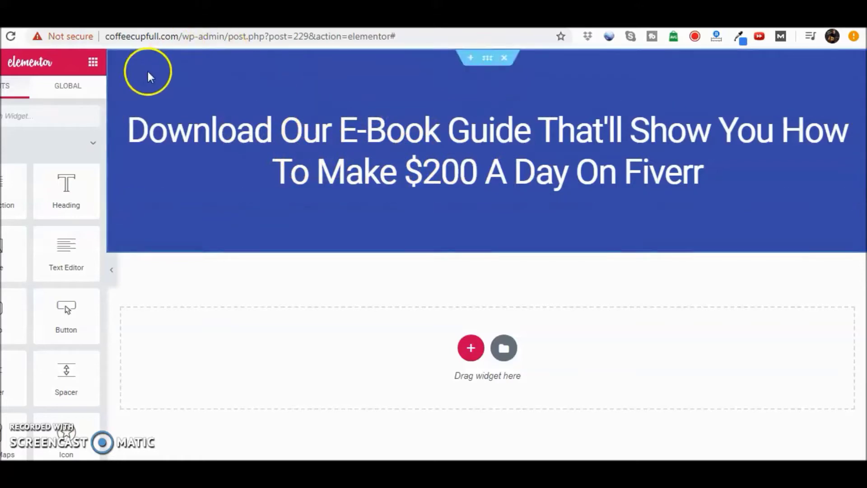
left_click(491, 67)
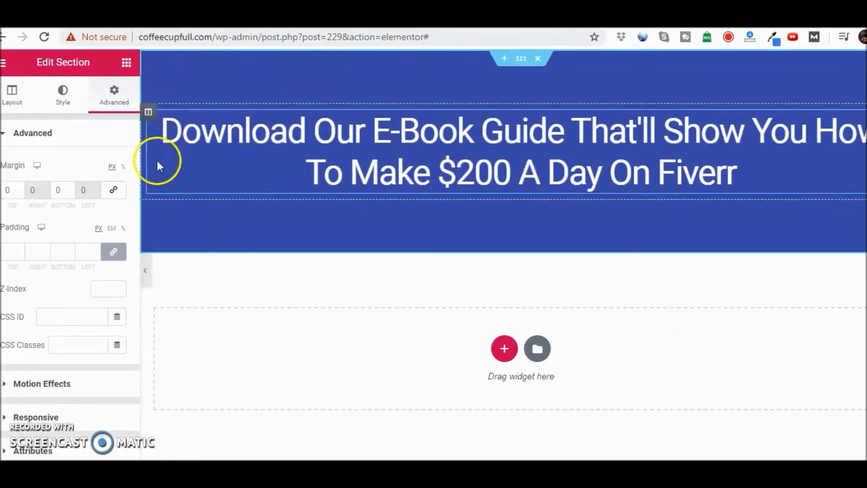
left_click(114, 252)
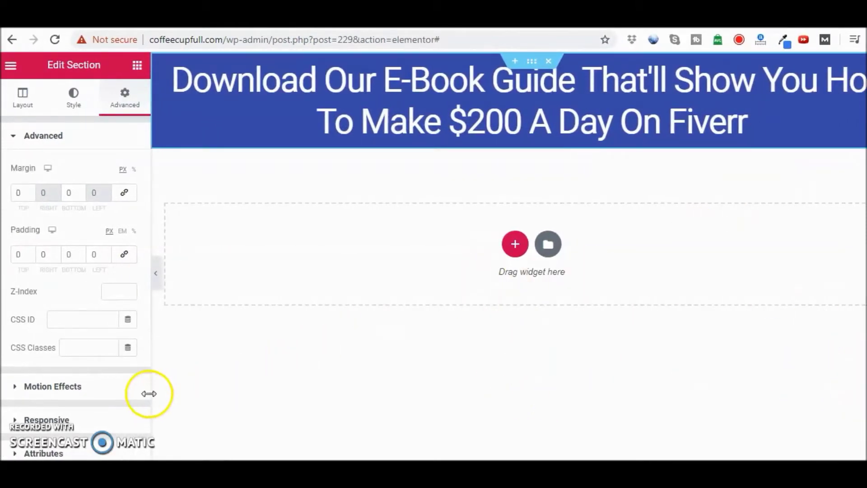
Give the blue section a Fade In entrance animation and view the live page.
left_click(63, 387)
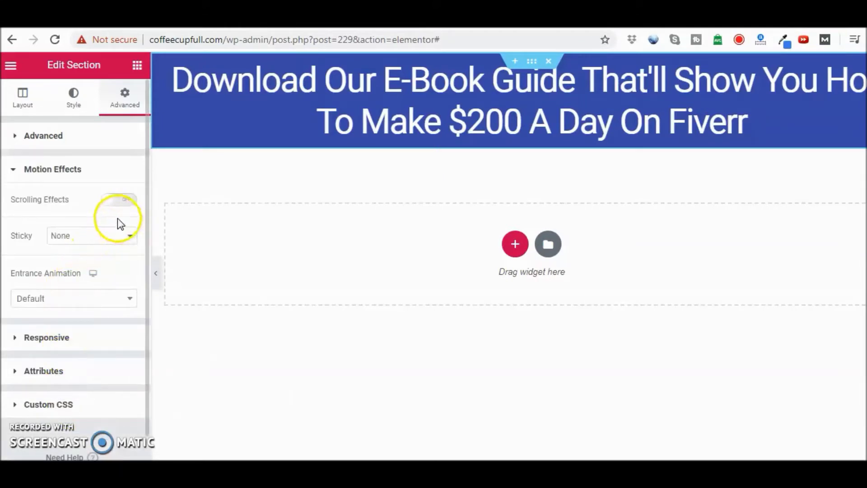
left_click(124, 298)
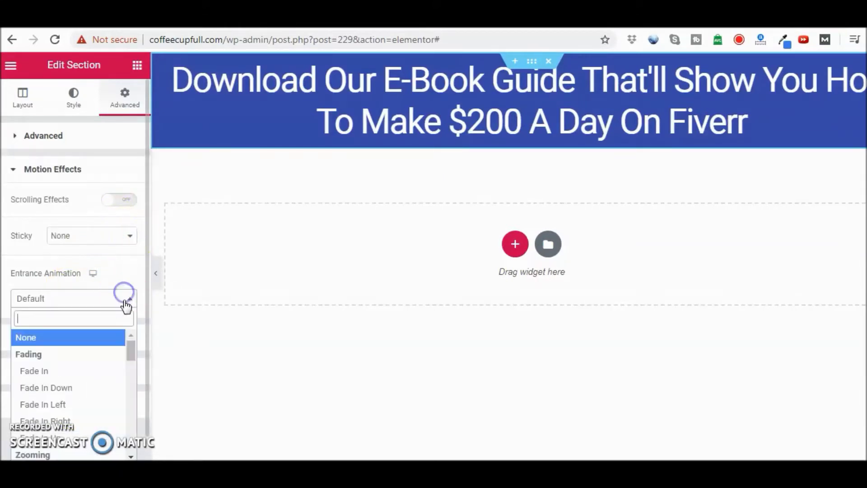
left_click(87, 371)
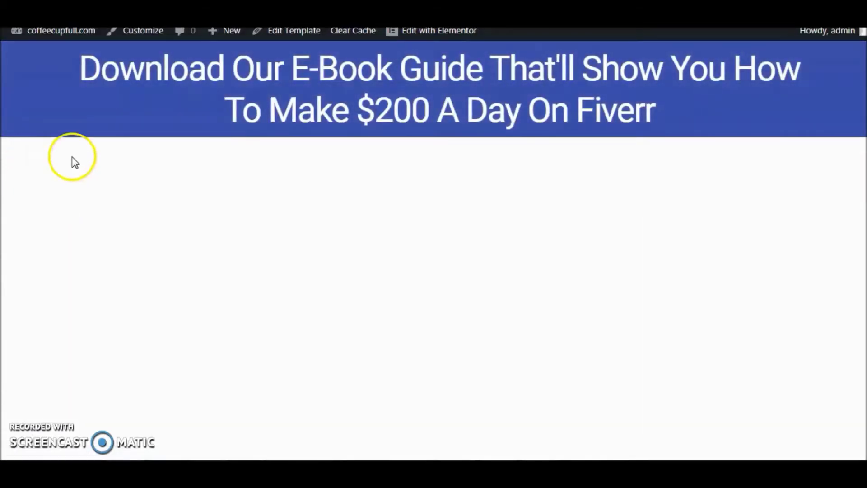
Reopen the page in the Elementor editor, change the blue section's entrance animation to Zoom In Right and view the live page.
left_click(416, 32)
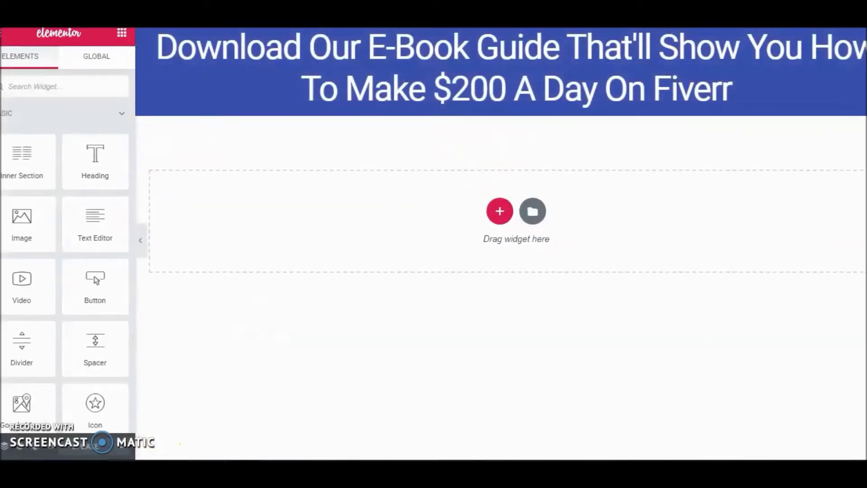
left_click(516, 30)
left_click(104, 76)
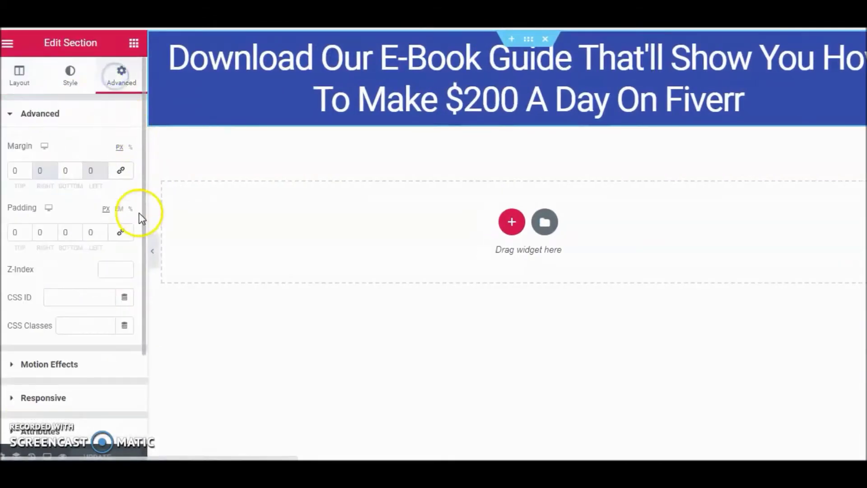
left_click(61, 365)
left_click(125, 276)
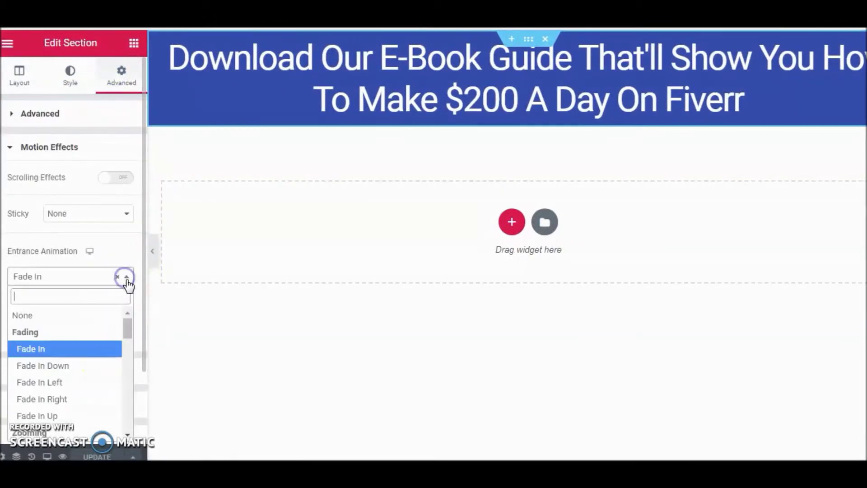
left_click_drag(127, 333, 124, 350)
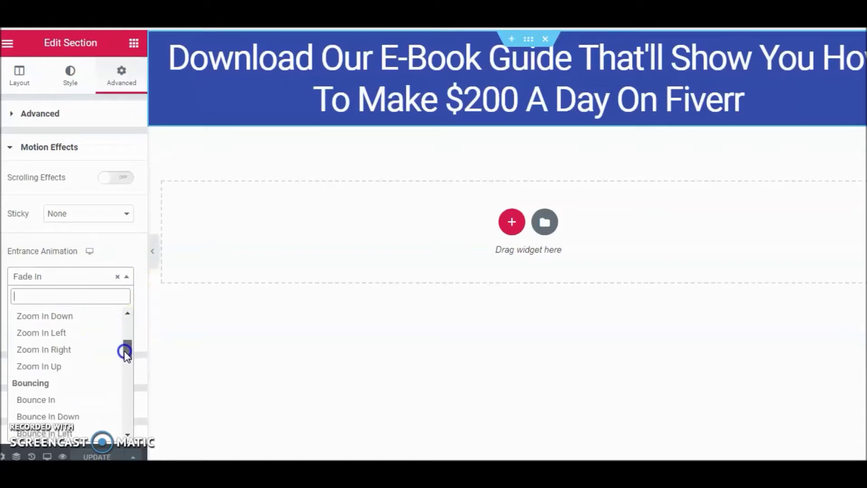
left_click(80, 348)
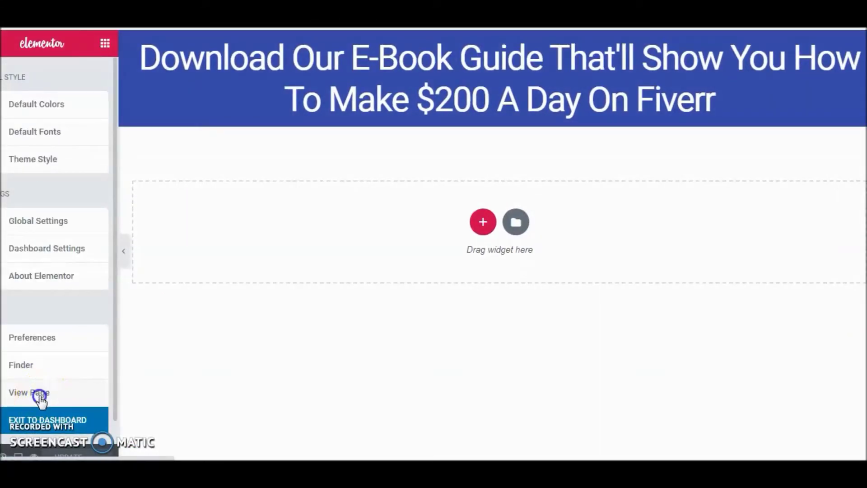
left_click(40, 394)
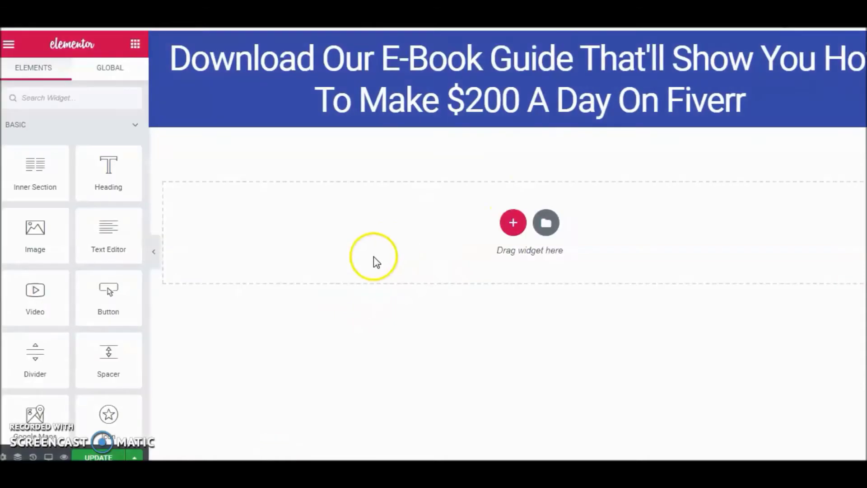
Add a single-column section below the blue one and place a spacer in it with a space of 20 px.
left_click(513, 222)
left_click(341, 265)
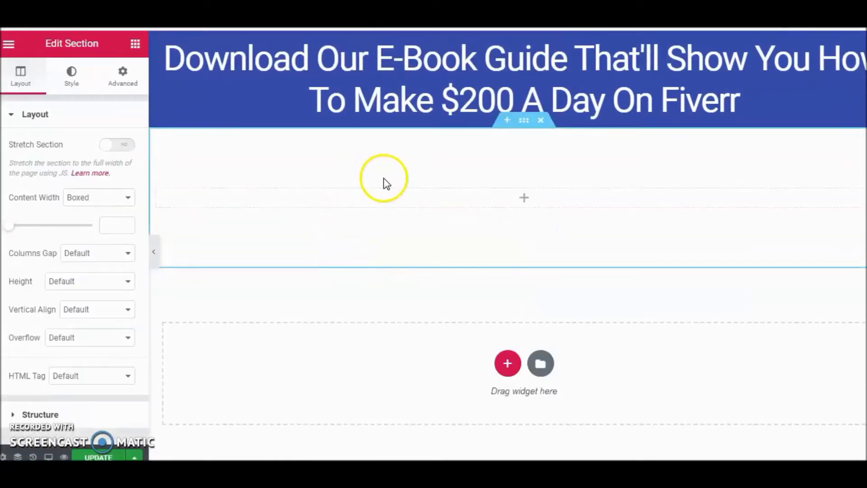
left_click(130, 45)
left_click_drag(106, 354, 503, 192)
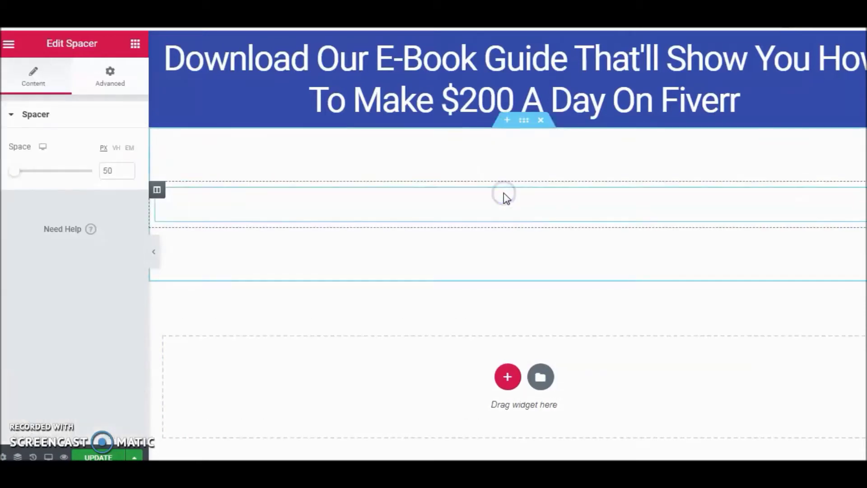
left_click(112, 83)
left_click(28, 78)
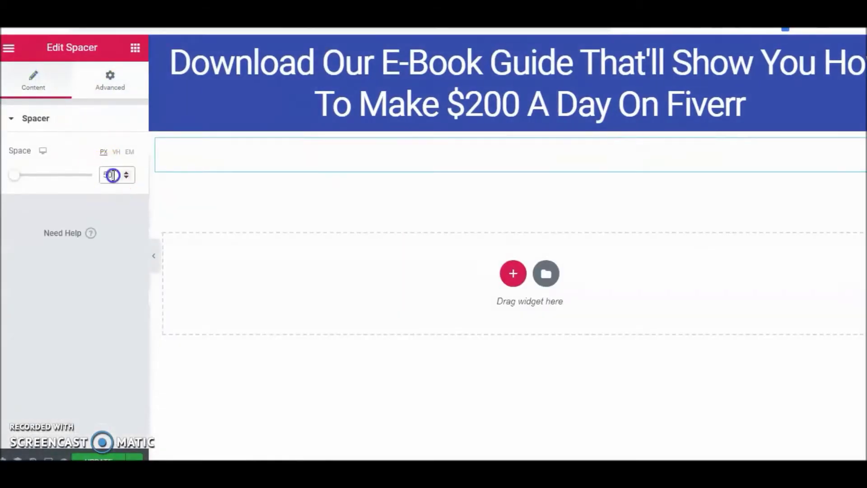
type("20")
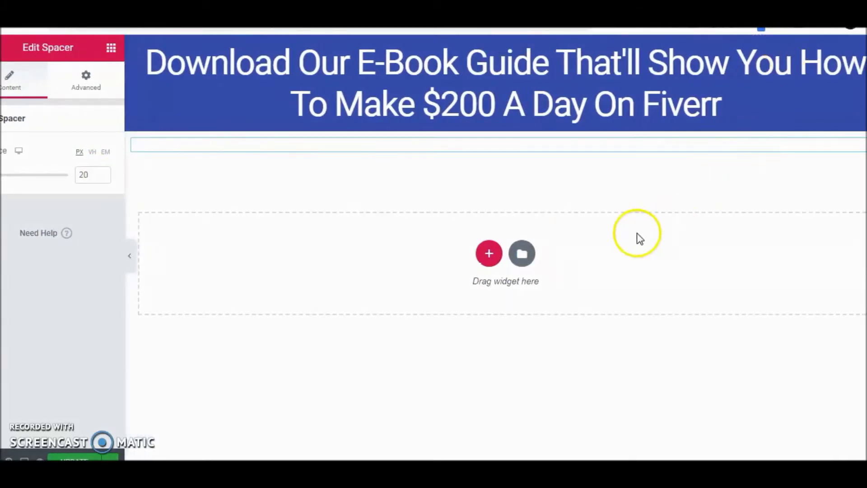
Add a two-column section below the spacer and put a heading reading "Create an empire online with these MASSIVE methods!" in its left column.
left_click(489, 254)
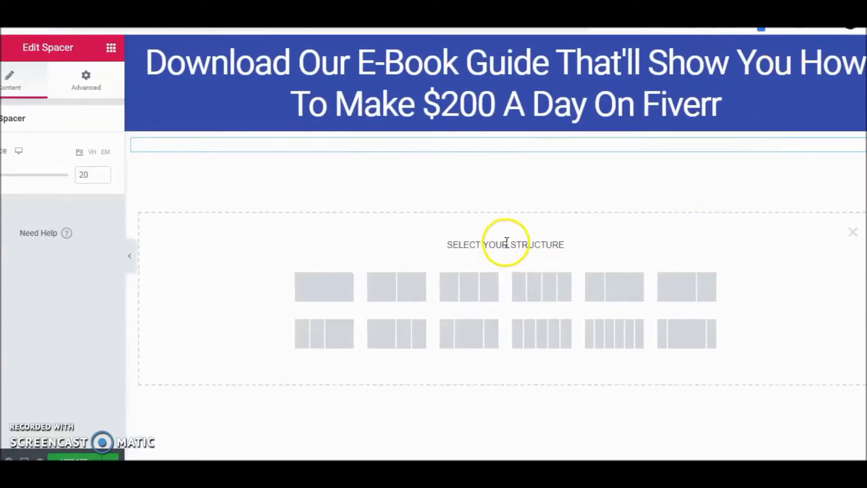
left_click(390, 287)
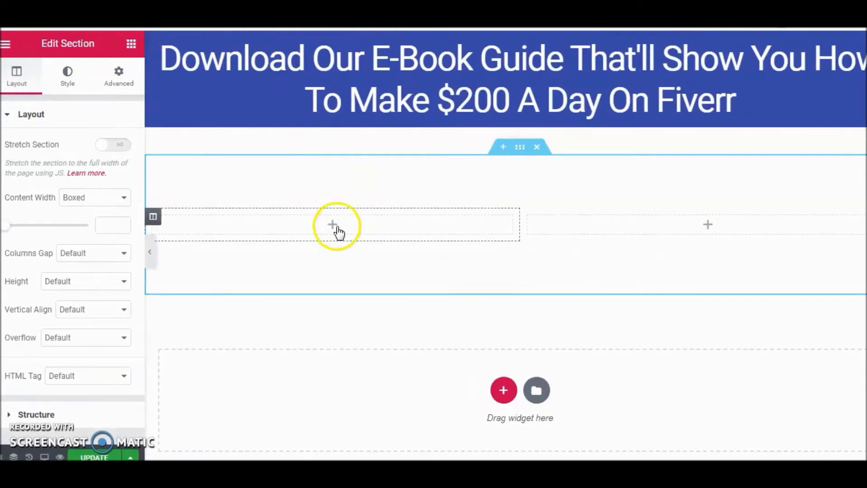
left_click(335, 226)
left_click_drag(133, 194, 344, 226)
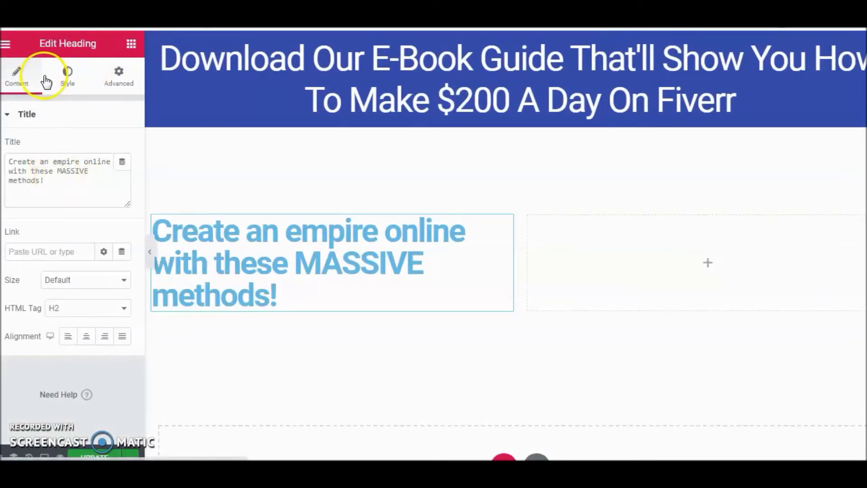
Colour the left-column heading black (#000000) and set its line height to 1.1 em and letter spacing to -4.1.
left_click(68, 76)
left_click(107, 146)
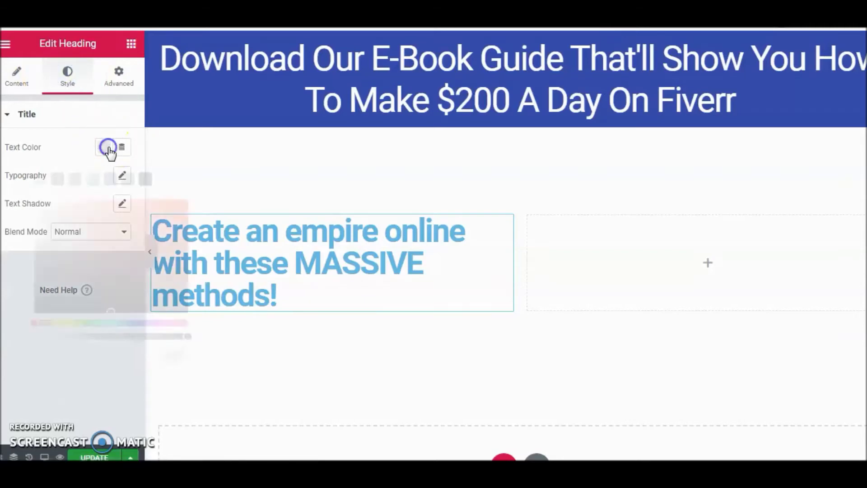
left_click(146, 179)
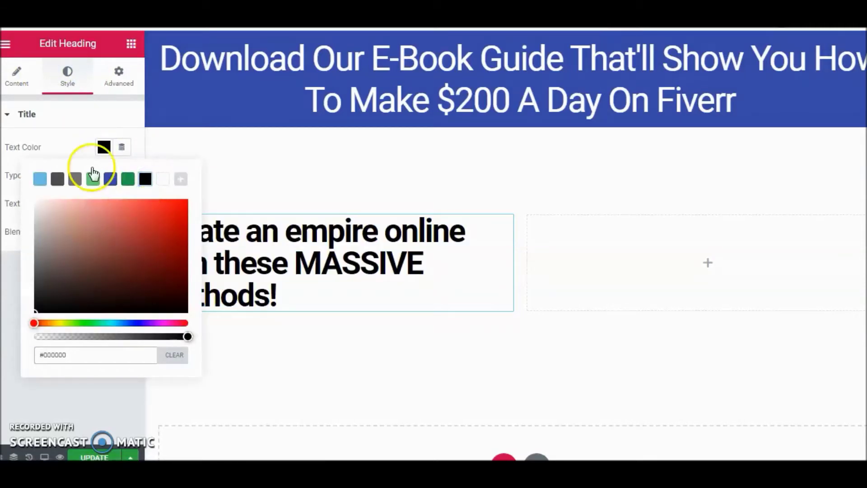
left_click(122, 175)
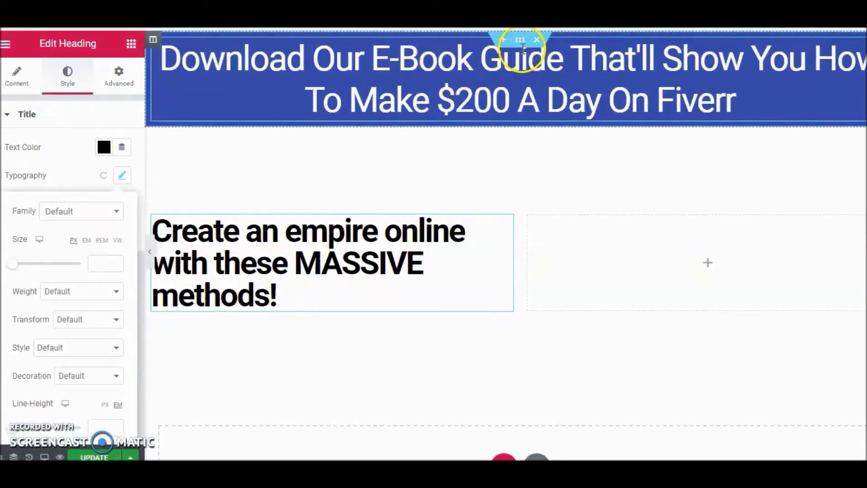
left_click(83, 116)
left_click(452, 270)
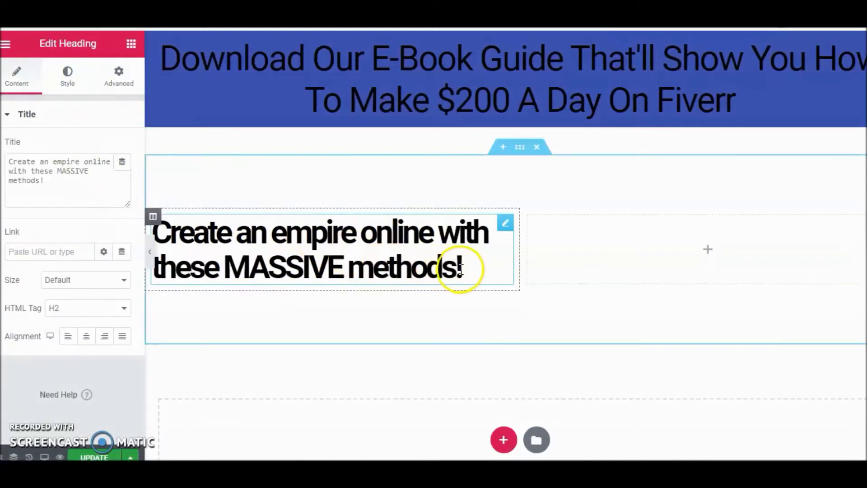
Add a text block with a three-item numbered list of placeholder tips below the heading, and set the heading's HTML tag to H3.
left_click(131, 44)
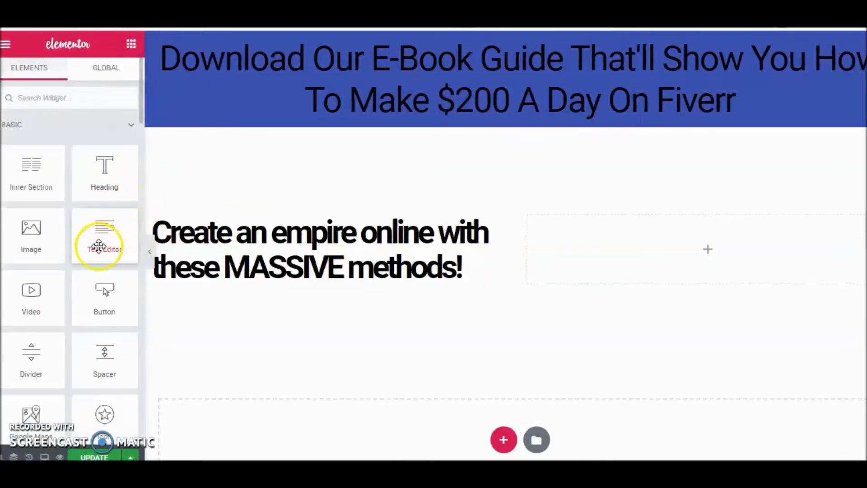
left_click_drag(95, 239, 282, 279)
left_click_drag(112, 344, 51, 230)
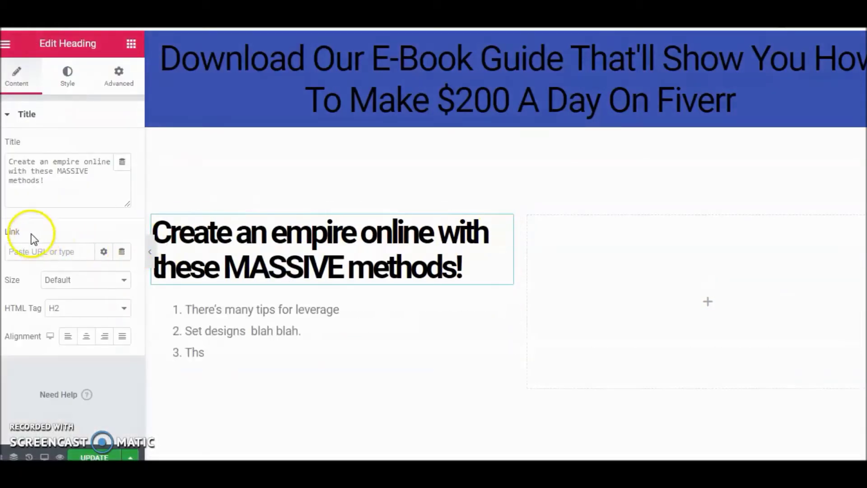
left_click(119, 310)
left_click(106, 343)
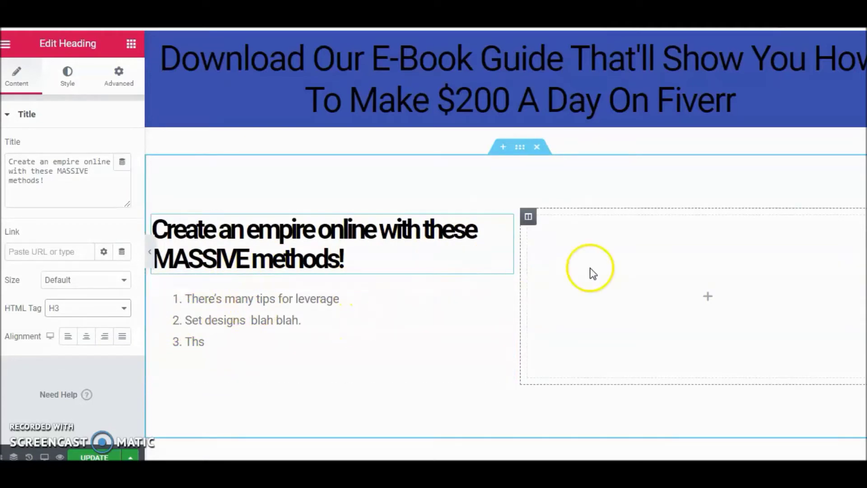
Place an image widget in the empty right column and insert the "How to Make Money on Fiverr" book cover from the media library.
left_click(708, 300)
left_click_drag(31, 253, 703, 302)
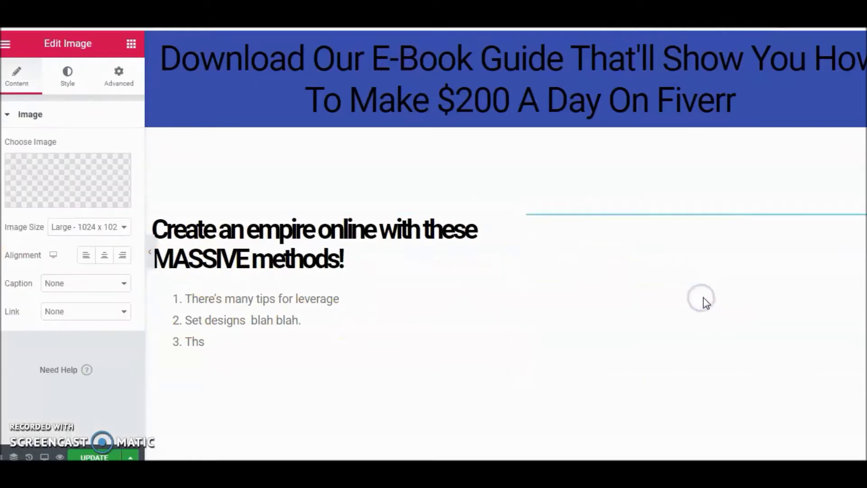
left_click(48, 199)
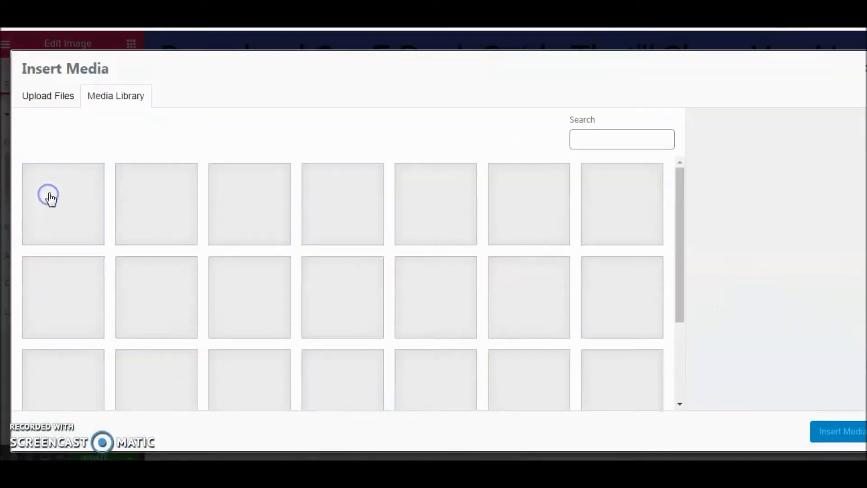
left_click(64, 104)
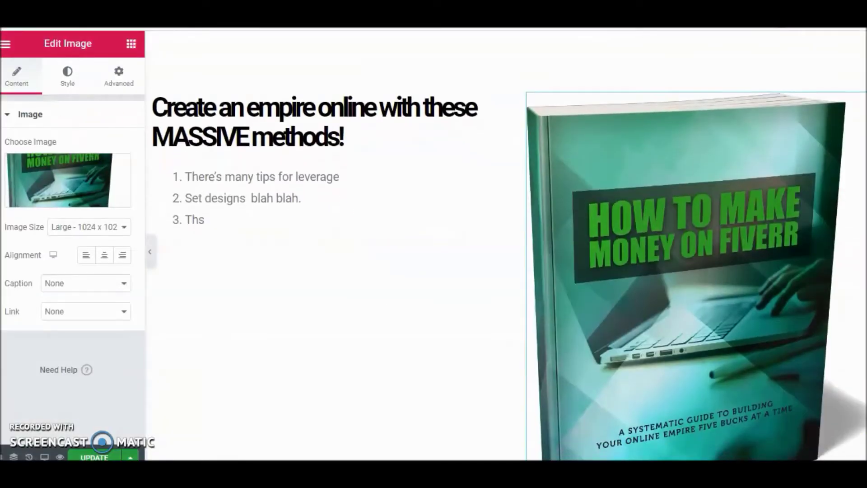
Try the Medium Large size on the book cover image, then set it to Medium - 300 x 300.
left_click(120, 229)
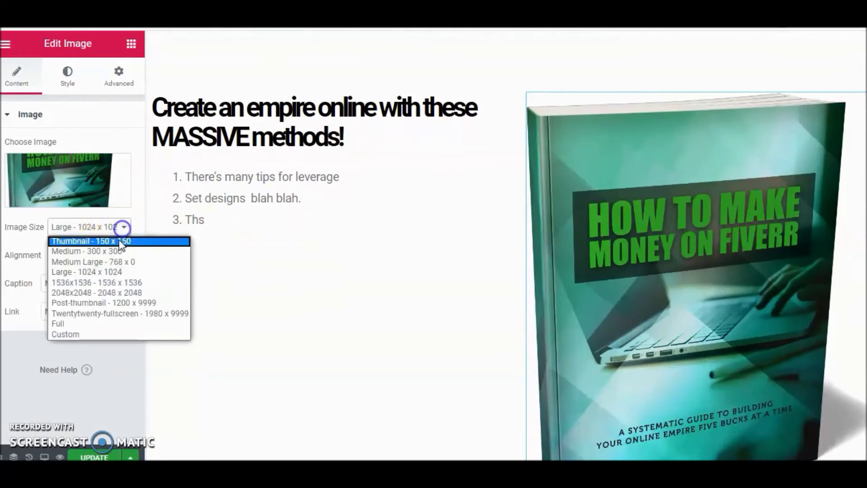
left_click(116, 263)
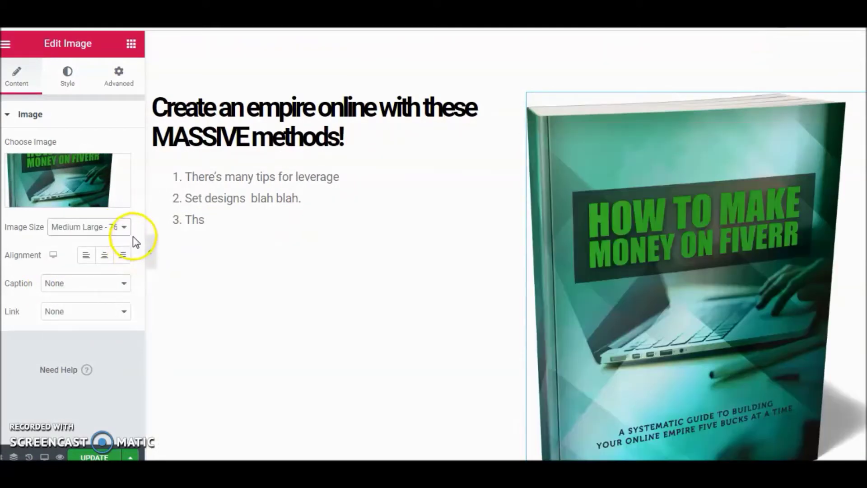
left_click(121, 228)
left_click(96, 249)
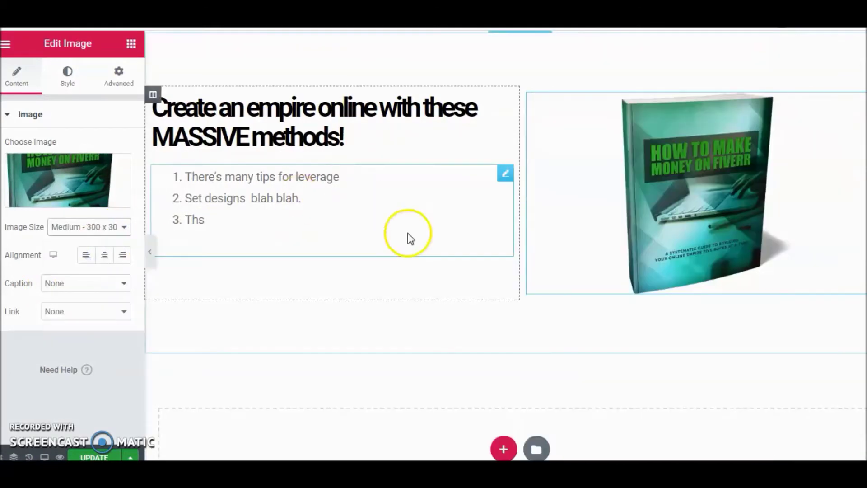
scroll(506, 271, "up", 3)
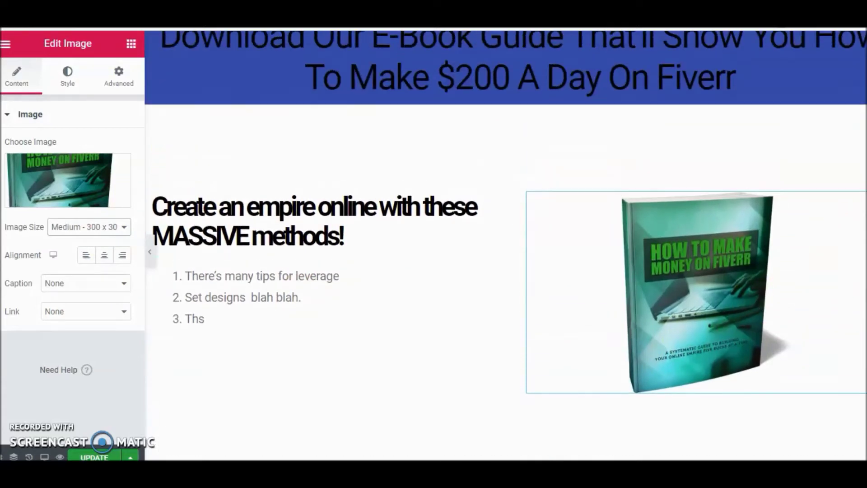
Loosen the letter spacing of the "Create an empire online" heading to -1.9.
scroll(431, 200, "down", 2)
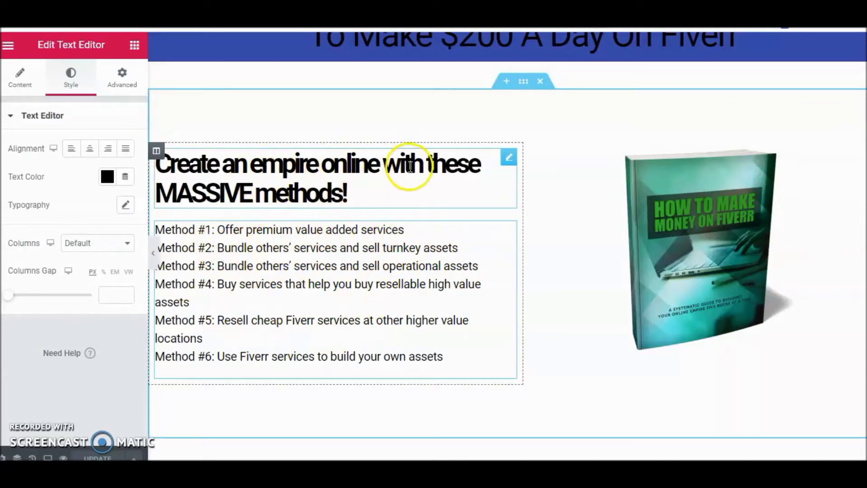
left_click(508, 159)
left_click(68, 84)
left_click(124, 78)
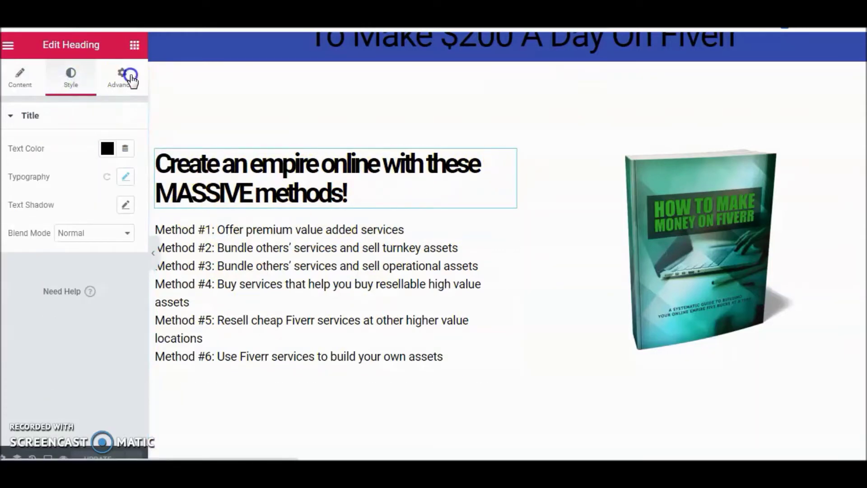
left_click(58, 87)
left_click(125, 178)
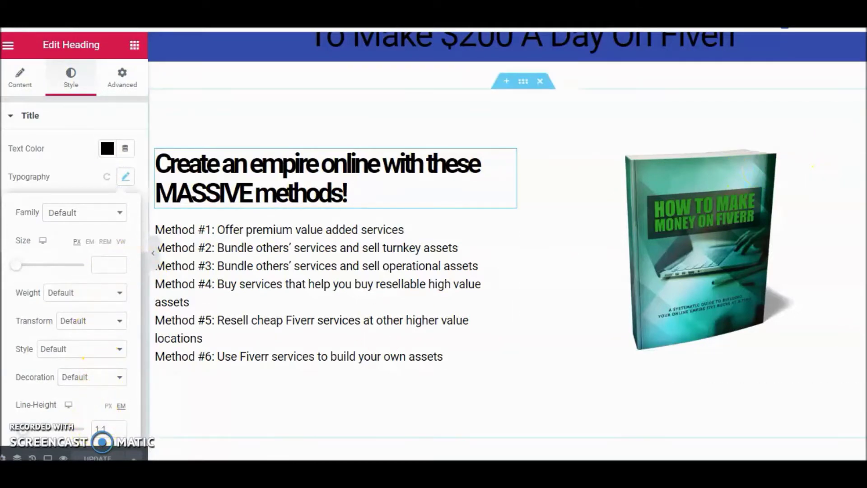
scroll(813, 167, "down", 1)
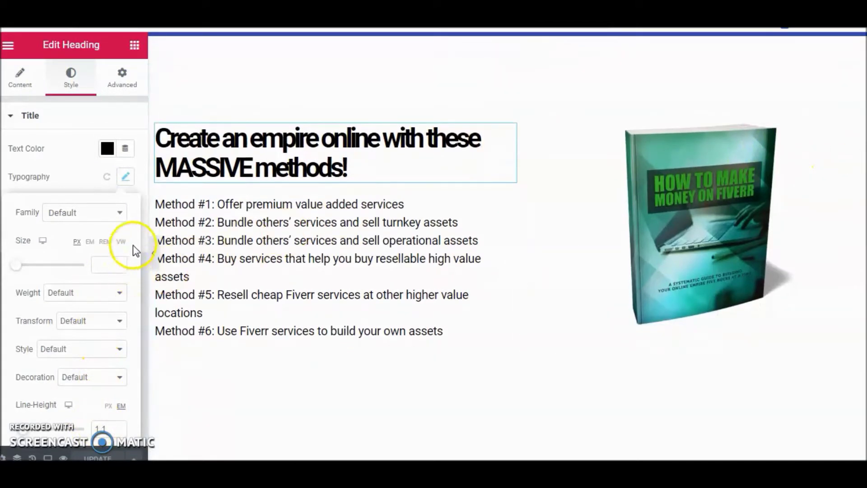
scroll(113, 348, "down", 2)
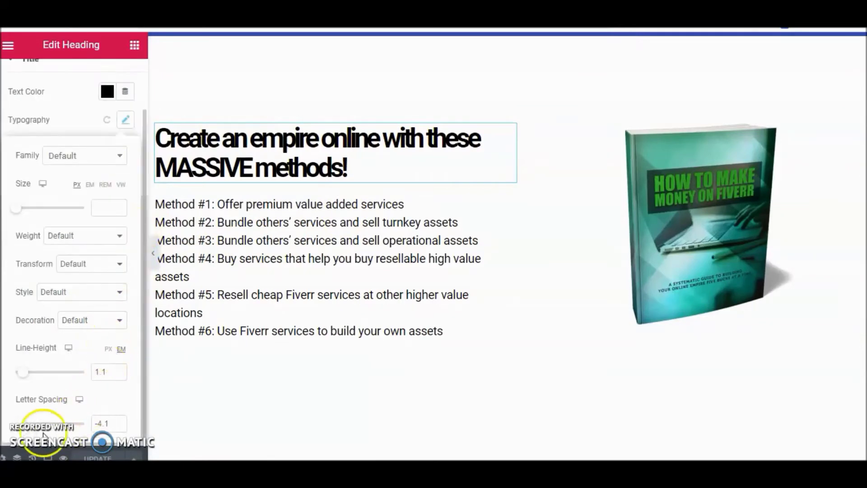
left_click_drag(22, 423, 32, 421)
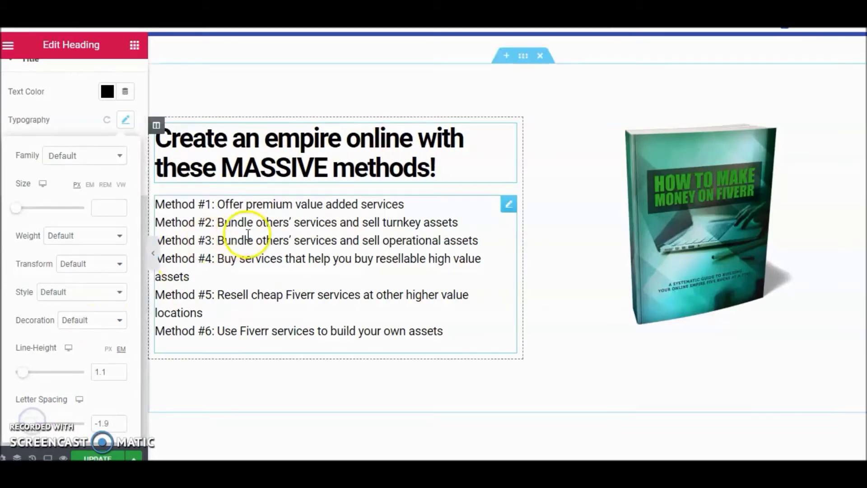
Widen the letter spacing of the methods text and put each of the six methods in its own spaced paragraph.
left_click(508, 206)
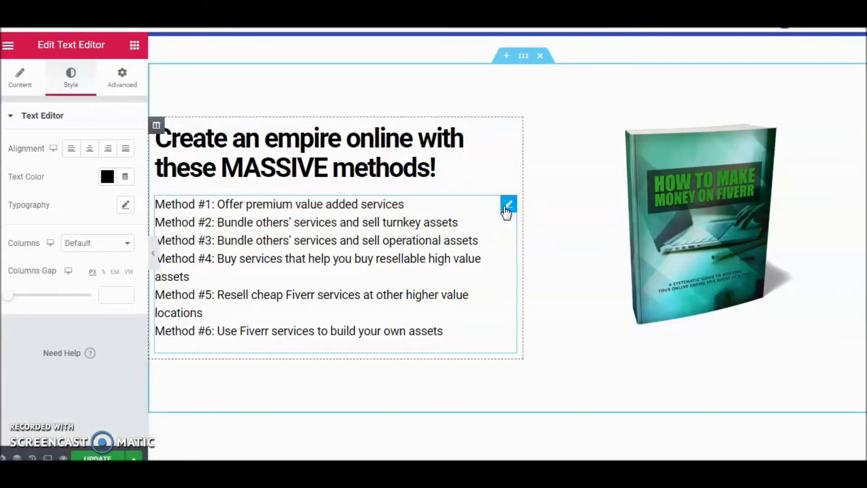
left_click(125, 204)
scroll(88, 425, "down", 2)
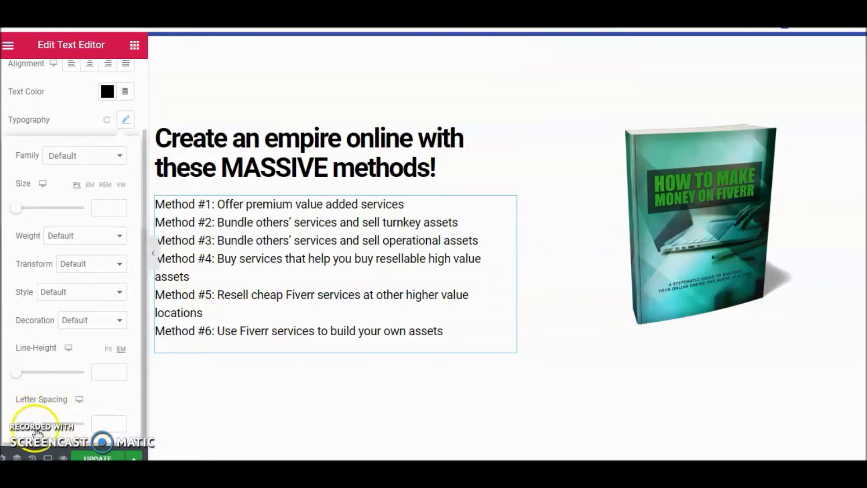
left_click_drag(39, 429, 51, 429)
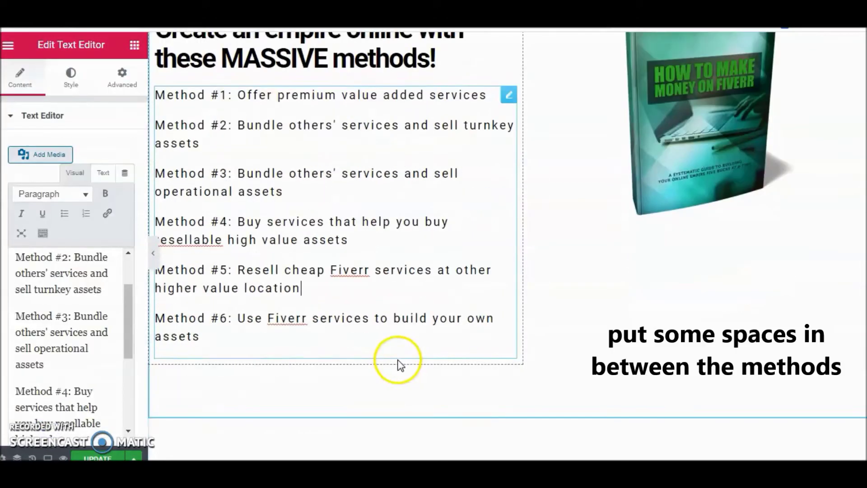
scroll(361, 363, "down", 1)
scroll(329, 361, "up", 2)
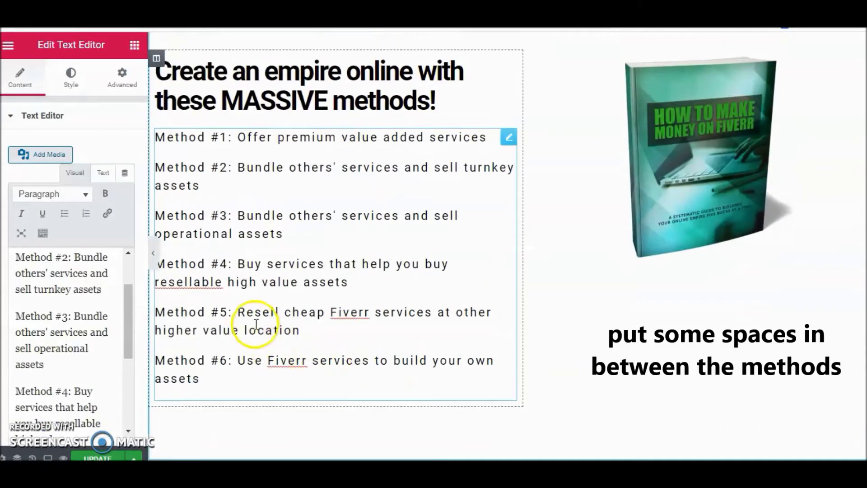
scroll(284, 225, "up", 2)
scroll(406, 242, "down", 2)
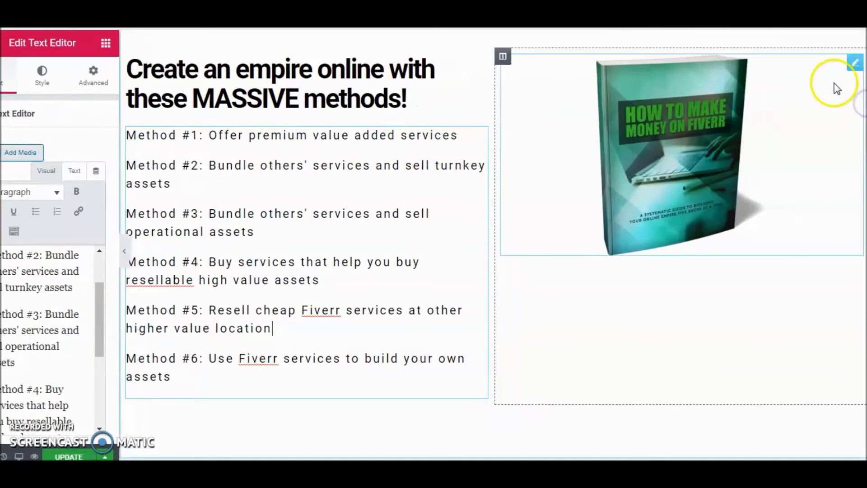
Set the book cover image size to Large - 1024 x 1024 and insert blank space above Method #1 in the methods text.
left_click(855, 66)
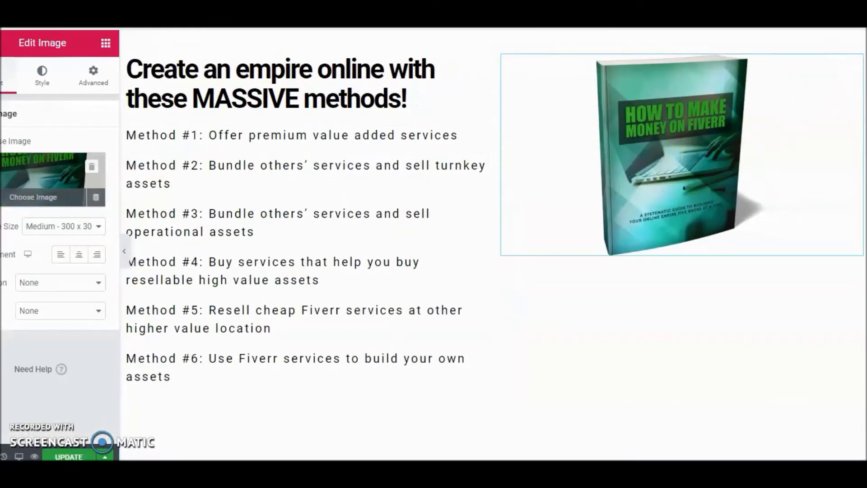
left_click(122, 230)
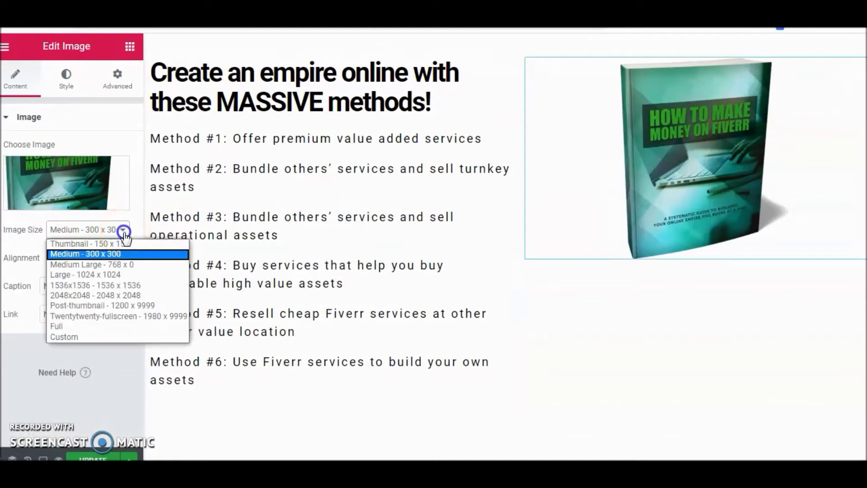
left_click(117, 273)
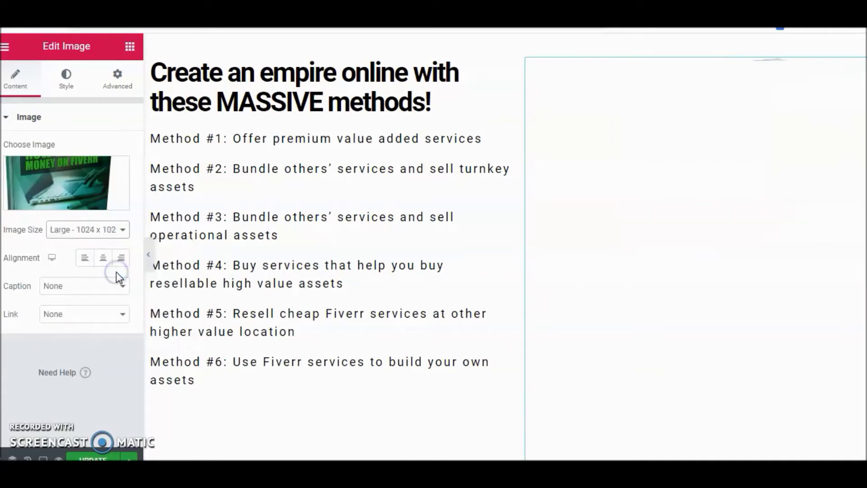
left_click(163, 253)
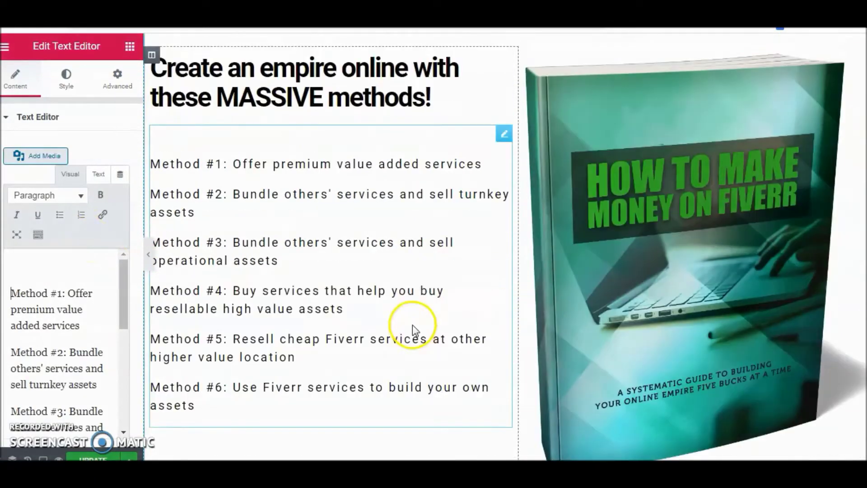
scroll(542, 290, "down", 2)
Widen the left column of the two-column section by shifting the column divider toward the book cover, and update the page.
left_click_drag(519, 329, 592, 324)
scroll(508, 247, "up", 2)
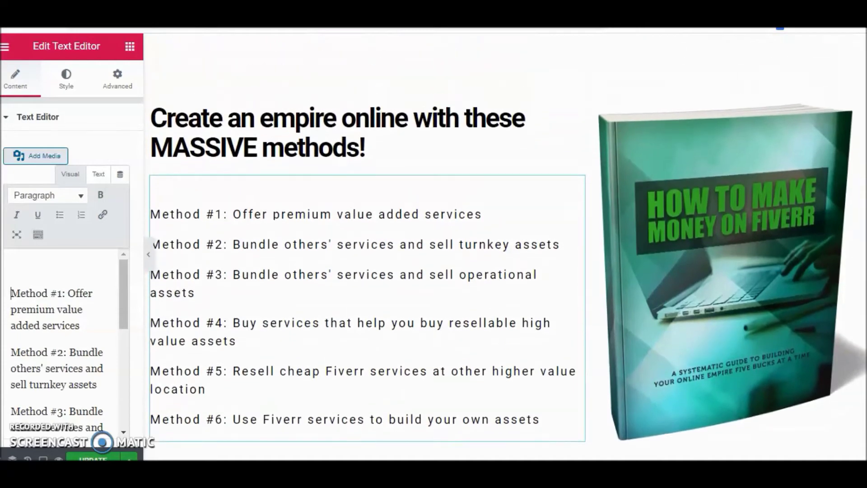
left_click(103, 457)
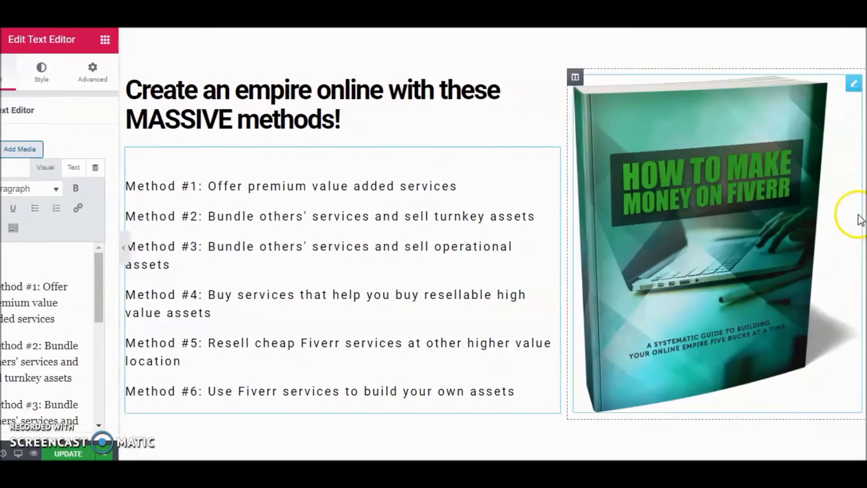
Give the book cover image a Bounce In entrance animation, update the page and view it live.
left_click(853, 85)
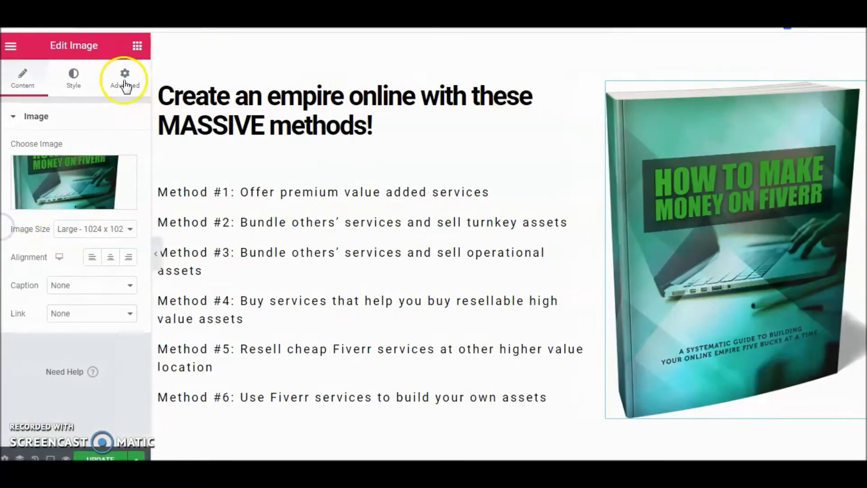
left_click(93, 74)
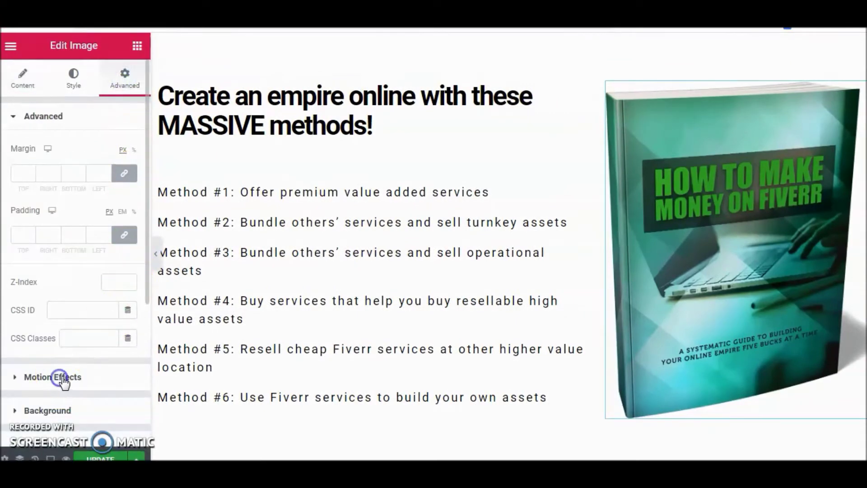
left_click(62, 382)
left_click(127, 314)
left_click_drag(131, 185, 130, 212)
left_click(88, 220)
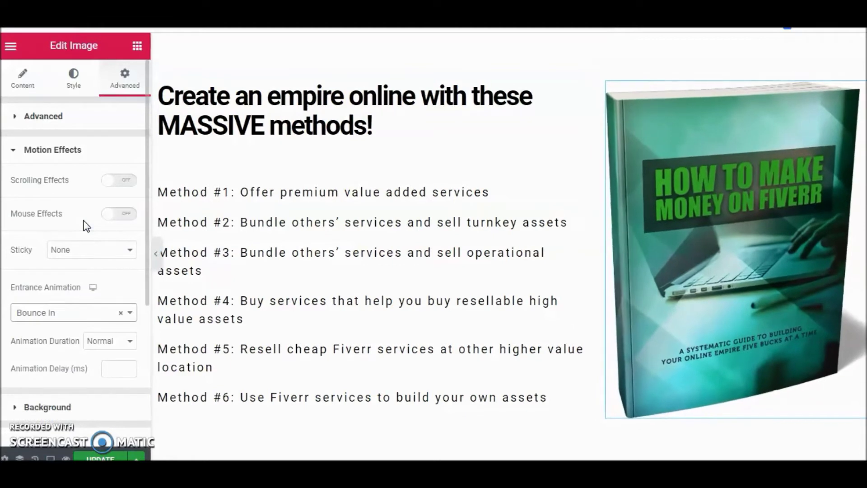
left_click(108, 455)
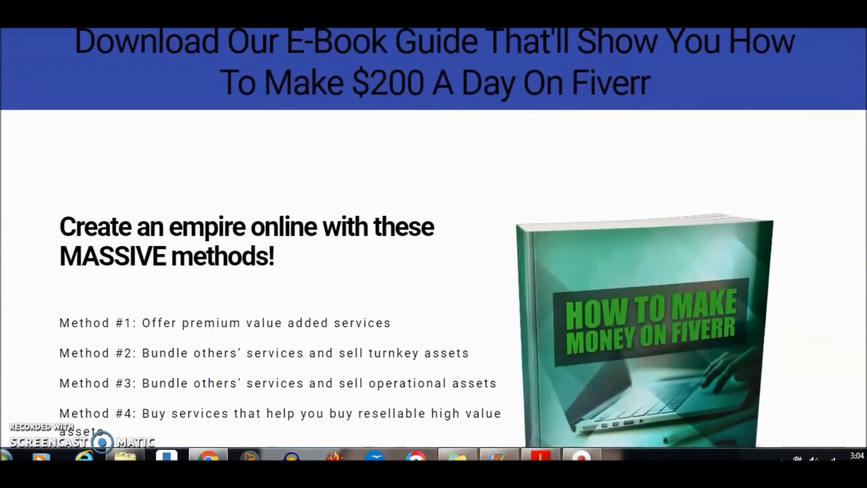
Set the methods-and-cover section's margin and padding to zero and widen its left column slightly toward the book cover.
scroll(433, 238, "down", 2)
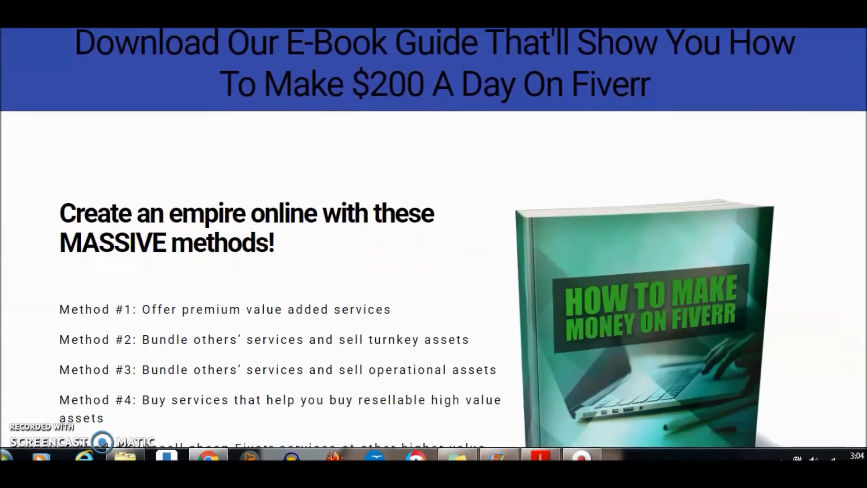
scroll(433, 237, "up", 1)
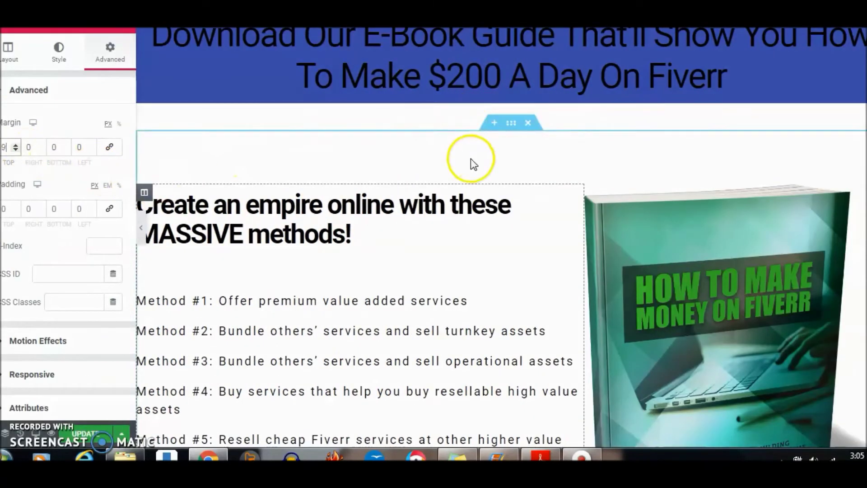
left_click(511, 123)
left_click(111, 54)
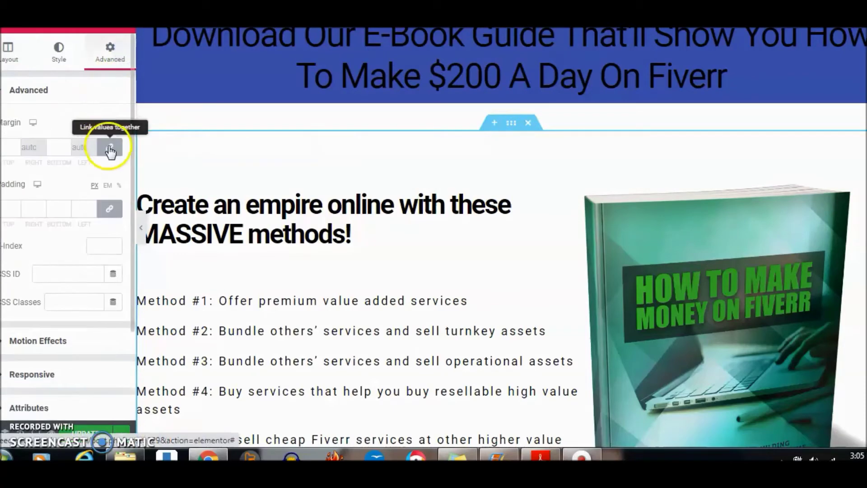
left_click(110, 146)
left_click(113, 210)
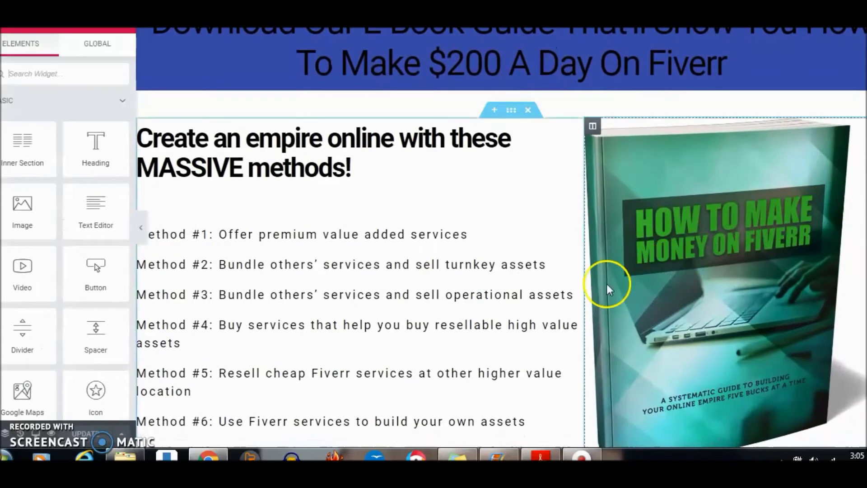
left_click_drag(583, 289, 604, 287)
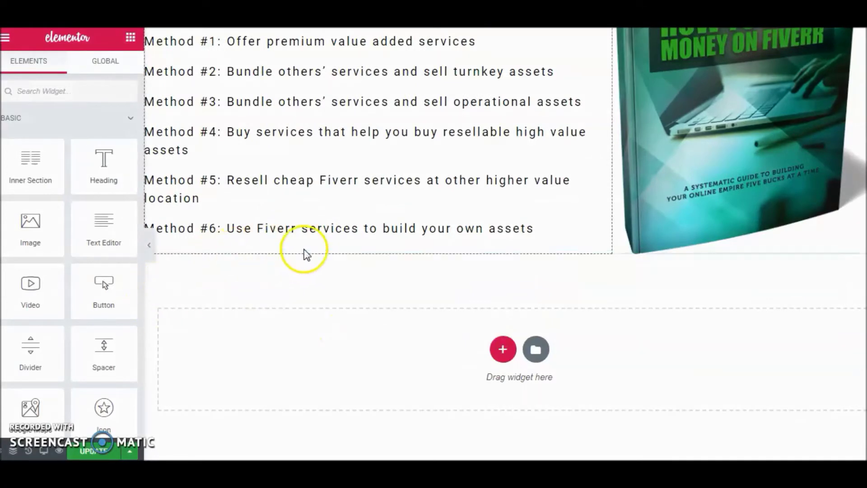
Add a two-column section below the methods and place a Text Editor widget in its left column.
left_click(503, 350)
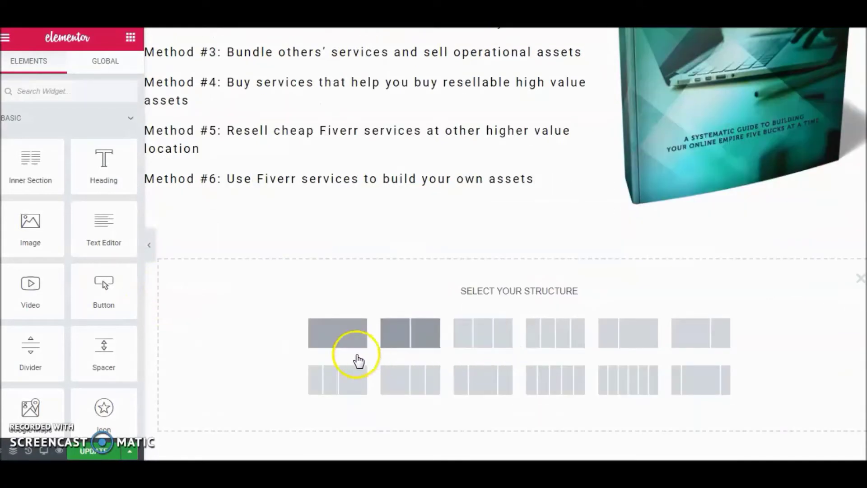
left_click(394, 337)
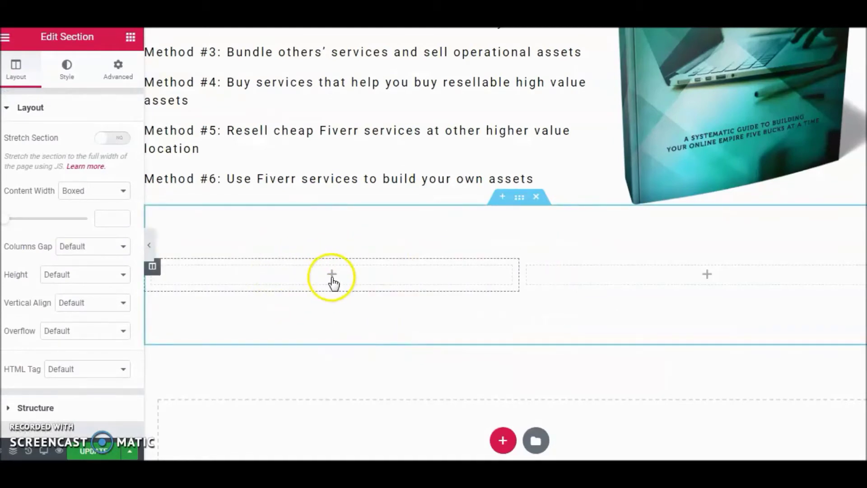
left_click(130, 37)
left_click_drag(101, 234, 340, 282)
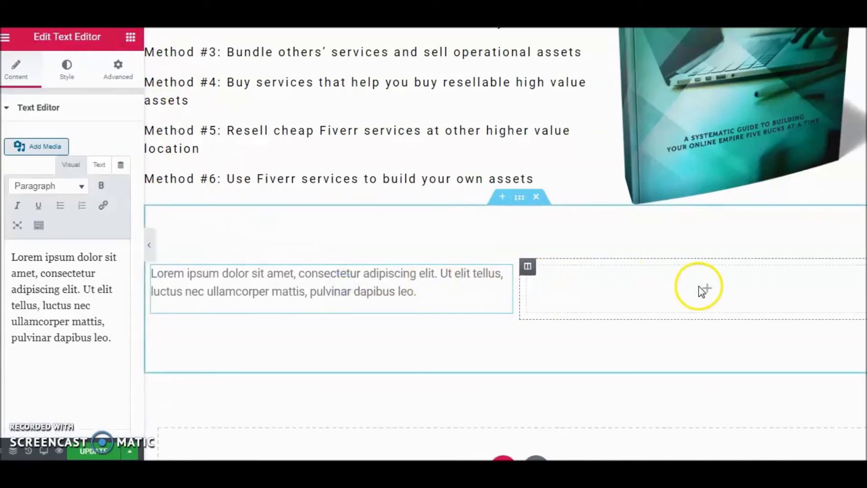
Place a Form widget in the new section's right column and remove its Name and Message fields.
left_click(131, 37)
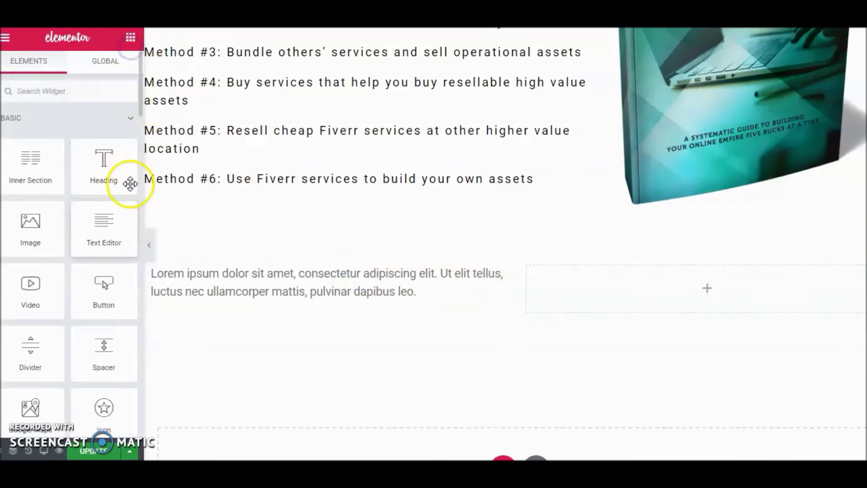
type("form")
left_click_drag(30, 136, 677, 293)
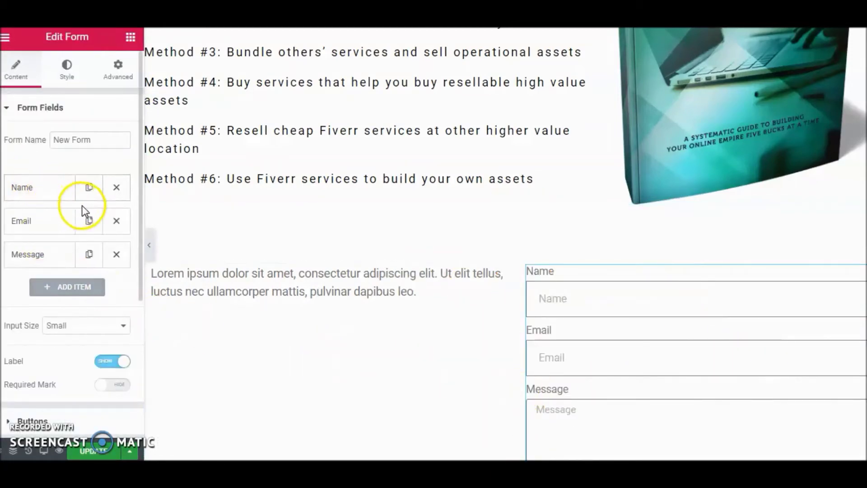
left_click(117, 187)
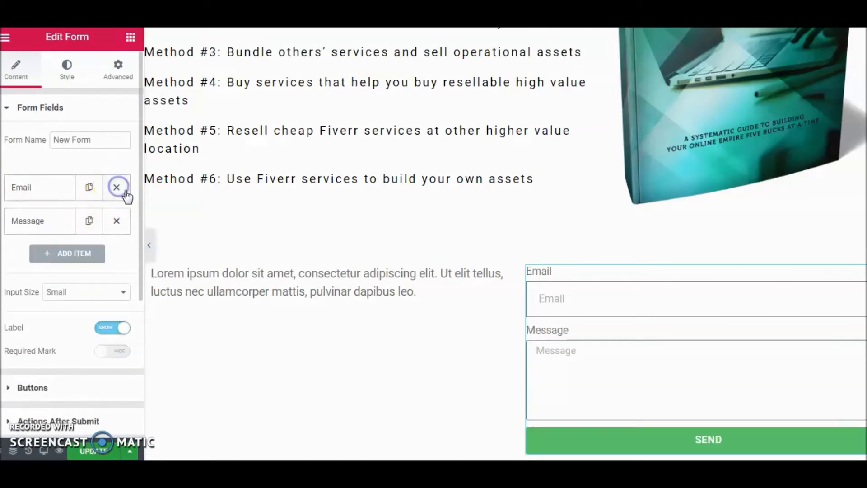
left_click(115, 224)
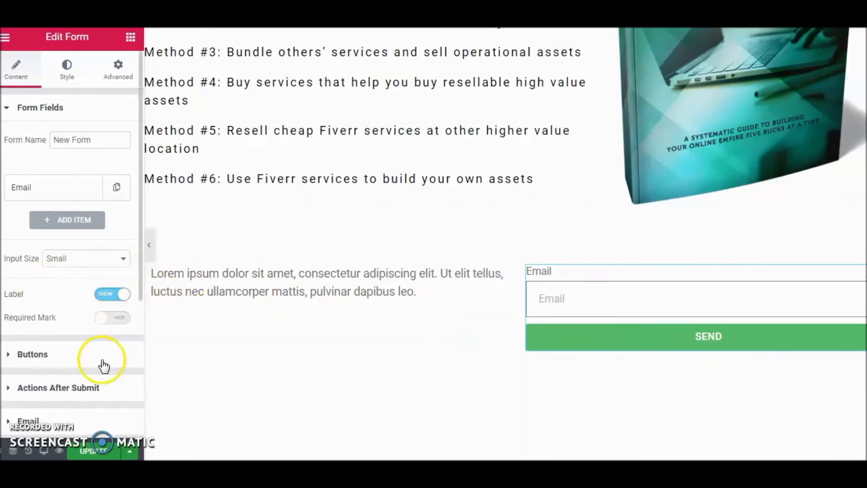
Set the form's submit button text to DOWNLOAD NOW.
left_click(86, 363)
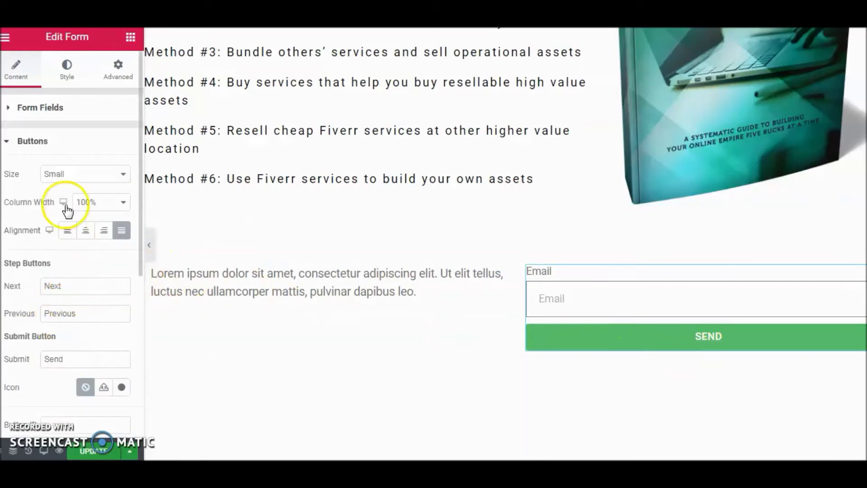
left_click(18, 359)
type("DOWNLOAD NOW")
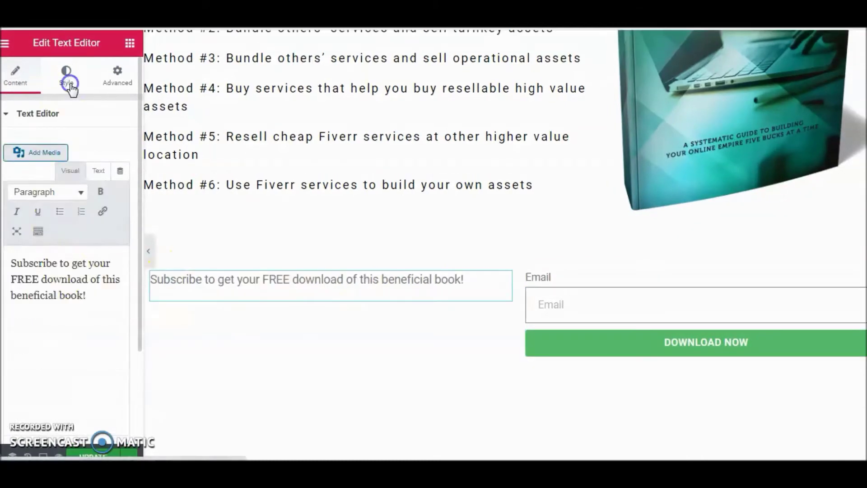
Set the text color of the subscribe message beside the form to black.
left_click(66, 75)
left_click(98, 175)
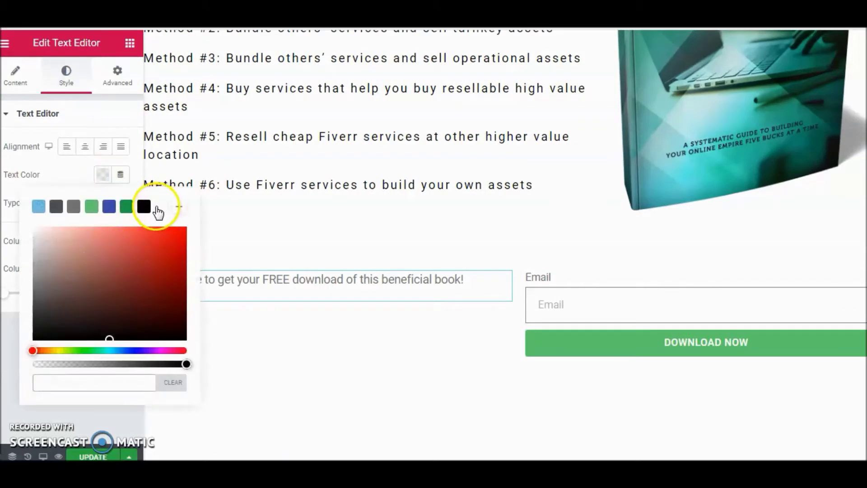
left_click(143, 208)
left_click(93, 423)
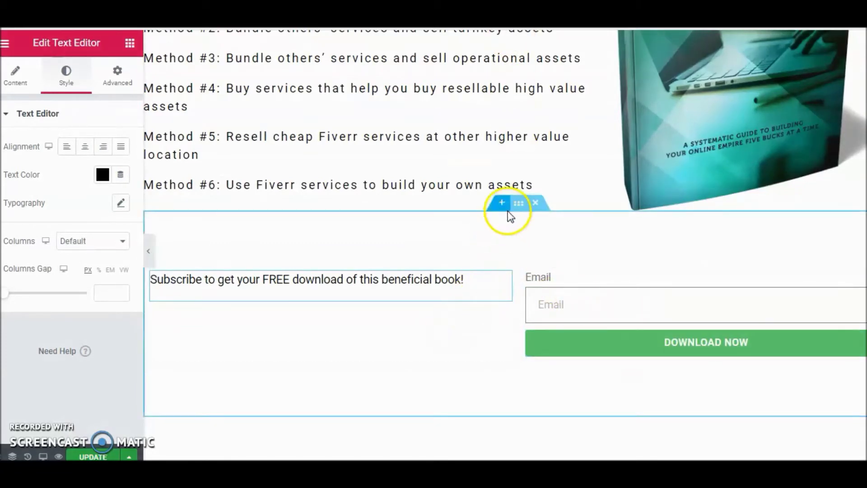
Give the subscribe section a solid orange background color.
left_click(518, 203)
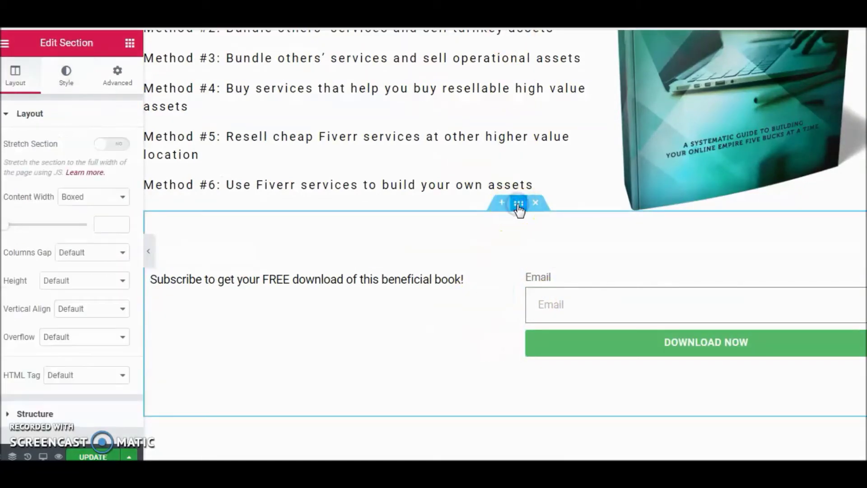
left_click(66, 76)
left_click(76, 177)
left_click(102, 204)
left_click(47, 380)
left_click_drag(113, 358, 174, 266)
left_click(239, 268)
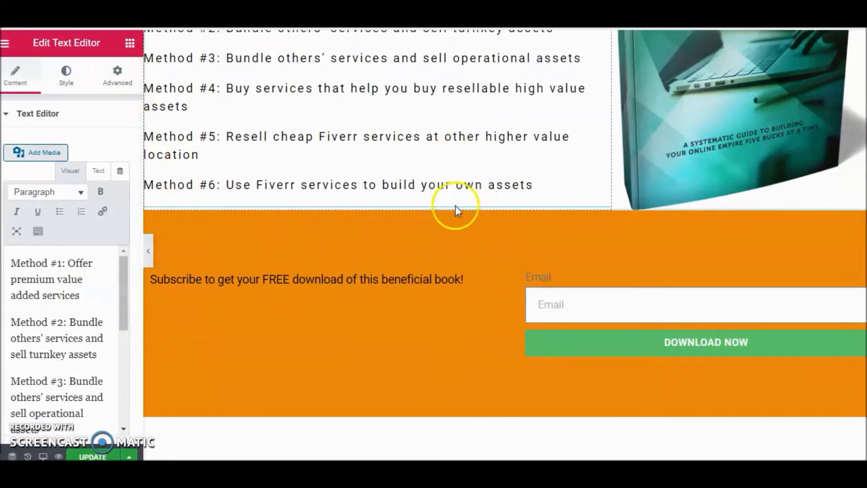
Set the orange subscribe section's top and bottom margins and all its padding values to 0.
left_click(517, 206)
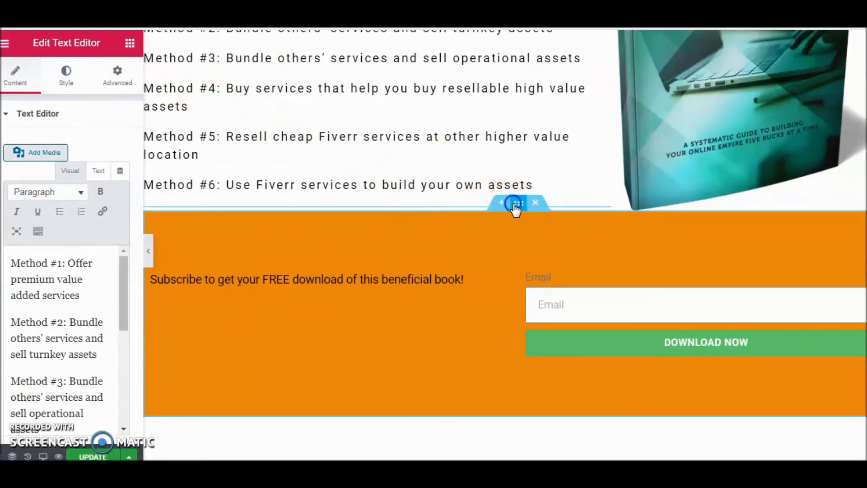
left_click(118, 76)
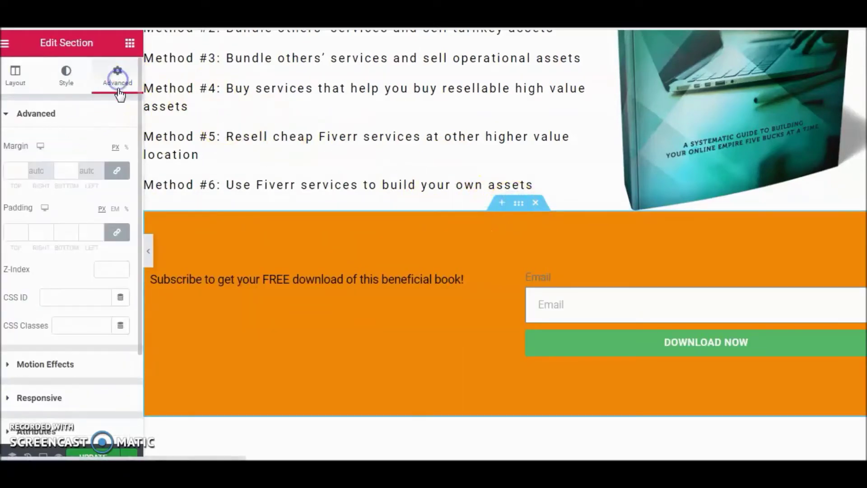
left_click(117, 171)
left_click(117, 232)
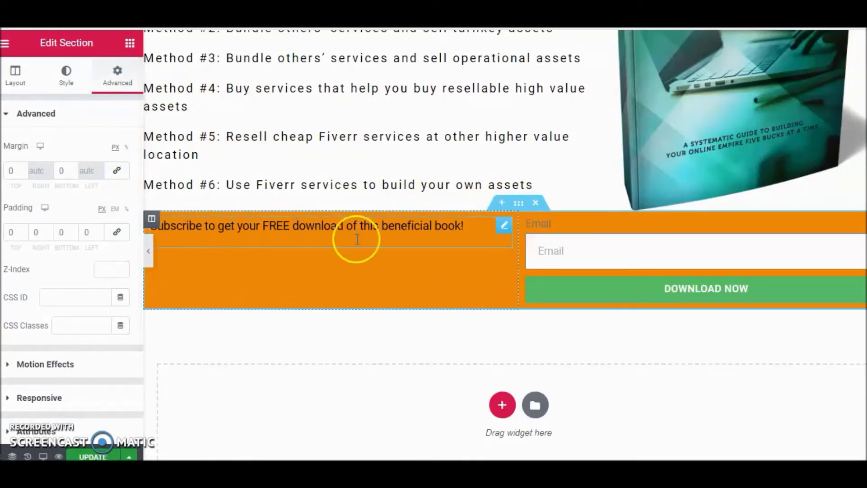
Hide the field label of the email form in the orange section.
left_click(534, 185)
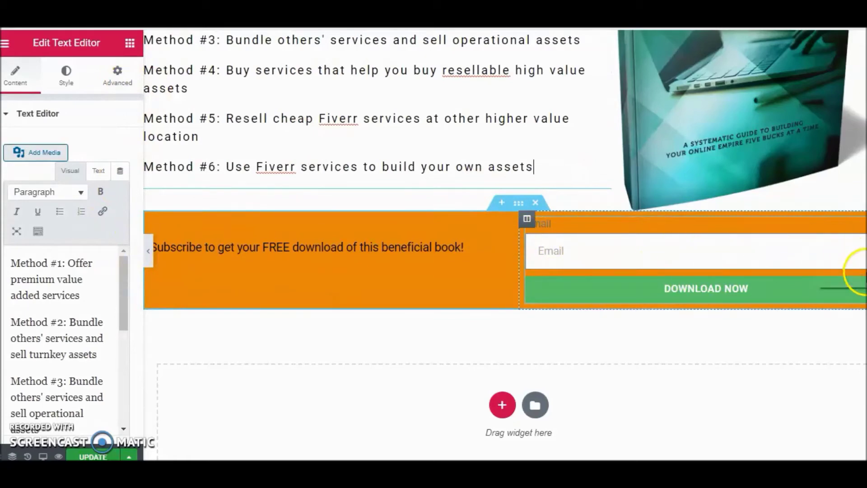
left_click(858, 225)
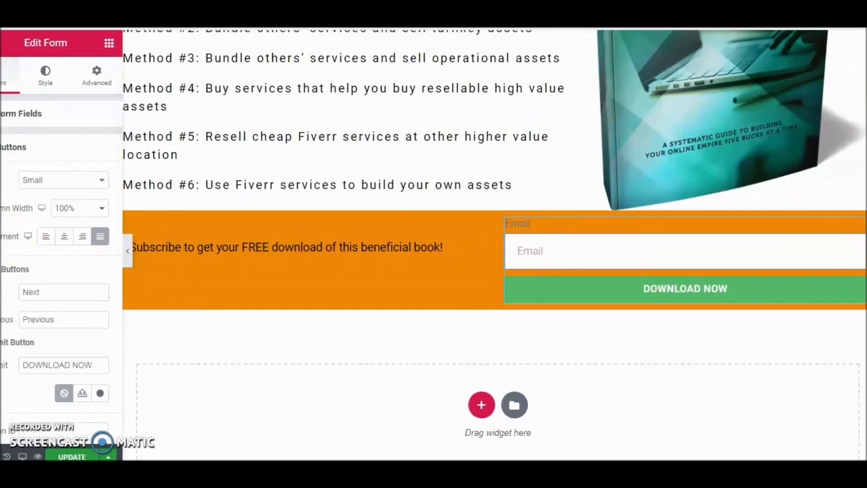
left_click(107, 301)
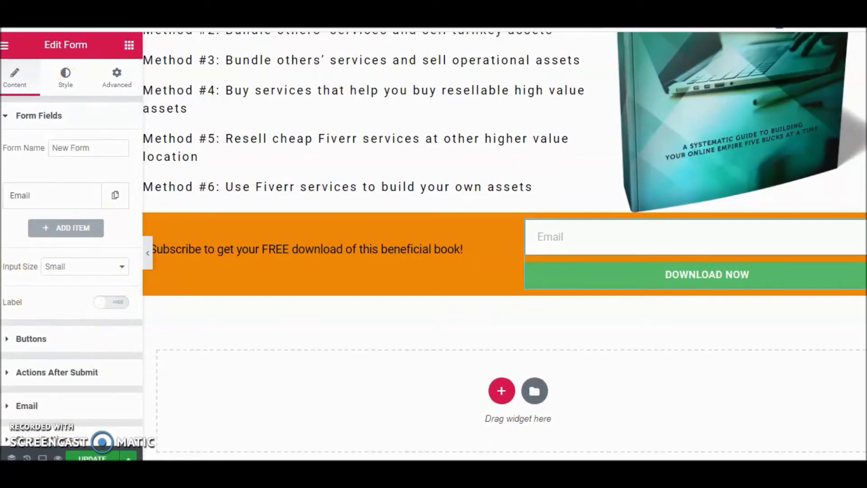
Add MailChimp to the form's actions after submit.
left_click(57, 372)
left_click(45, 230)
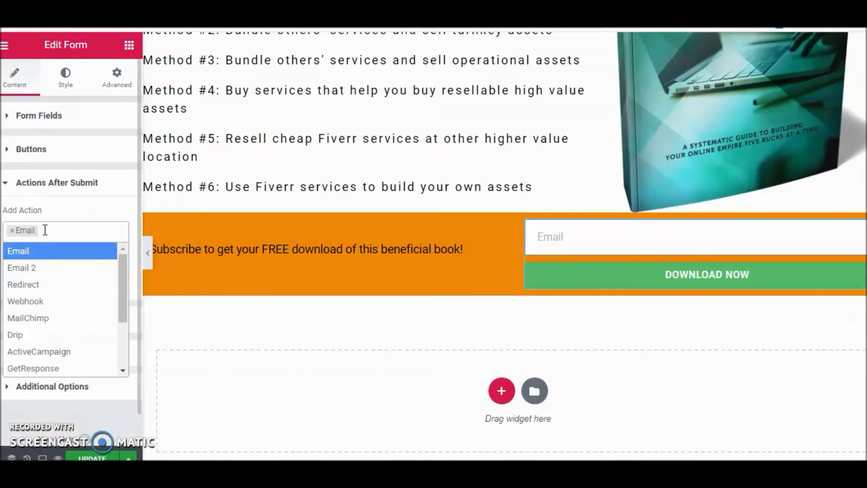
left_click(65, 185)
left_click(60, 185)
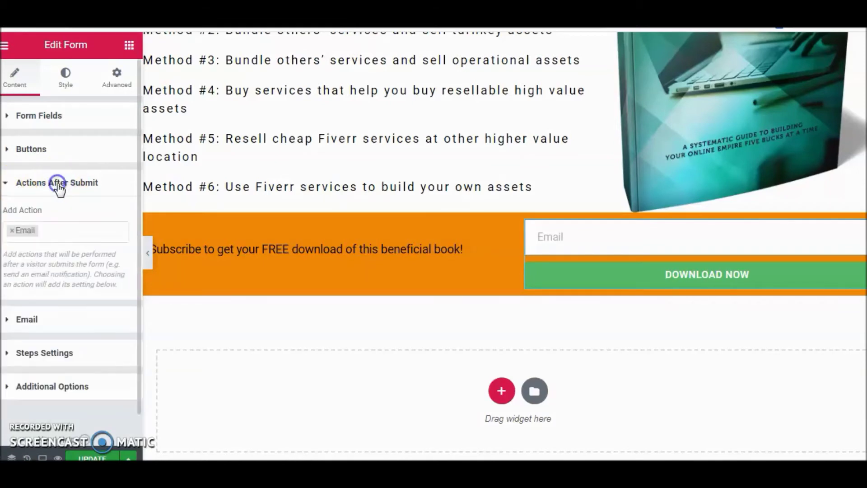
left_click(58, 234)
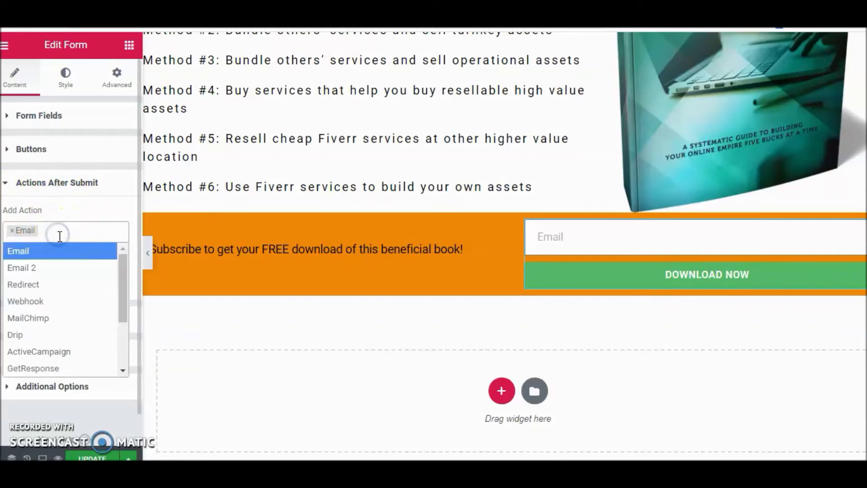
left_click(69, 319)
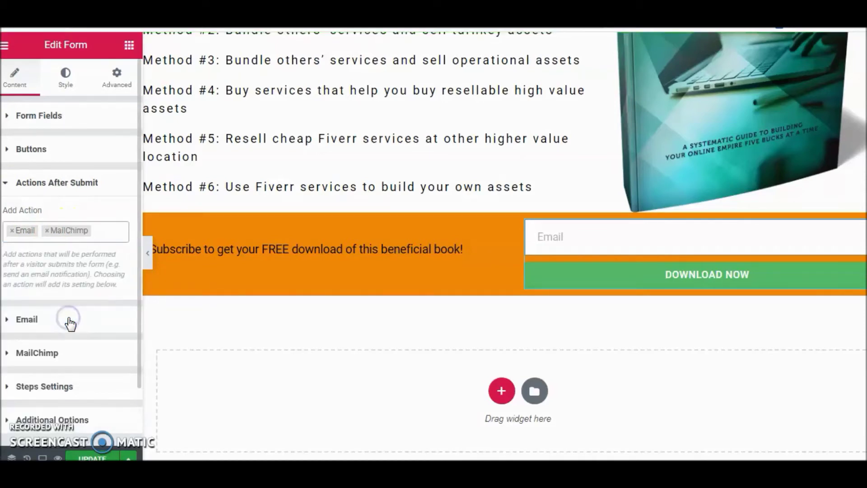
Set the form's MailChimp API key option to Custom and choose Side Hustle Affiliate as the audience.
left_click(40, 354)
left_click_drag(138, 323, 131, 337)
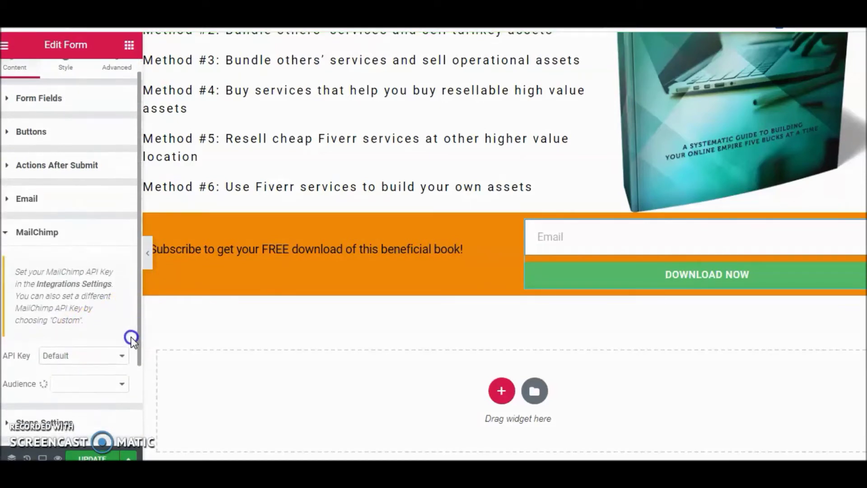
left_click(116, 352)
key("Down")
key("Return")
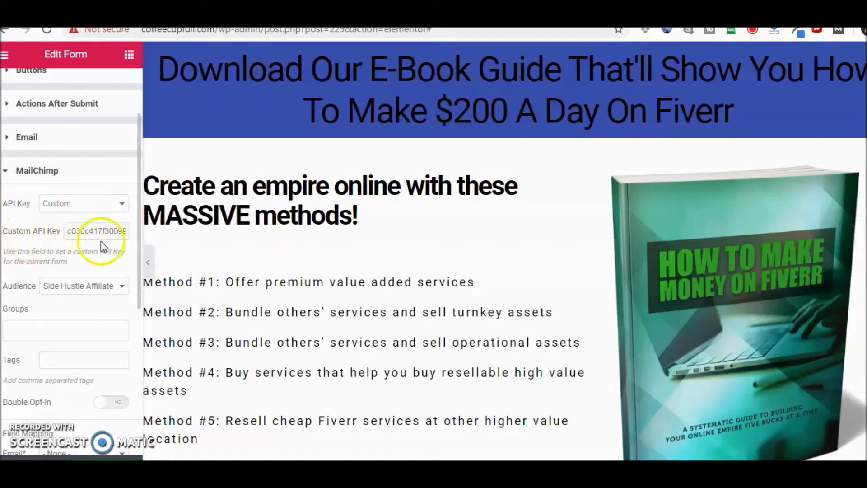
left_click(126, 287)
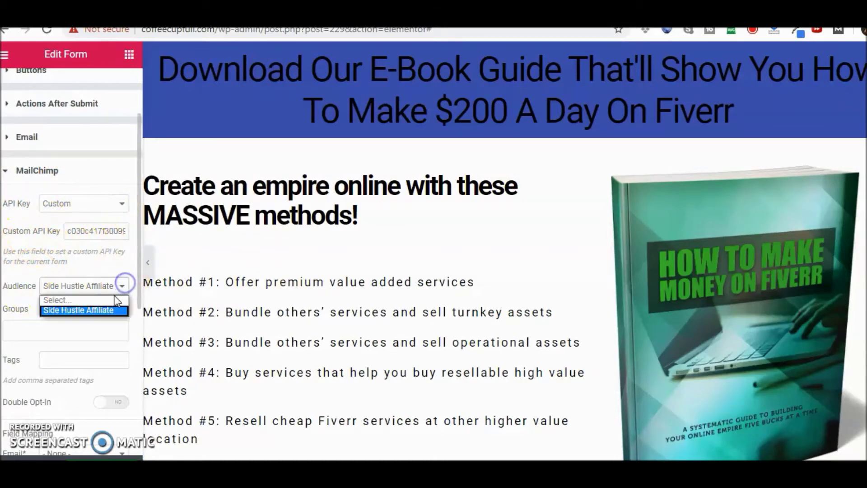
left_click(105, 297)
left_click(118, 290)
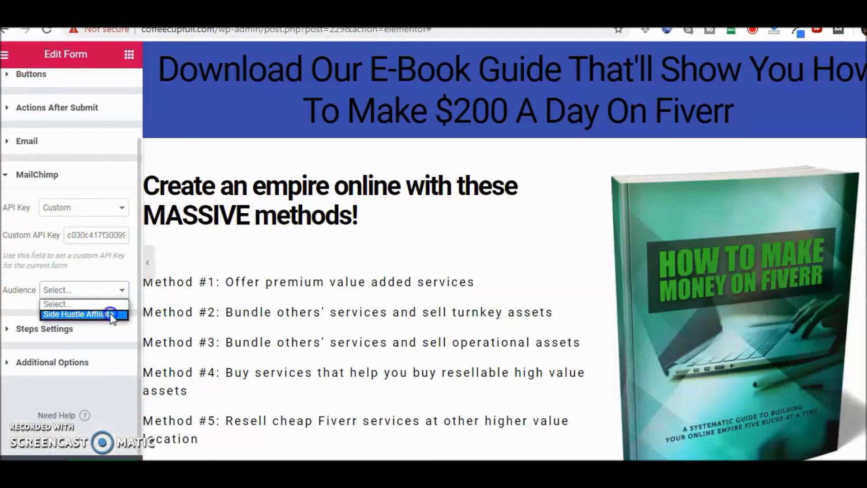
left_click(110, 314)
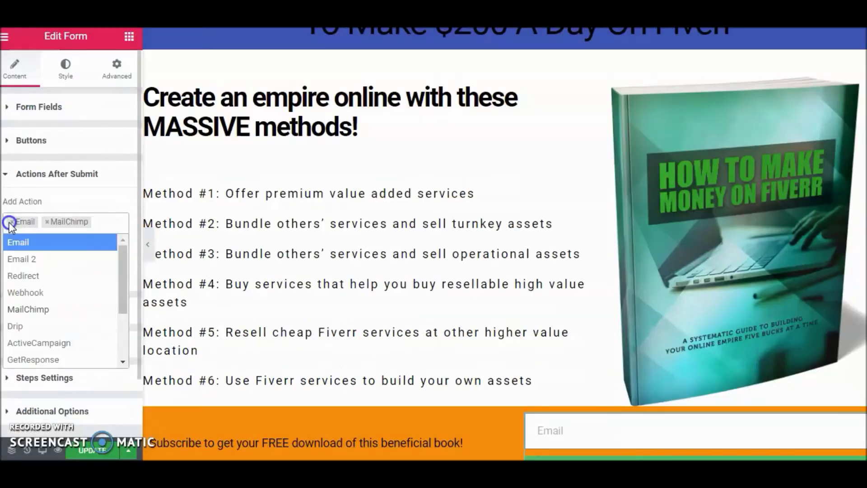
Remove the Email action from the form's actions after submit, keeping only MailChimp.
left_click(13, 222)
left_click(14, 222)
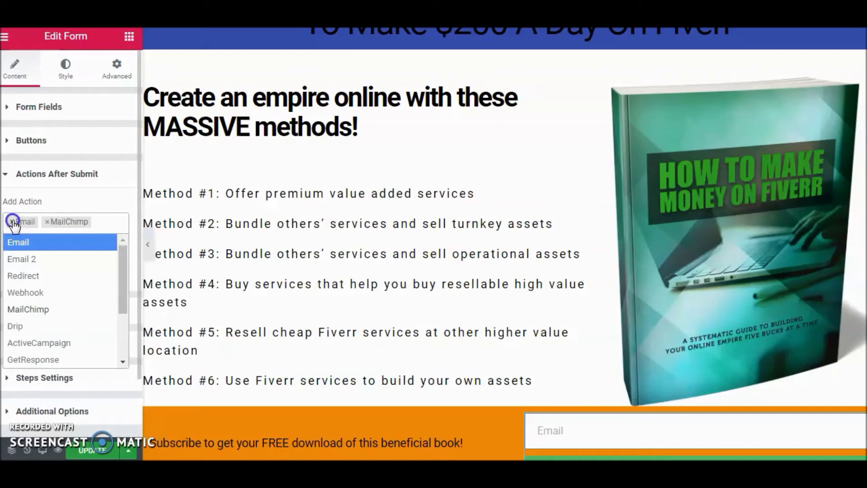
left_click(110, 199)
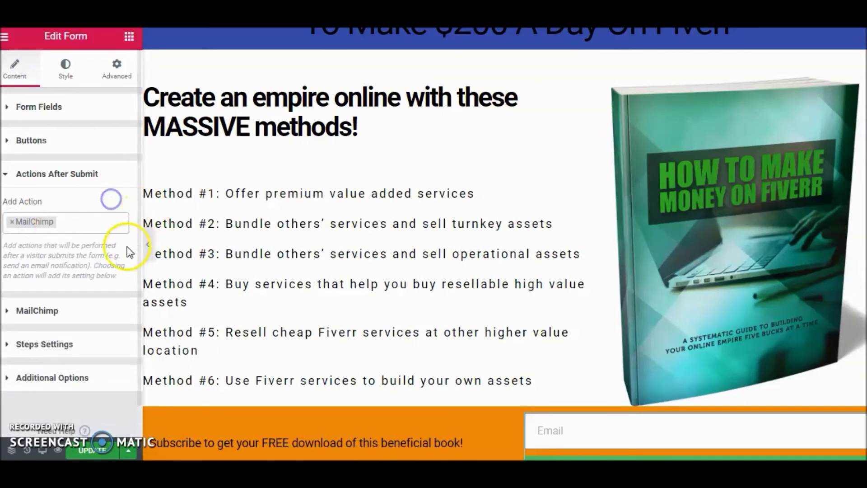
Map MailChimp's Email field to the form's Email field and update the template.
scroll(122, 269, "down", 1)
scroll(121, 267, "up", 1)
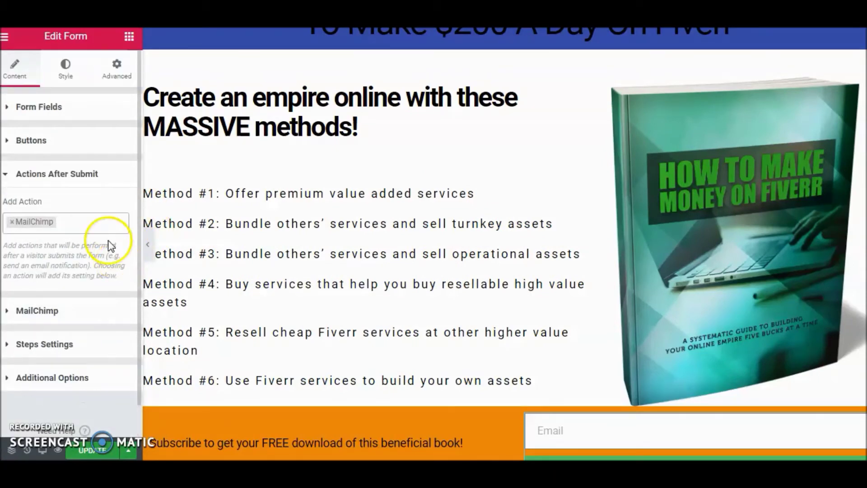
left_click(121, 291)
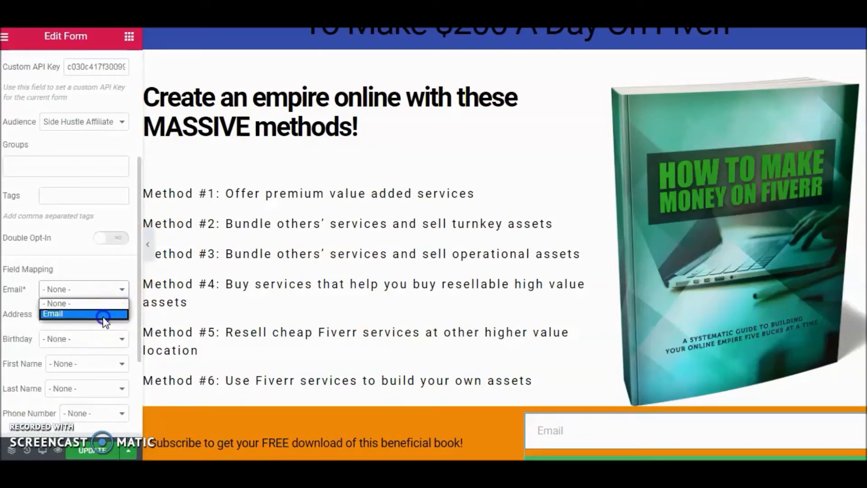
left_click(104, 315)
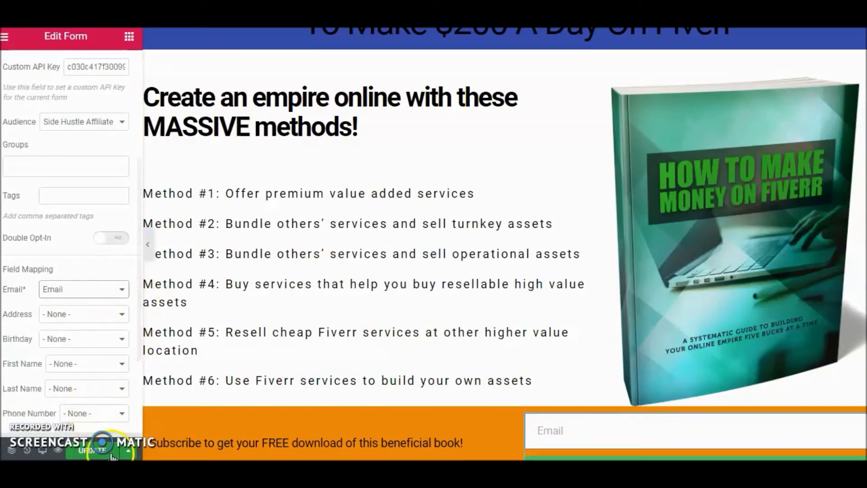
left_click(90, 453)
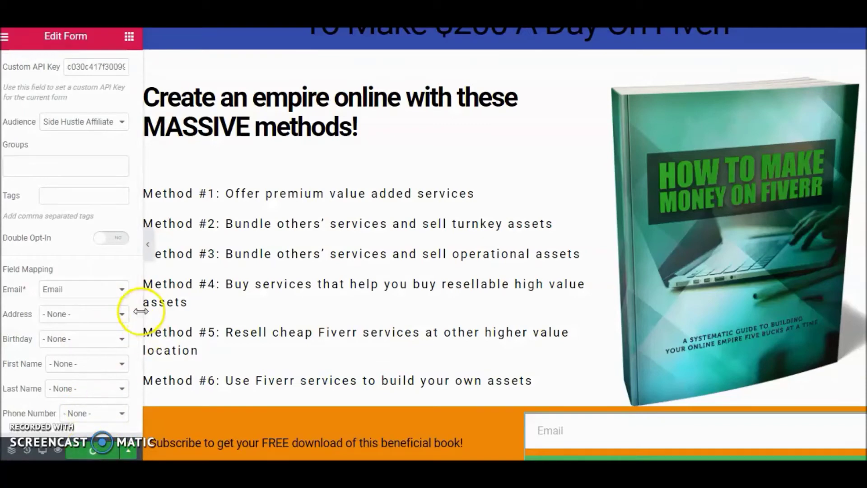
View the live landing page and check its layout from the title down to the subscribe form.
left_click(6, 36)
left_click(39, 384)
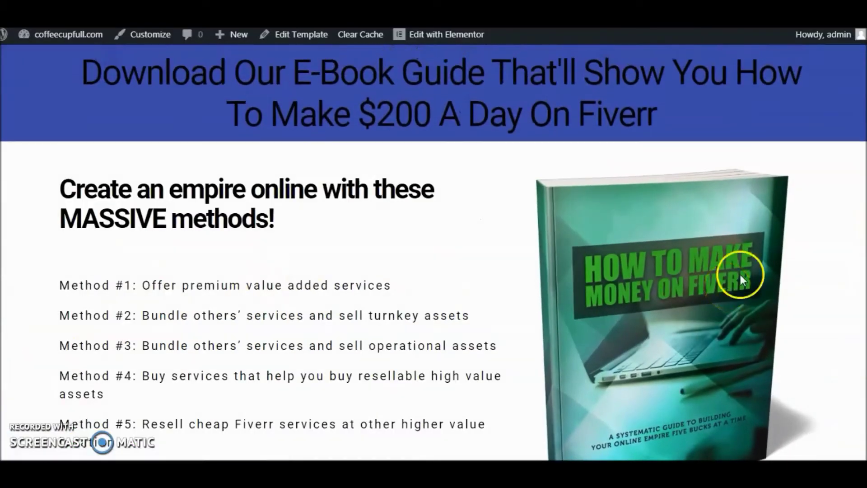
scroll(825, 292, "down", 3)
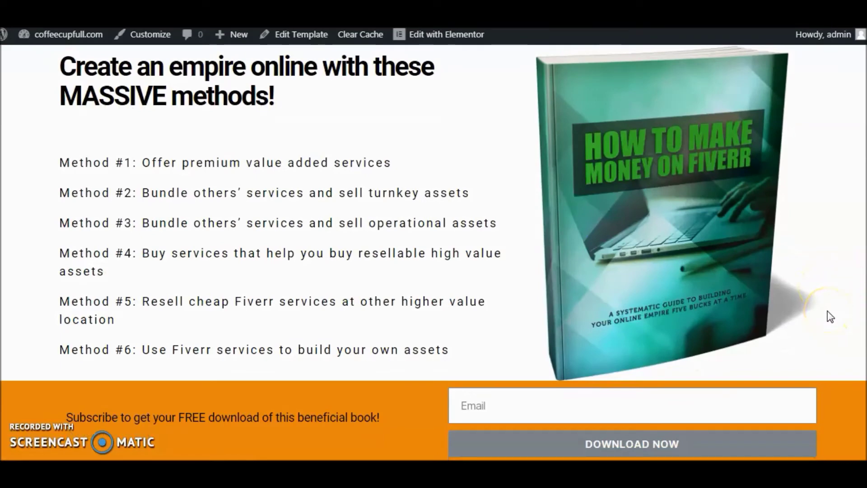
scroll(830, 316, "up", 3)
scroll(715, 217, "down", 3)
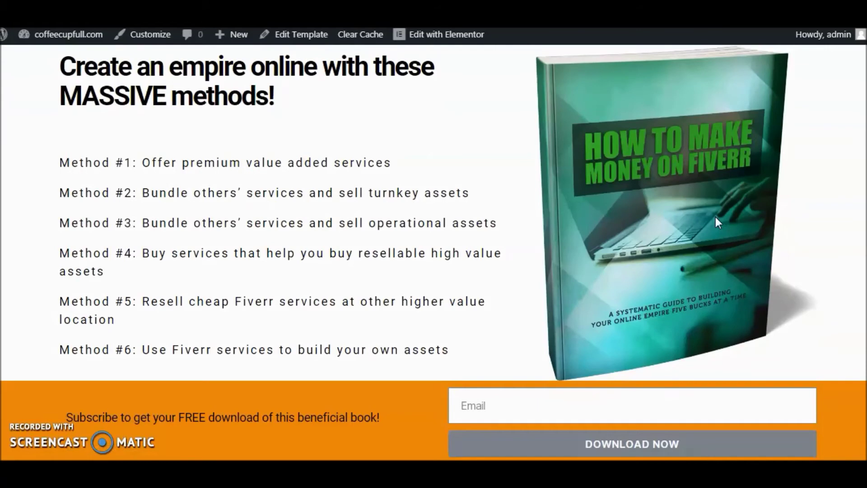
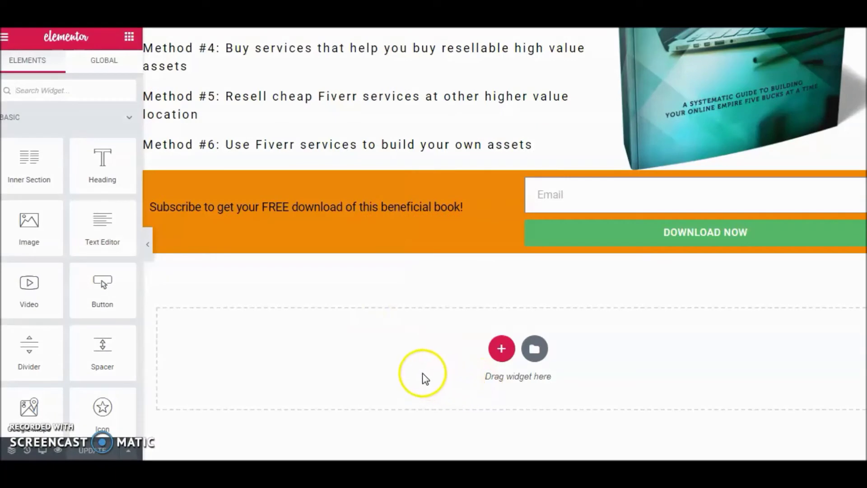
Add a single-column section below the orange subscribe section and place a Spacer widget in it.
left_click(502, 350)
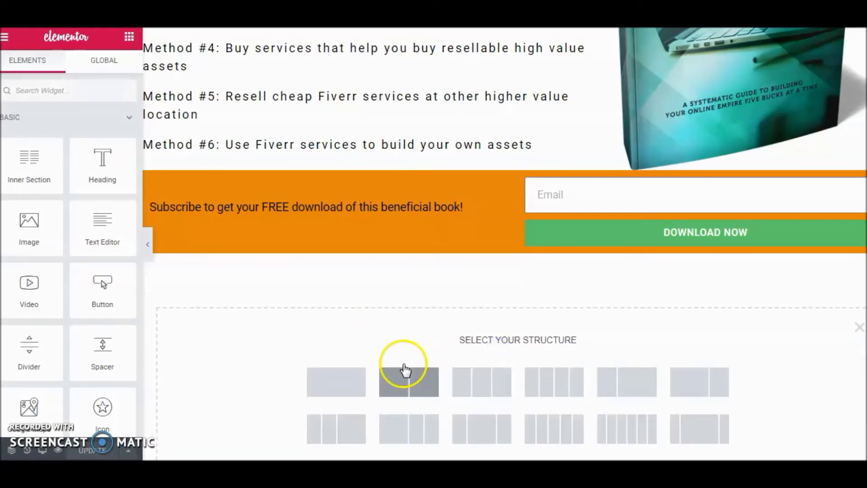
left_click(325, 381)
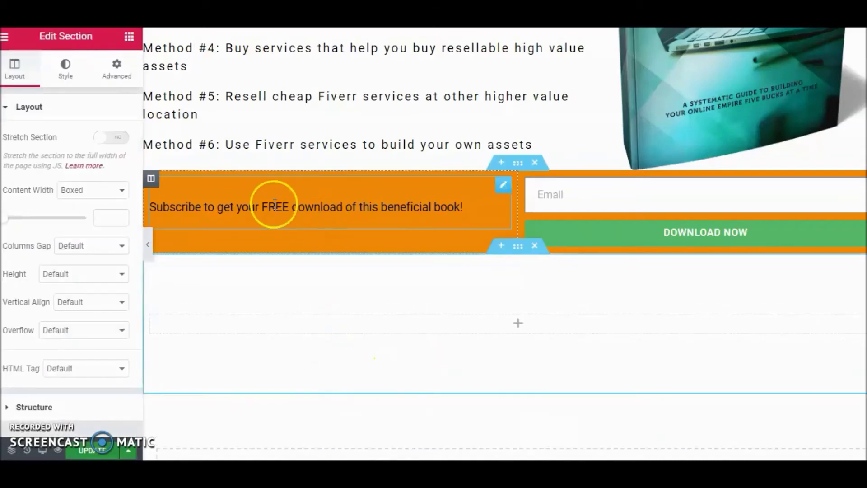
left_click(129, 37)
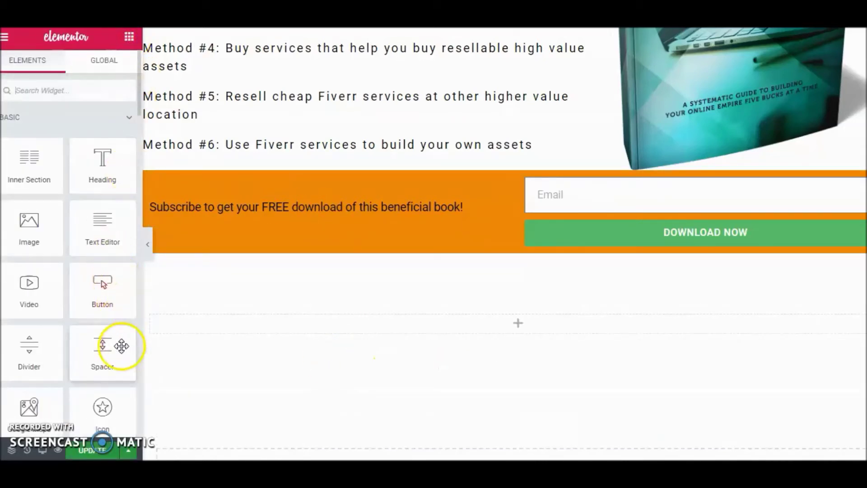
left_click_drag(148, 357, 458, 280)
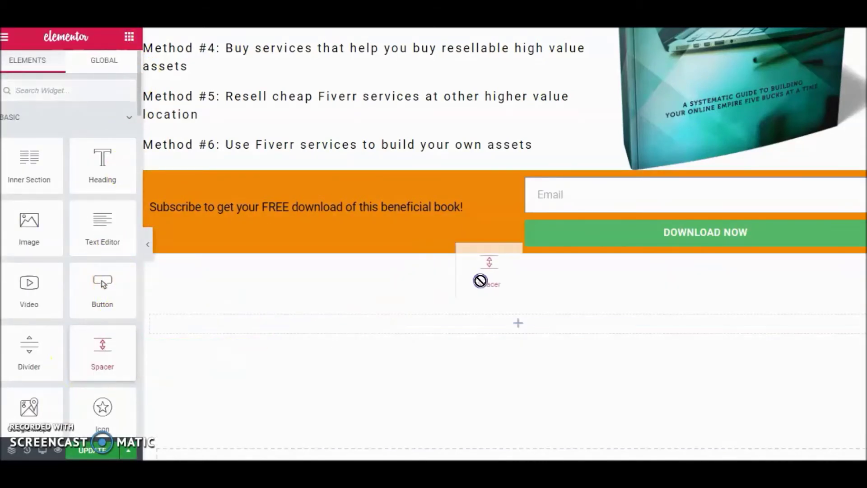
left_click_drag(557, 293, 534, 321)
Set the spacer's height below the orange section to 20 px.
left_click(107, 162)
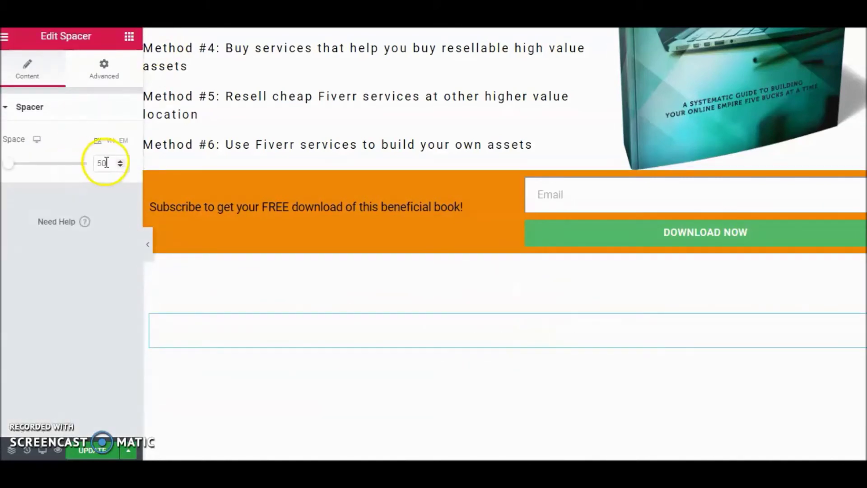
type("20")
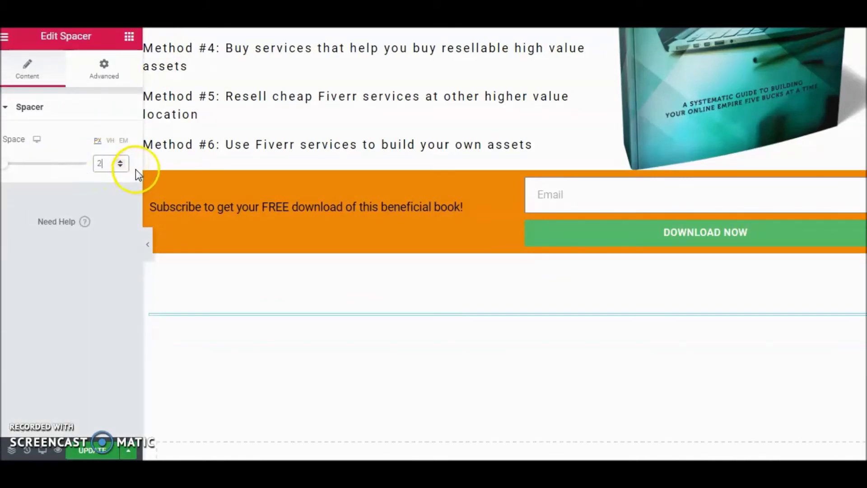
left_click(128, 37)
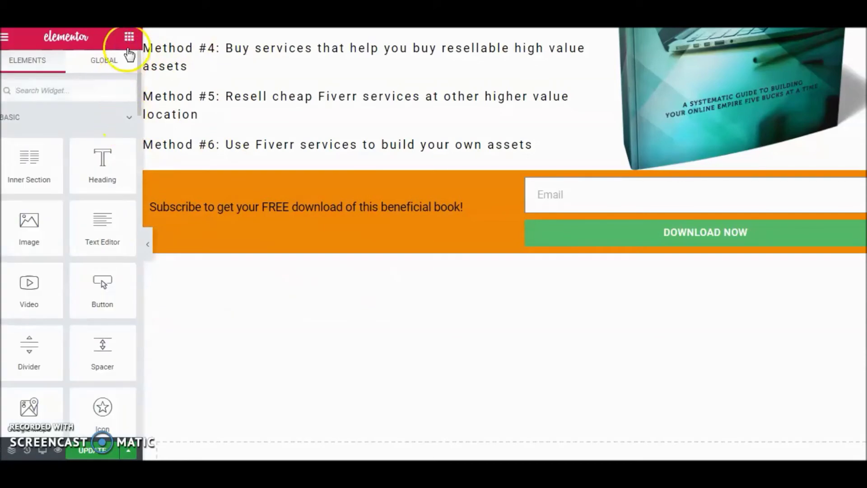
left_click(518, 248)
left_click(117, 71)
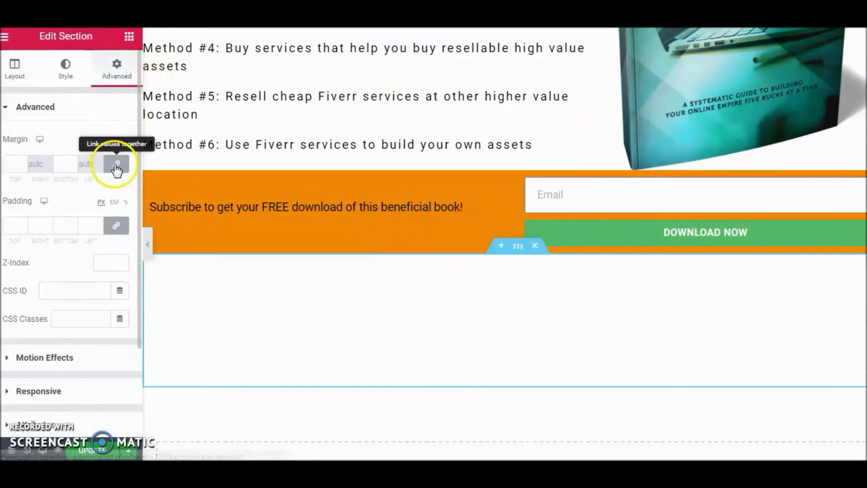
Add another single-column section below the spacer and place a Heading widget titled "FAQ" in it.
left_click(322, 409)
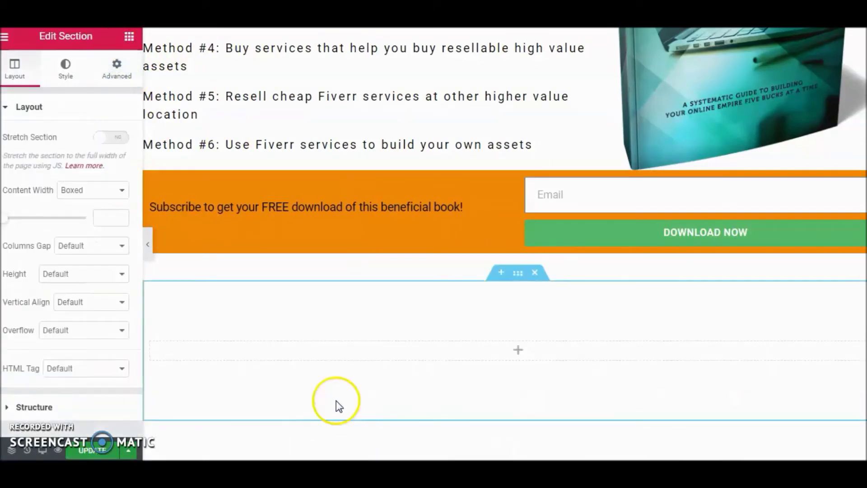
left_click(128, 36)
left_click_drag(109, 170, 516, 356)
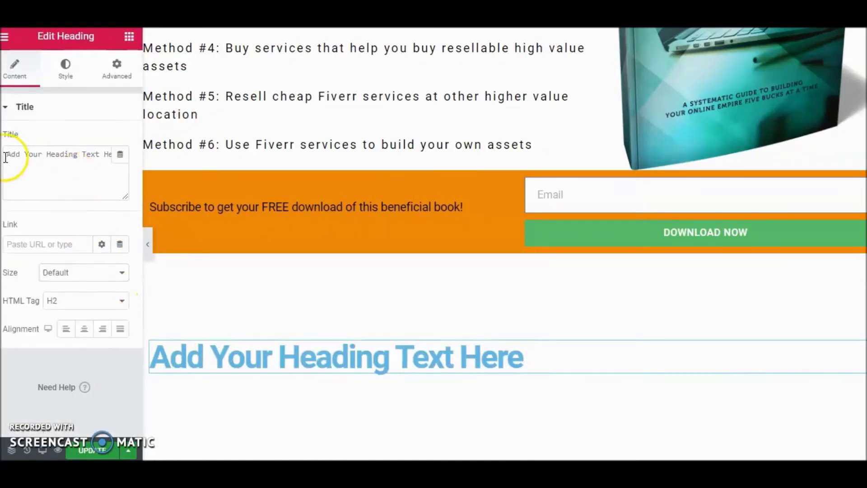
left_click_drag(6, 154, 188, 170)
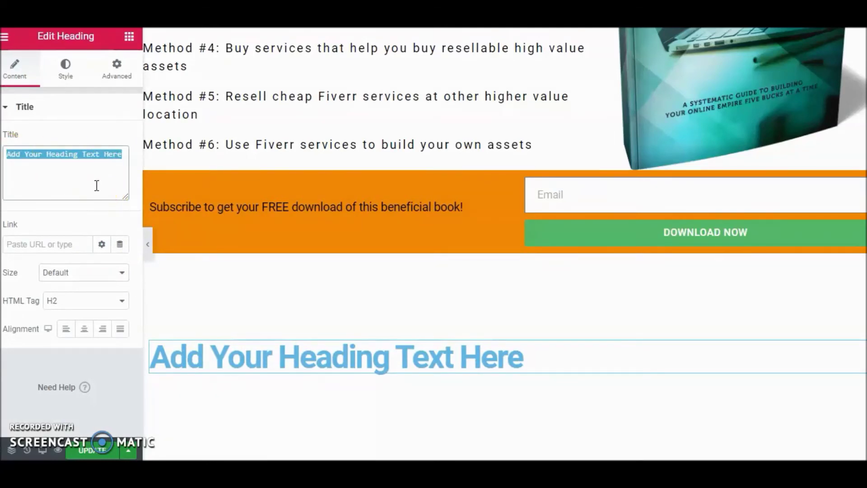
type("FAQ")
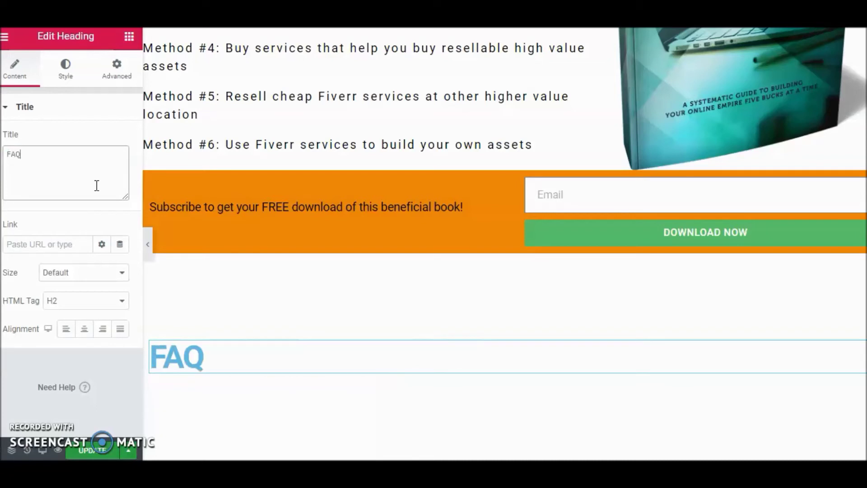
Set the FAQ heading's text color to black (#000000) and center the heading.
left_click(66, 63)
left_click(98, 140)
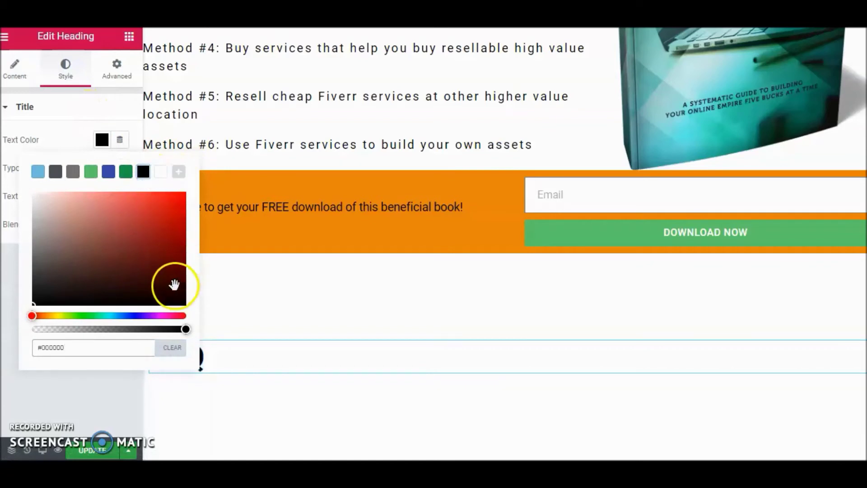
left_click(47, 147)
left_click(120, 139)
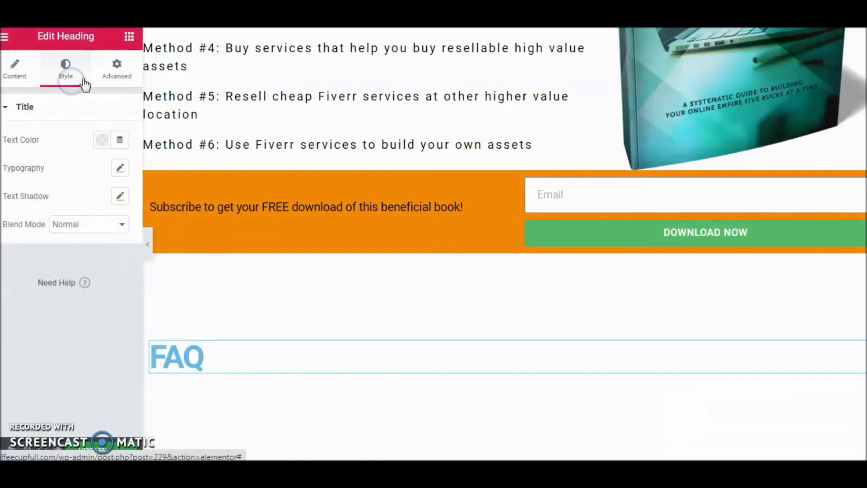
left_click(103, 141)
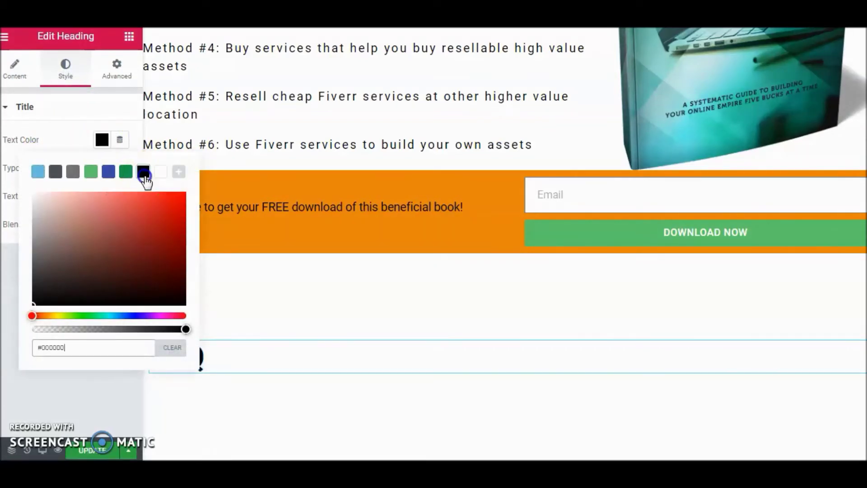
left_click(64, 140)
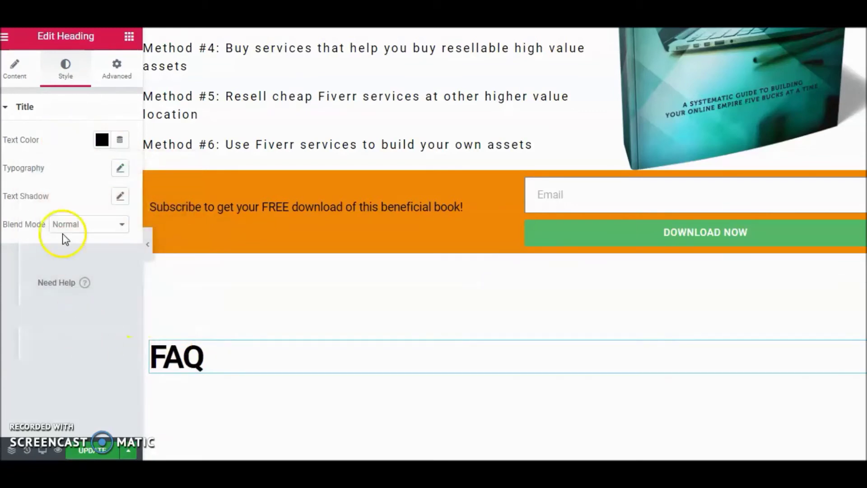
left_click(18, 76)
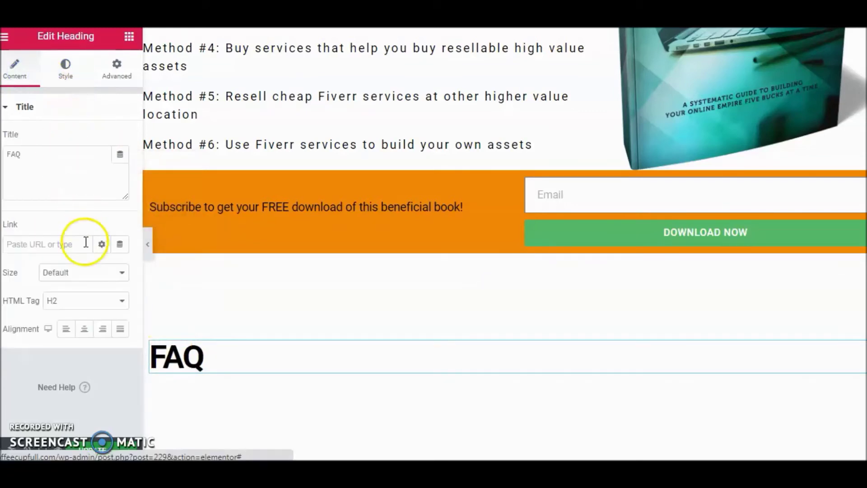
left_click(84, 328)
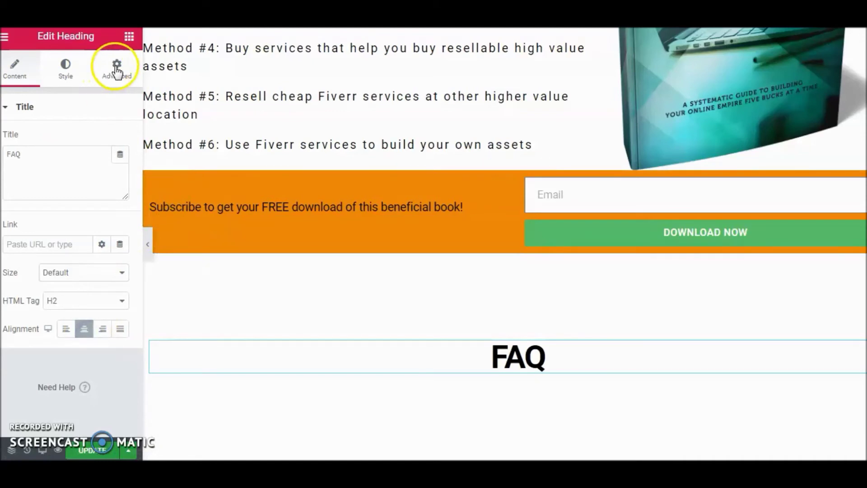
Add a Divider widget directly beneath the FAQ heading.
left_click(129, 43)
left_click_drag(19, 358, 525, 370)
scroll(592, 408, "down", 3)
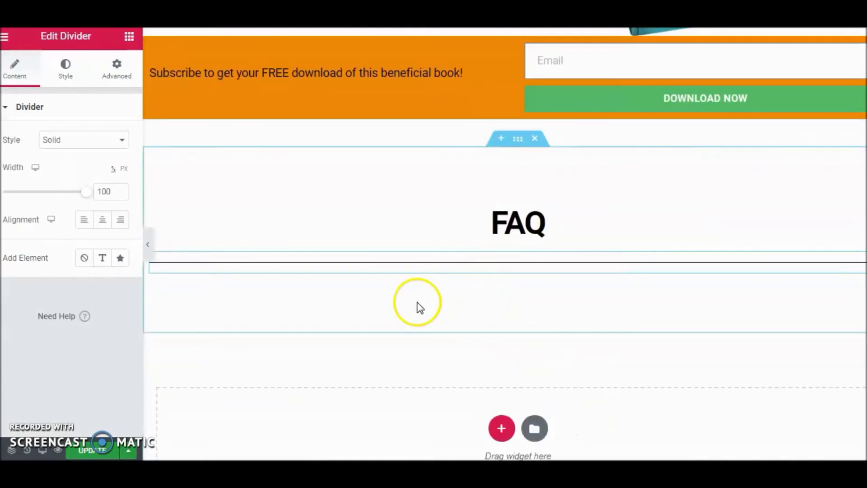
Insert a two-column Inner Section beneath the divider in the FAQ section.
left_click(130, 38)
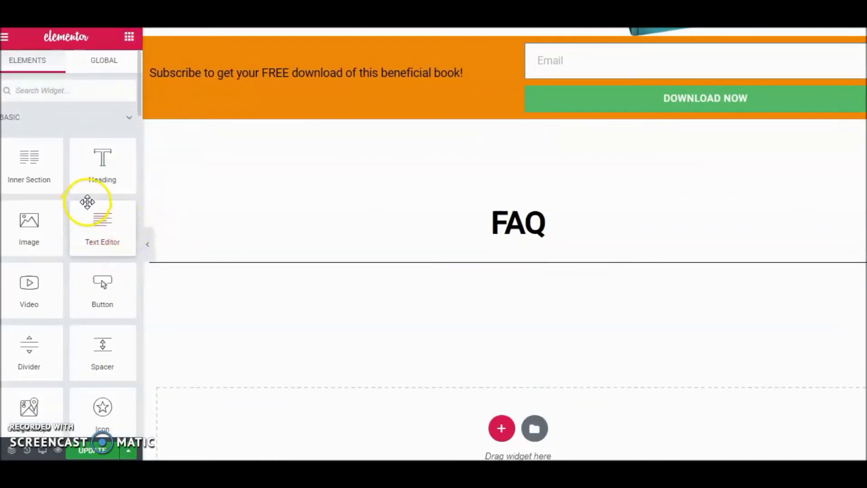
left_click_drag(19, 171, 444, 295)
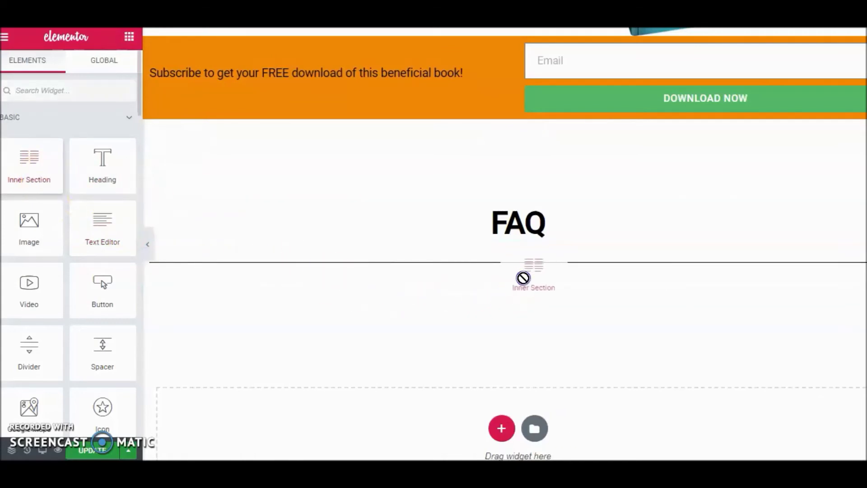
left_click_drag(536, 321, 528, 283)
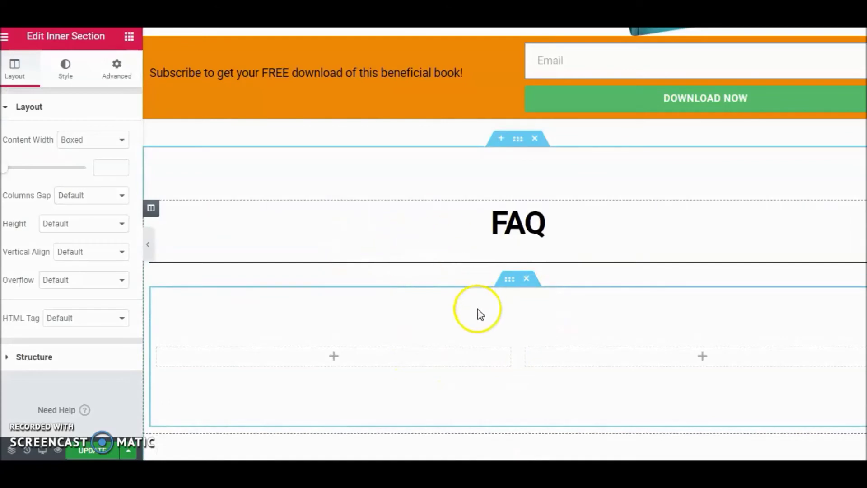
Add a heading reading "Can I really benefit from this book?" to the inner section's first column.
left_click(129, 36)
left_click_drag(119, 174, 331, 365)
left_click_drag(8, 152, 79, 191)
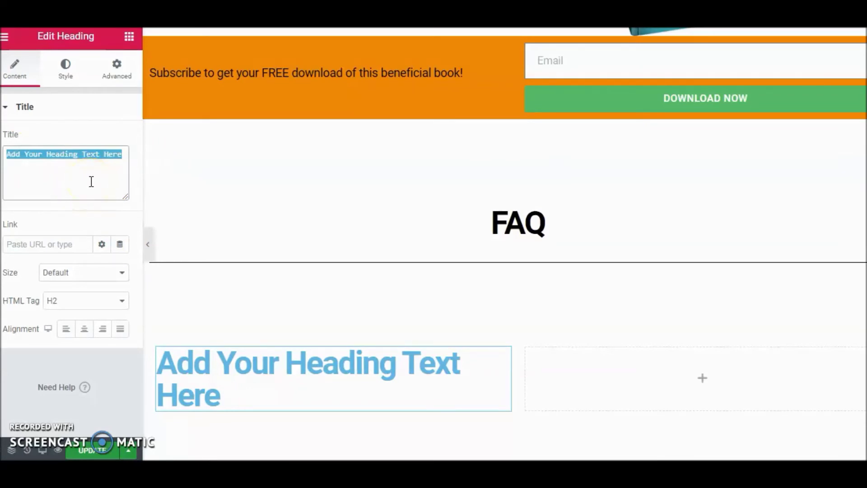
type("Can I really benefit")
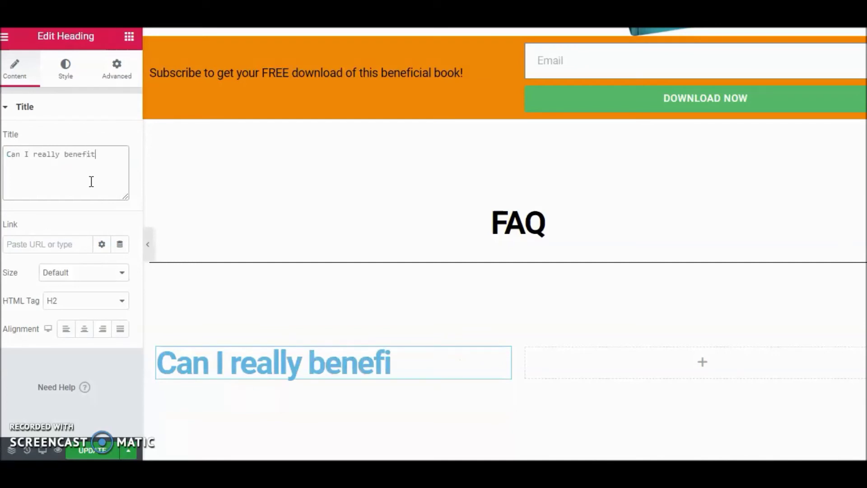
type(" from this book")
Style the first FAQ question in black with a 22 px font size and Normal weight.
left_click(59, 73)
left_click(102, 139)
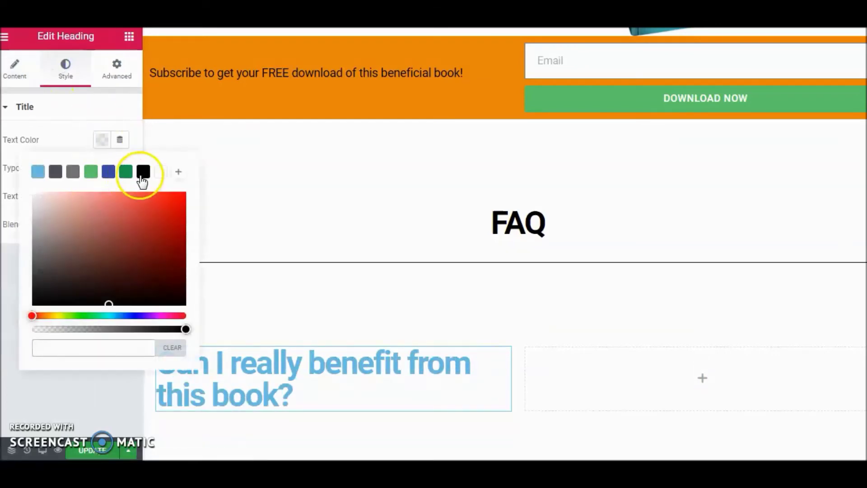
left_click(138, 171)
left_click(120, 169)
left_click_drag(14, 256, 16, 256)
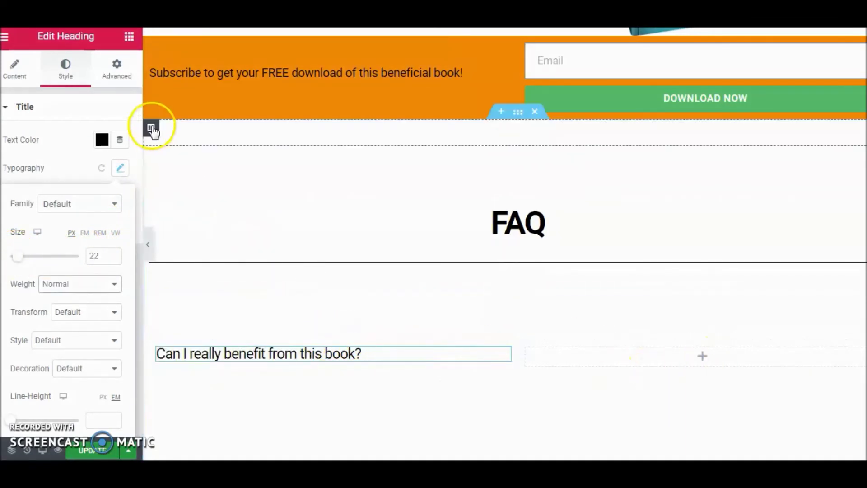
left_click(118, 67)
Add a heading reading "What's inside this book?" to the inner section's second column.
left_click(129, 36)
left_click_drag(93, 164, 588, 375)
left_click_drag(7, 154, 170, 155)
type("W")
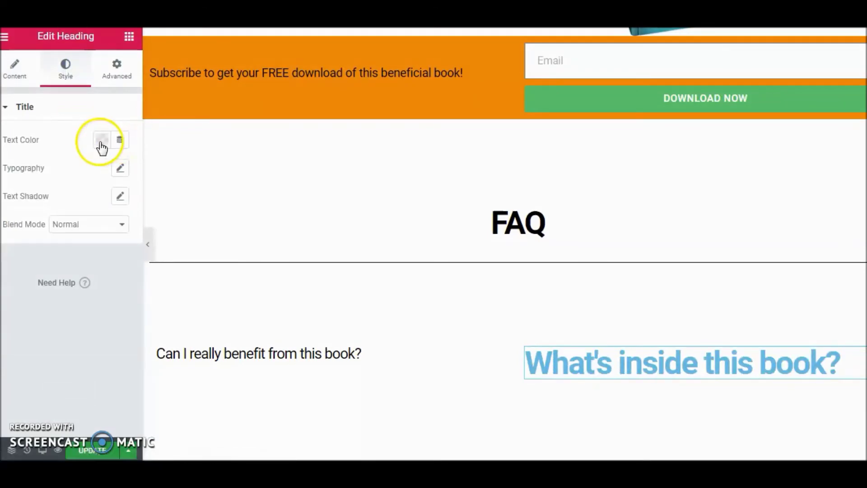
Style the "What's inside this book?" heading in black with a 22 px font size.
left_click(100, 140)
left_click(144, 172)
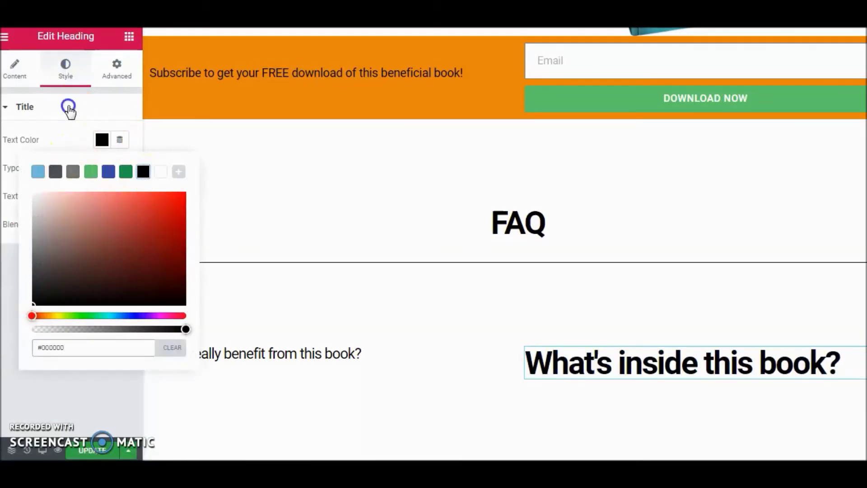
left_click(68, 107)
left_click(29, 80)
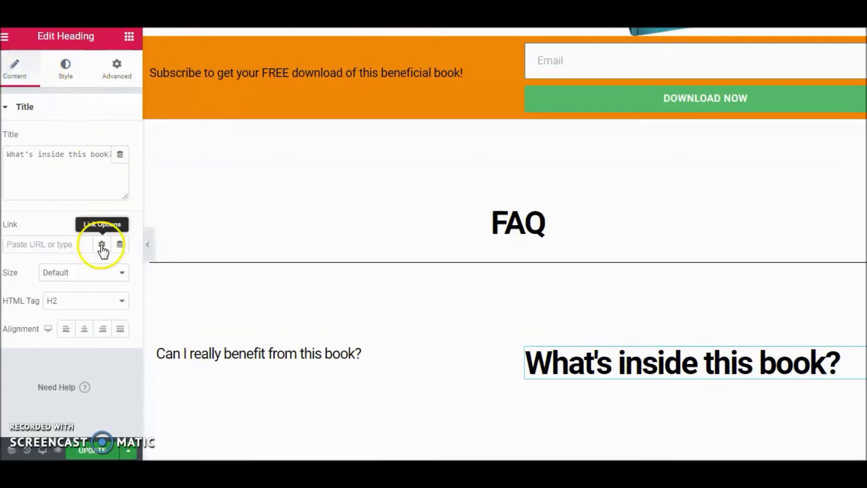
left_click(67, 77)
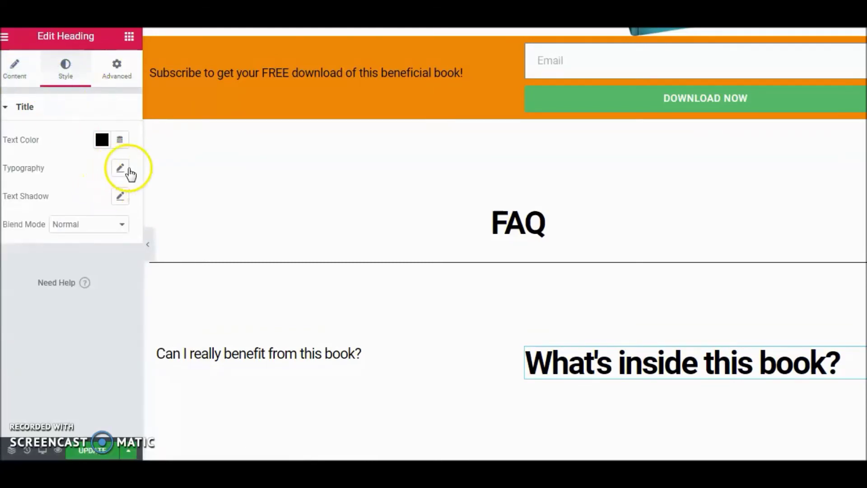
left_click(116, 170)
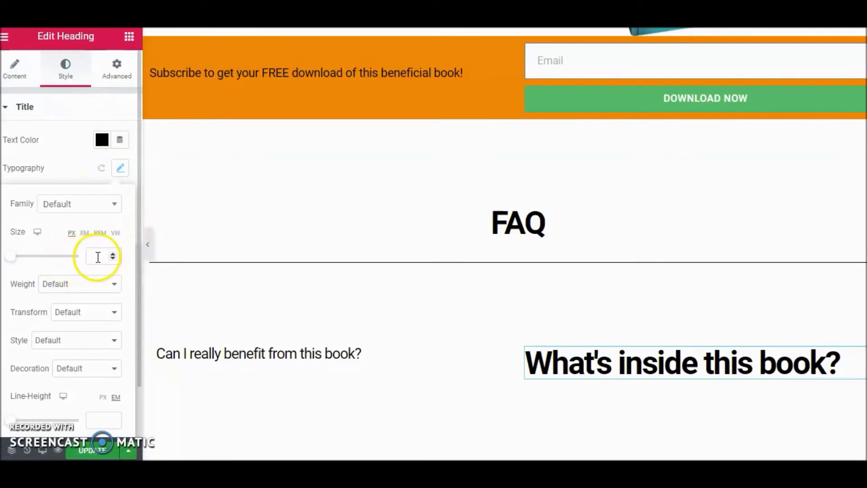
type("22")
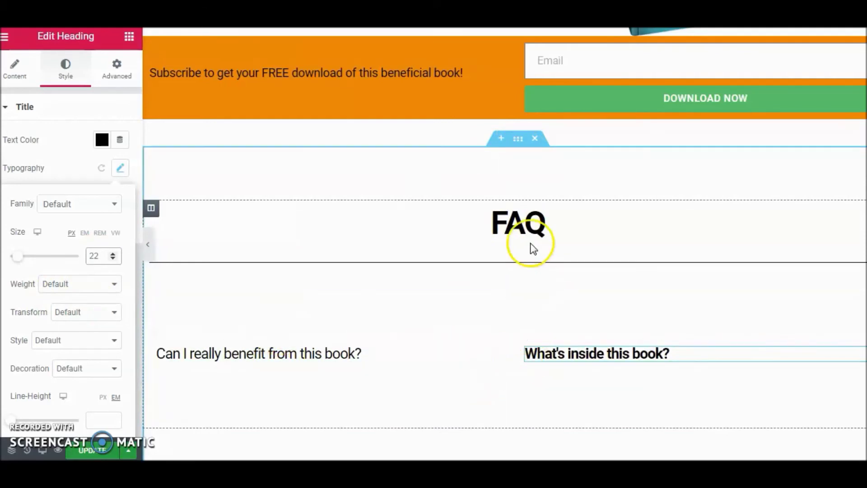
Remove the padding from the FAQ section and from the two-column inner section within it.
left_click(518, 138)
left_click(117, 70)
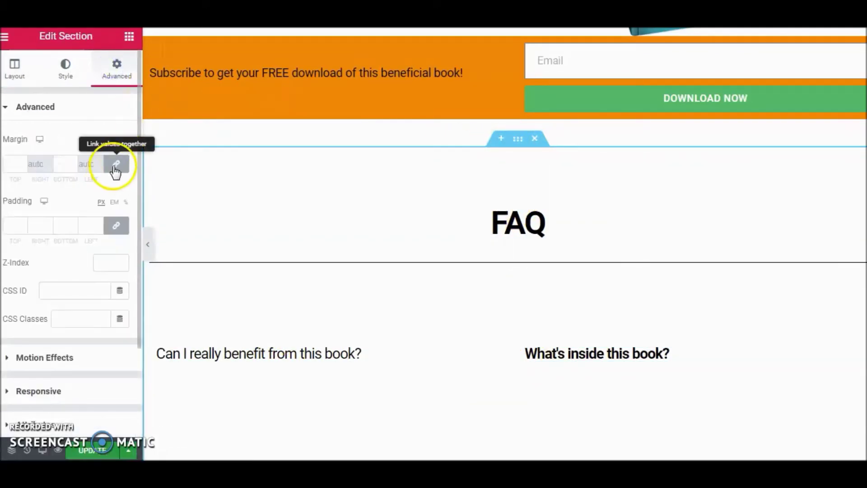
left_click(116, 225)
left_click(510, 224)
left_click(117, 70)
left_click(118, 224)
Center-align both FAQ question headings in the inner section.
left_click(502, 246)
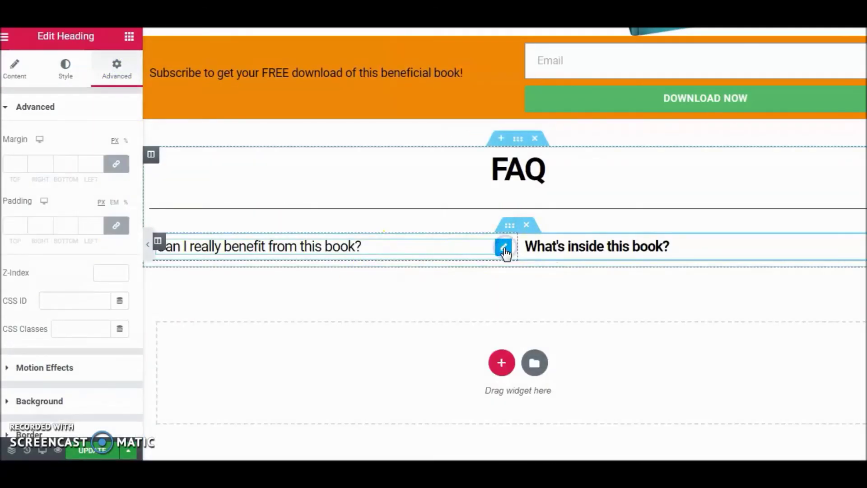
left_click(15, 69)
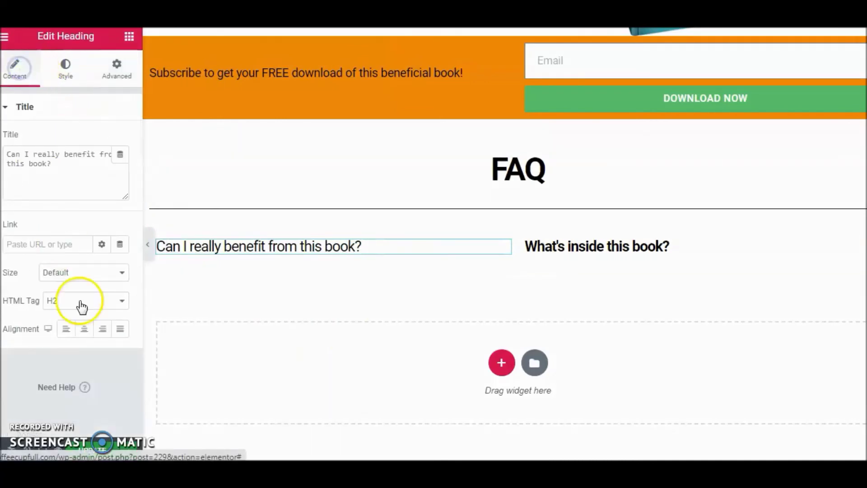
left_click(84, 329)
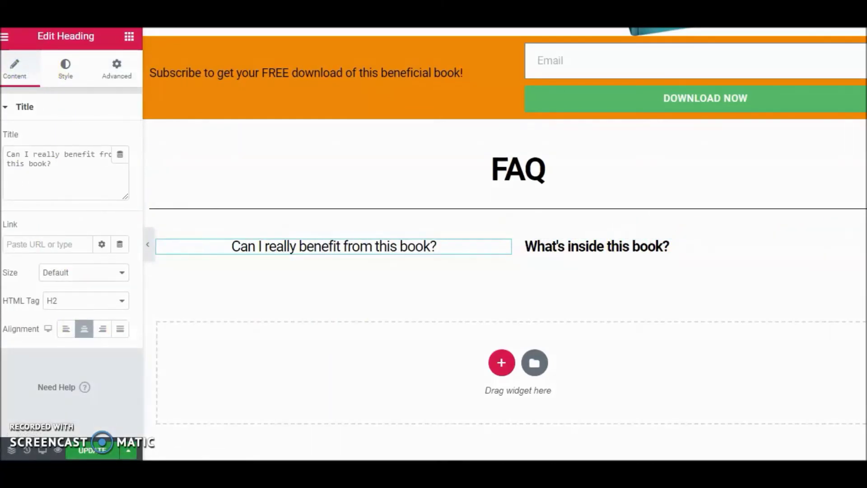
left_click(596, 246)
left_click(15, 69)
left_click(84, 328)
Copy the "What's inside this book?" heading and paste its style onto the "Can I really benefit from this book?" heading.
right_click(860, 251)
left_click(832, 311)
right_click(503, 246)
left_click(519, 335)
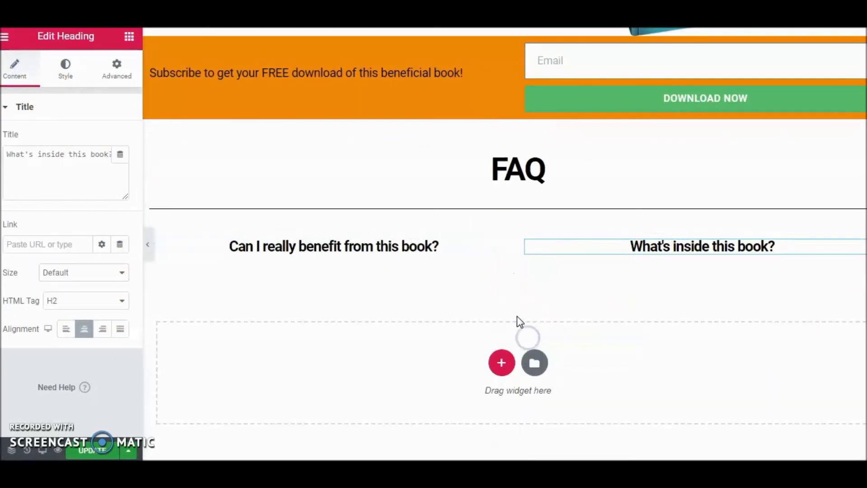
left_click(490, 252)
left_click(548, 244)
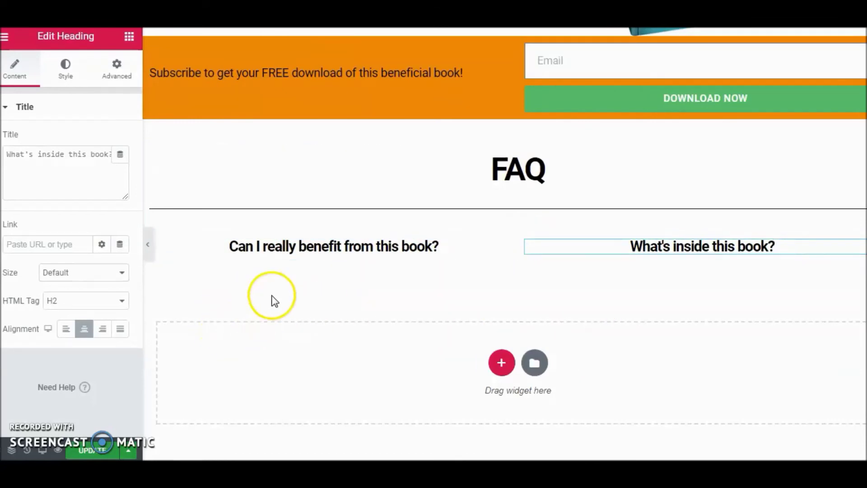
Add a Text Editor beneath each FAQ question, with the first answer beginning "There is really one advantage worth talking about here.".
left_click(129, 37)
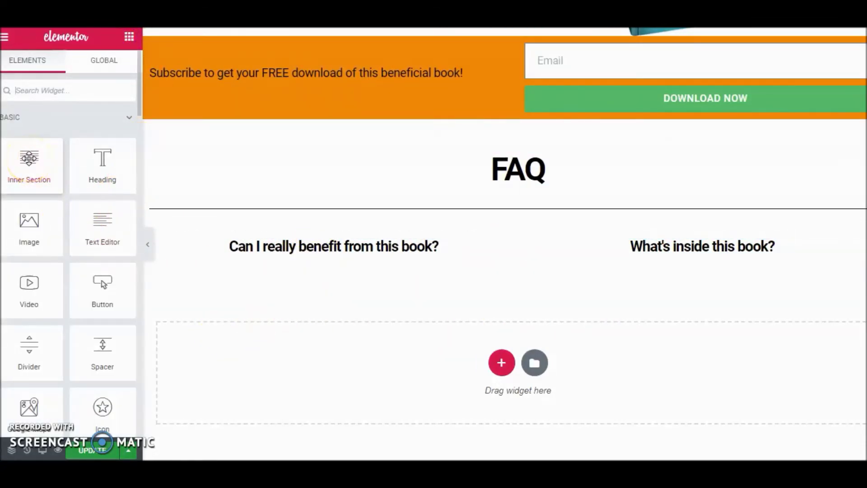
left_click_drag(321, 275, 350, 256)
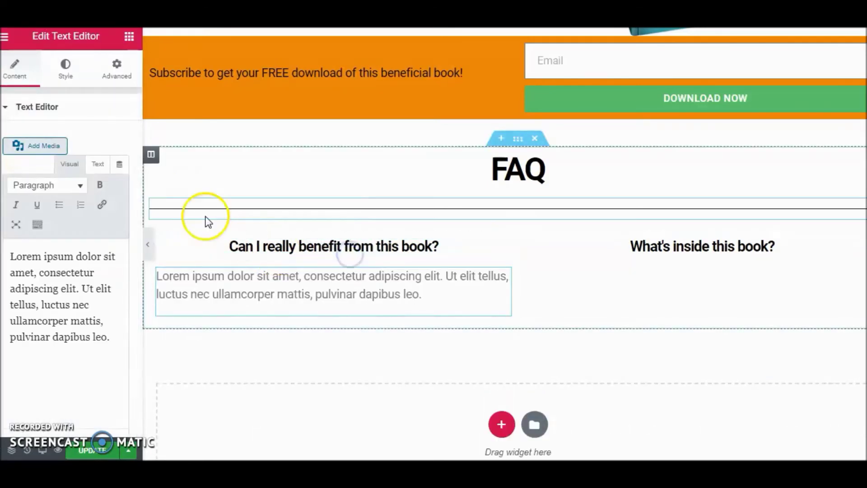
left_click(128, 37)
left_click_drag(102, 231, 668, 260)
Replace the second FAQ answer's text with the copied passage beginning "This is good news if you think about it.".
left_click_drag(115, 337, 10, 273)
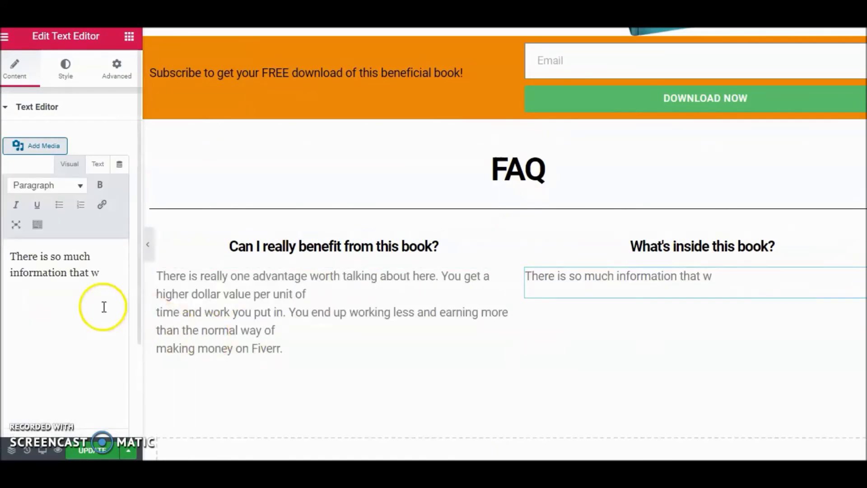
key("ctrl+a")
right_click(38, 264)
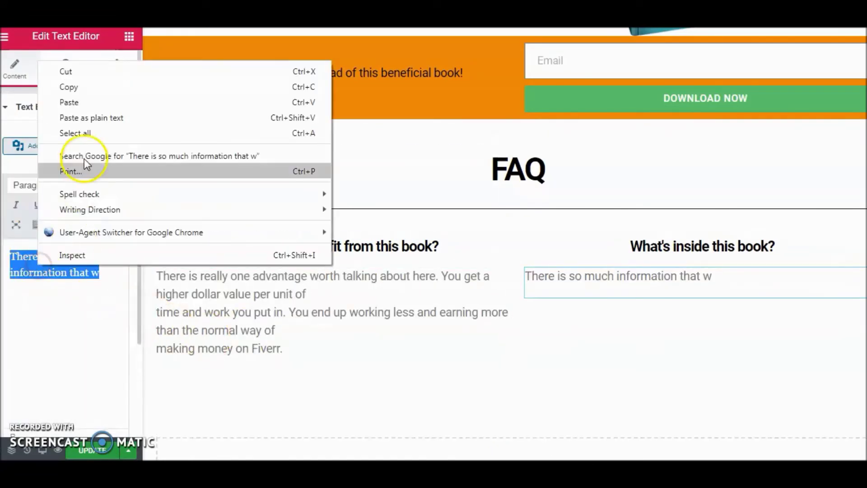
left_click(68, 102)
Set the text color of the first FAQ answer to black (#000000).
left_click(474, 247)
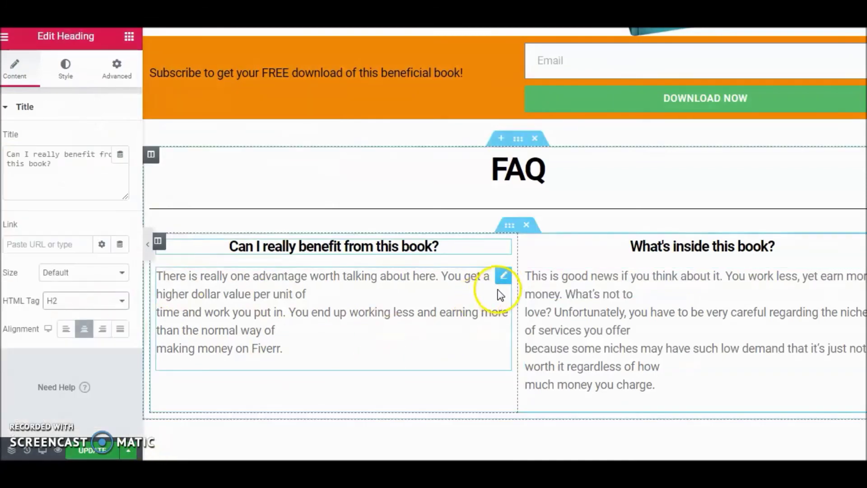
left_click(505, 276)
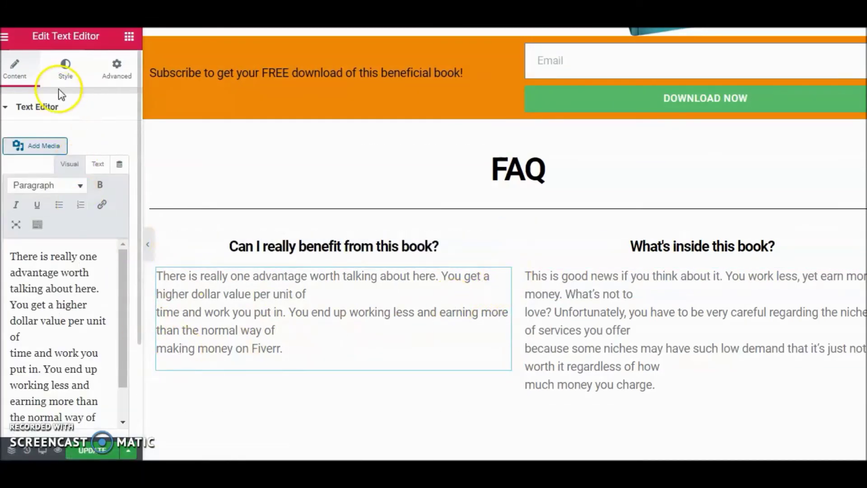
left_click(66, 70)
left_click(102, 167)
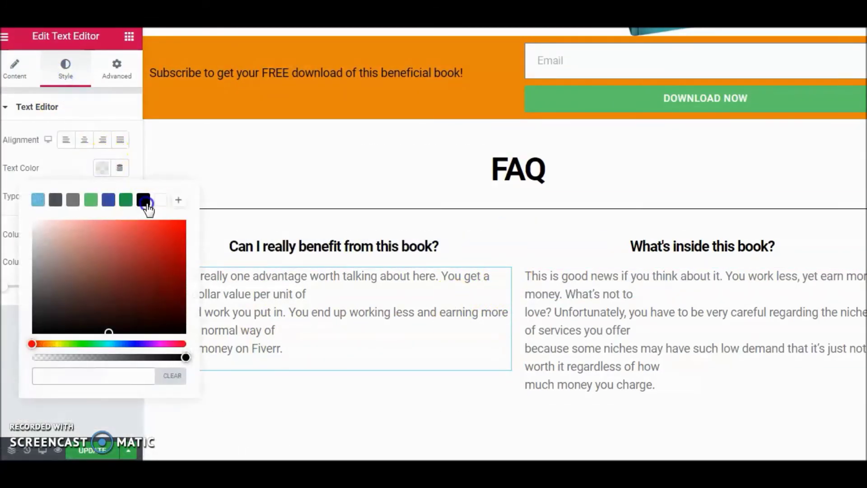
left_click(143, 200)
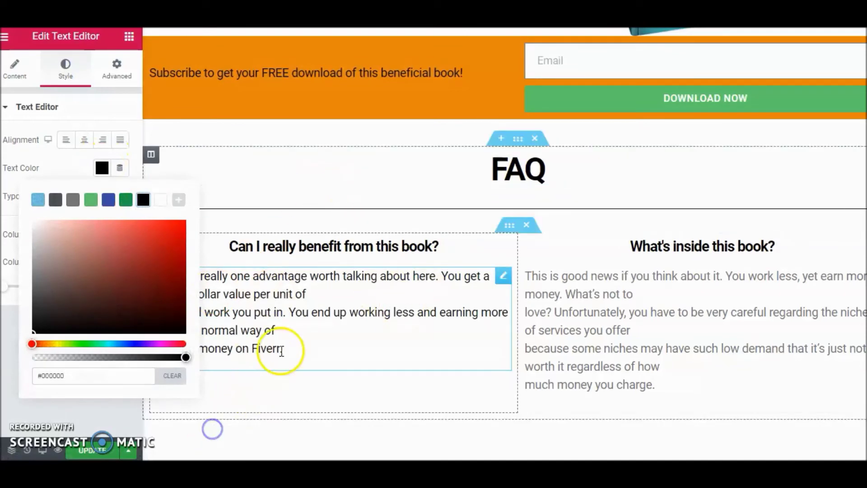
Copy the first FAQ answer and paste its style onto the answer under "What's inside this book?".
left_click(332, 333)
right_click(499, 286)
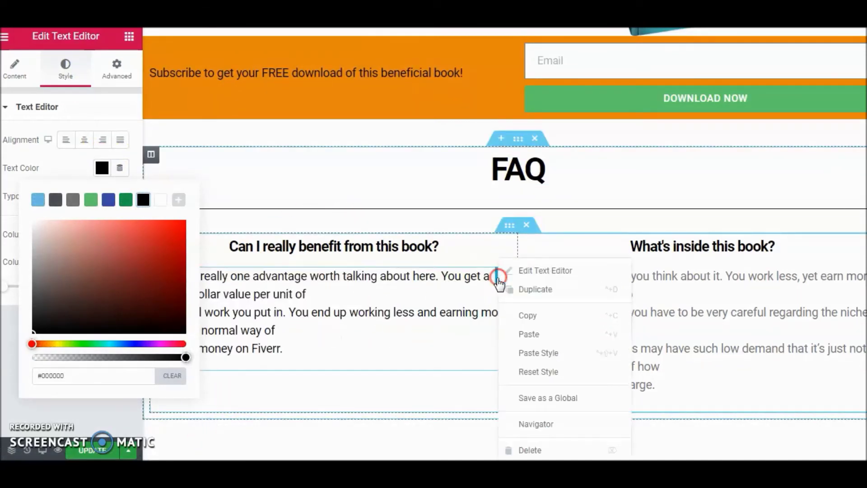
left_click(509, 313)
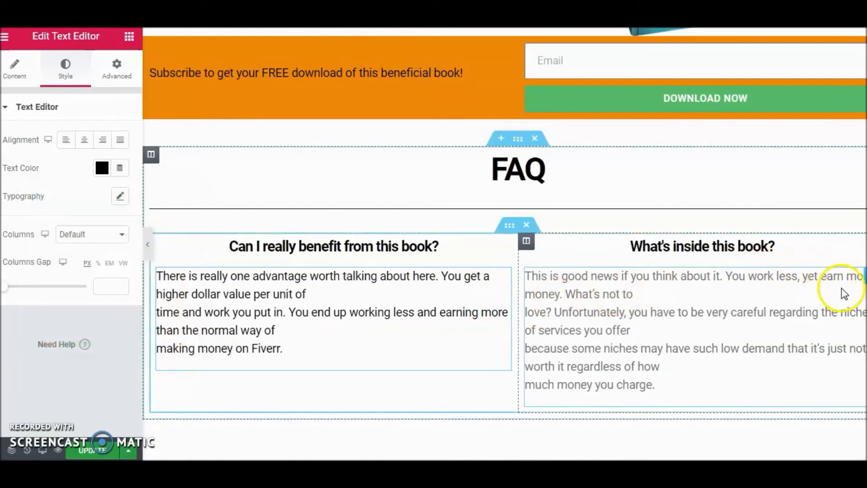
right_click(864, 285)
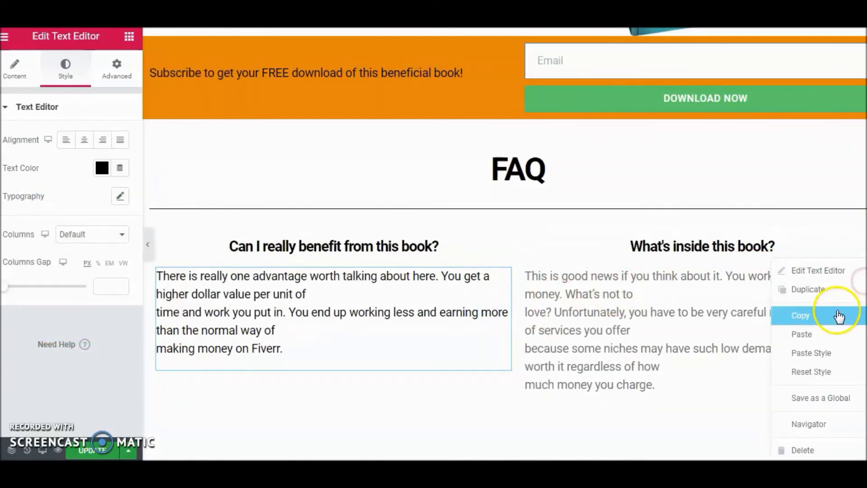
left_click(826, 355)
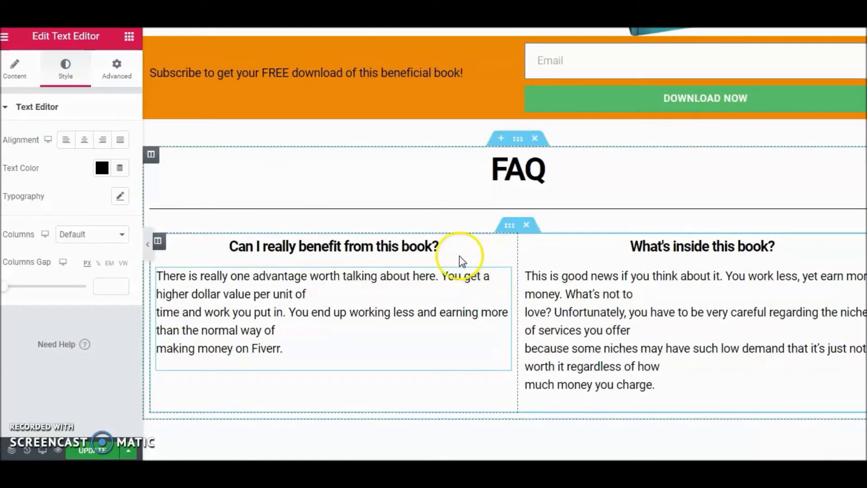
Duplicate the two-column inner section to add a second row of questions and answers to the FAQ.
right_click(506, 231)
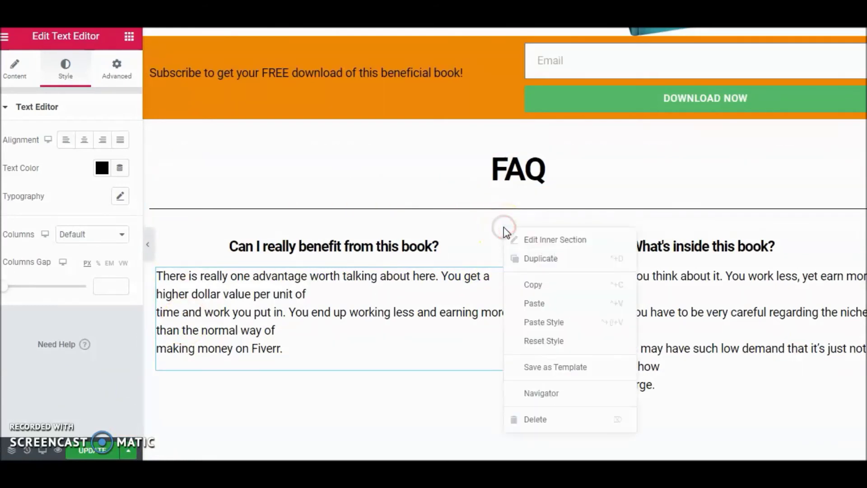
left_click(524, 257)
scroll(497, 325, "down", 5)
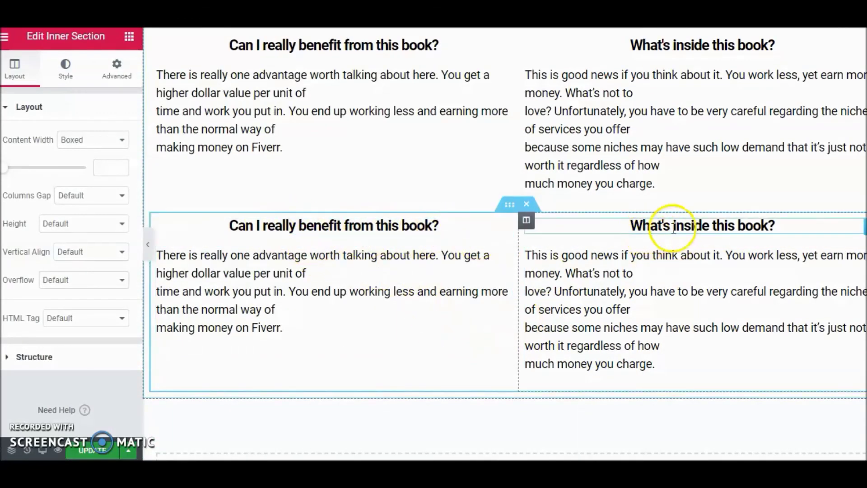
scroll(433, 283, "up", 2)
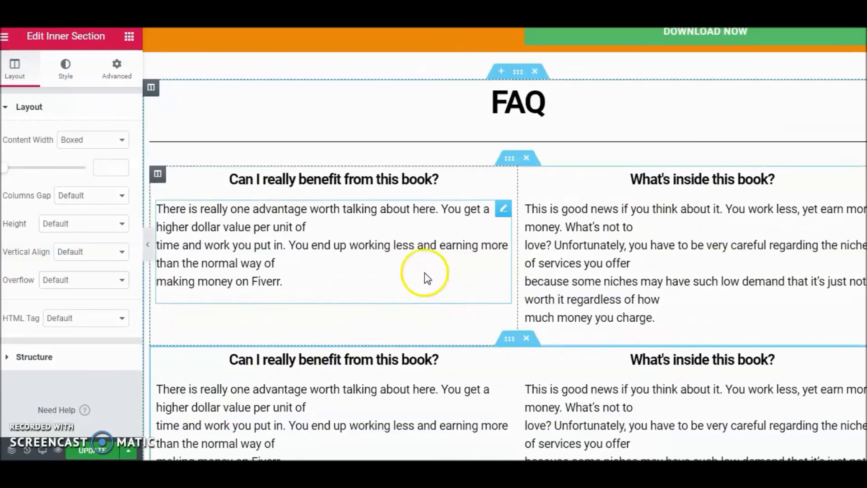
scroll(415, 266, "down", 1)
scroll(403, 258, "up", 3)
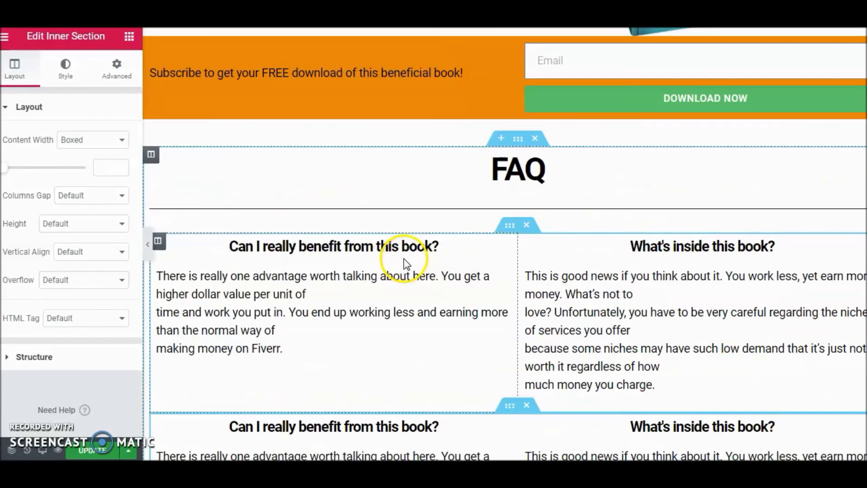
scroll(402, 258, "up", 2)
scroll(316, 316, "down", 3)
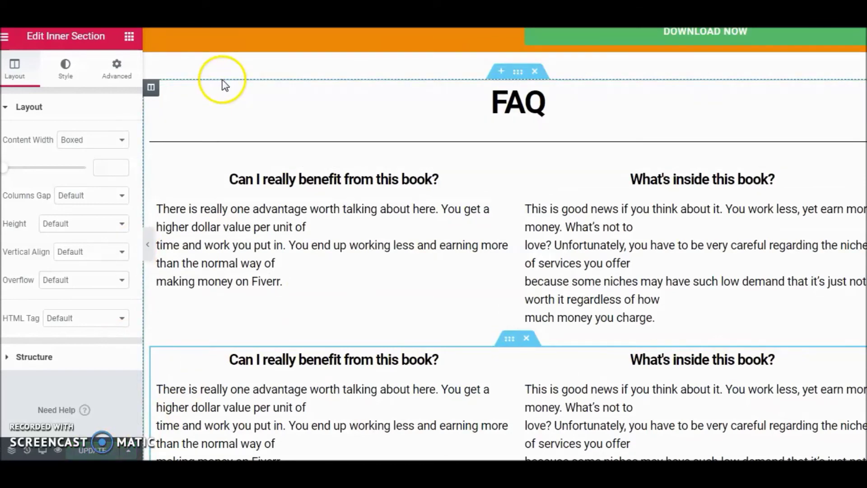
View the landing page outside the editor and check its layout from the title down through the FAQ.
left_click(6, 41)
left_click(66, 387)
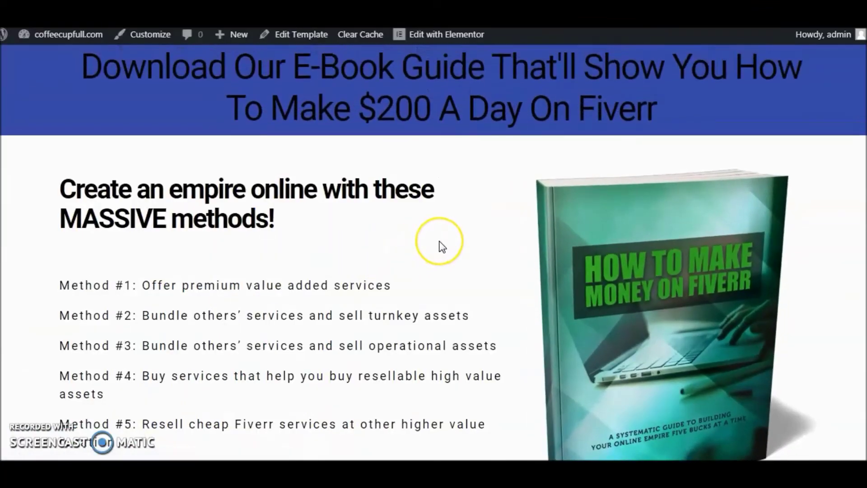
scroll(440, 242, "down", 10)
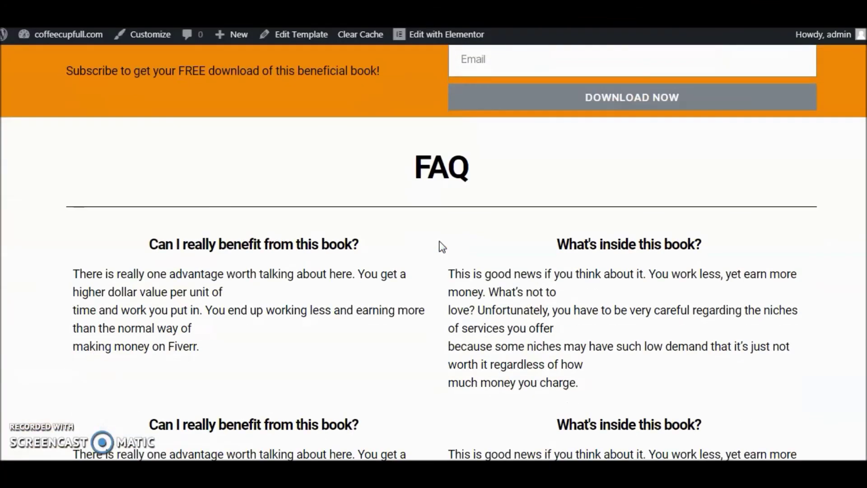
scroll(442, 246, "down", 3)
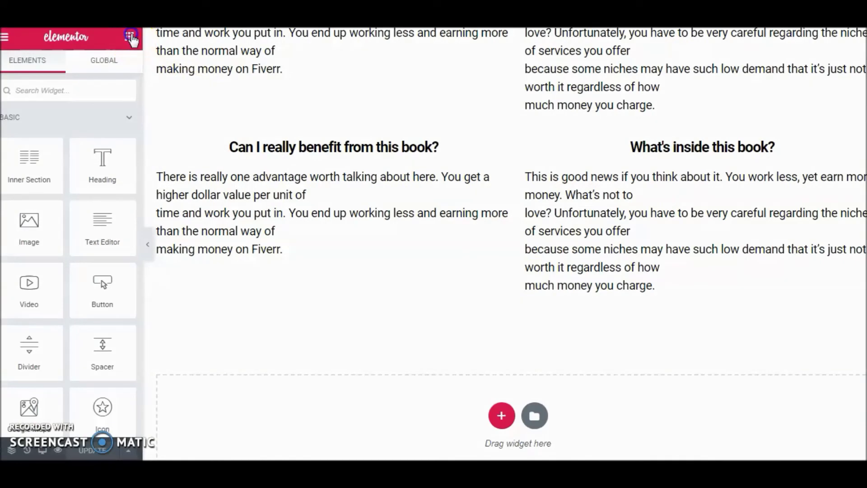
Insert a Spacer beneath the second row of FAQ questions and answers.
left_click(100, 349)
left_click_drag(190, 338, 497, 304)
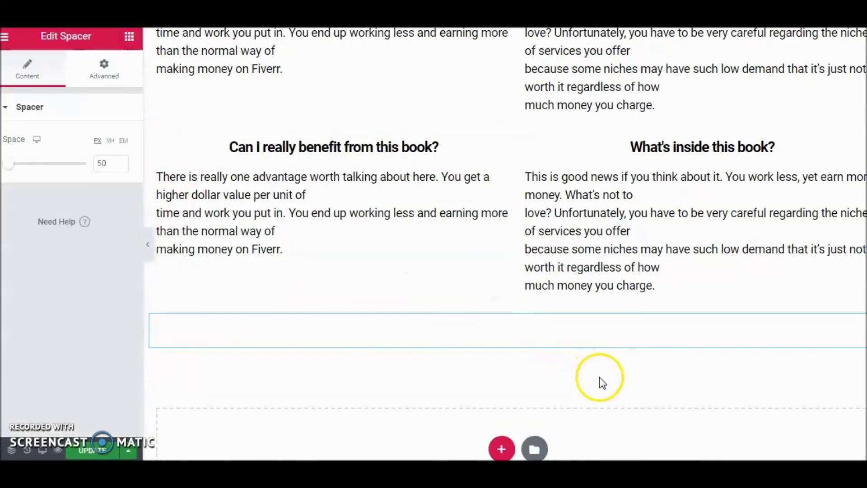
Add a new empty single-column section below the FAQ section.
scroll(600, 377, "down", 2)
left_click(501, 379)
left_click(354, 418)
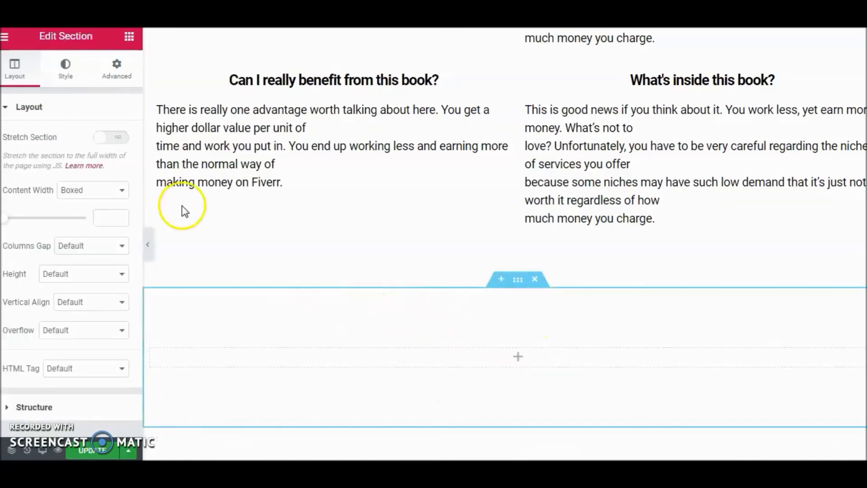
Give the new section a classic green #23A455 background and 20 px padding on all four sides.
left_click(66, 77)
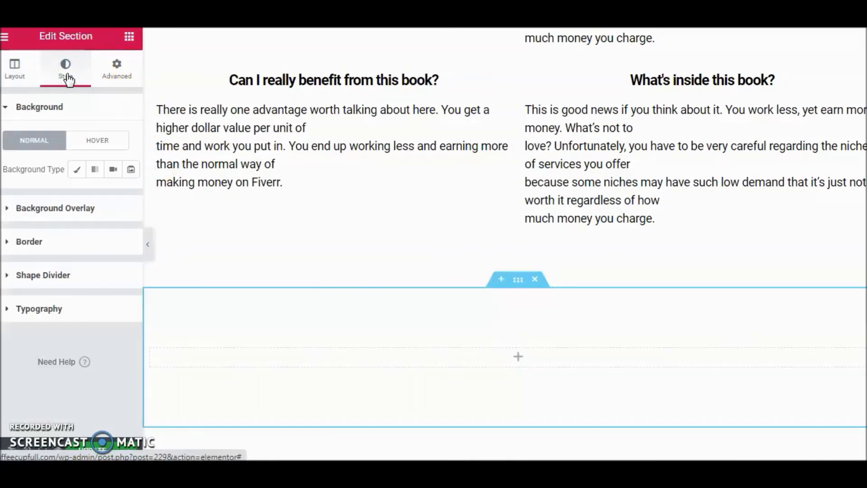
left_click(77, 169)
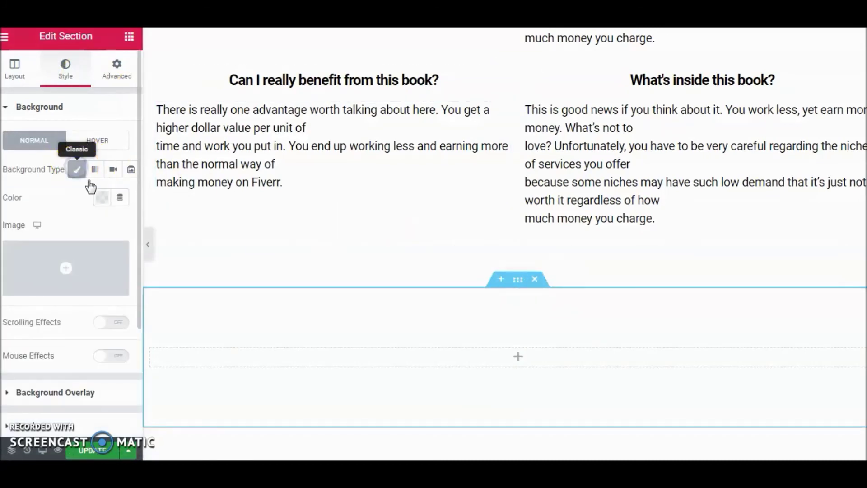
left_click(103, 198)
left_click(126, 229)
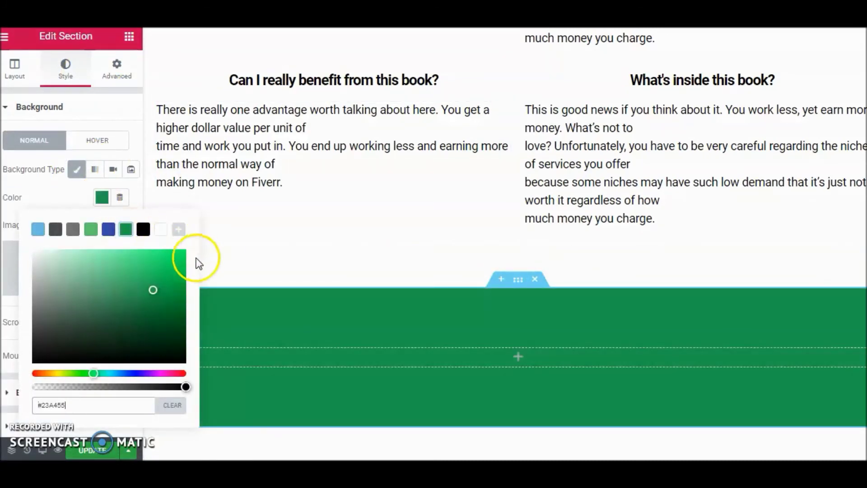
left_click(113, 70)
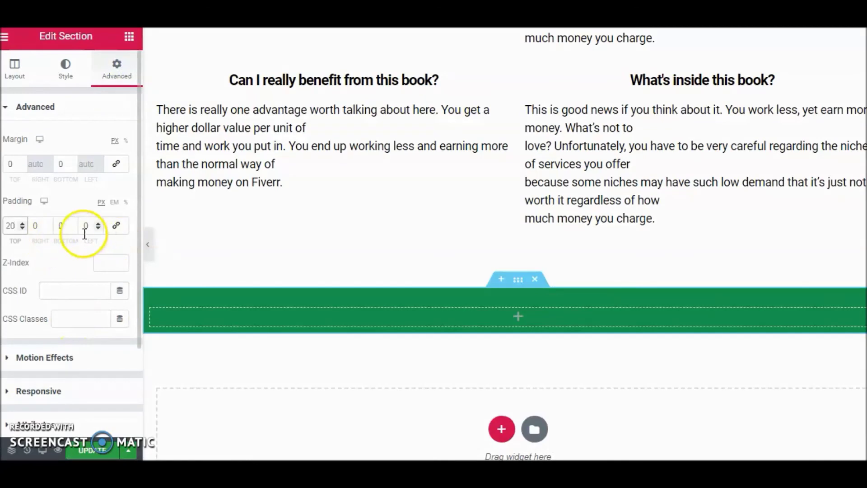
left_click(116, 226)
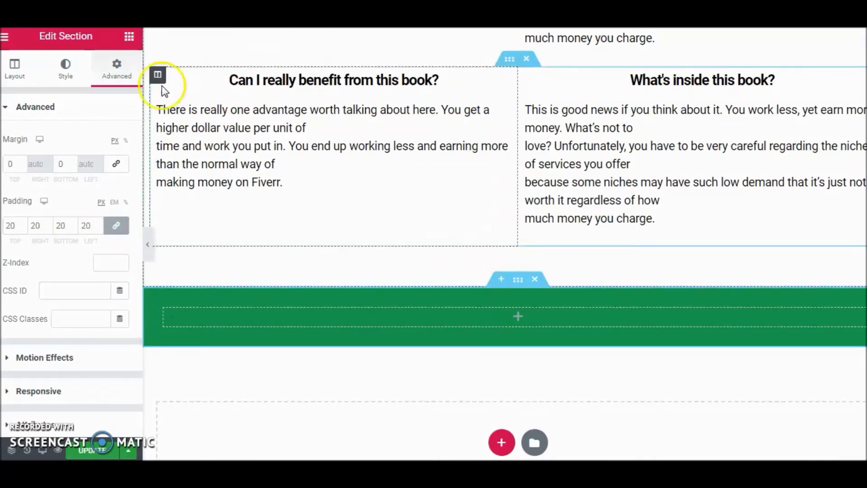
Find the Social Icons widget and place it in the green section.
left_click(129, 36)
type("soci")
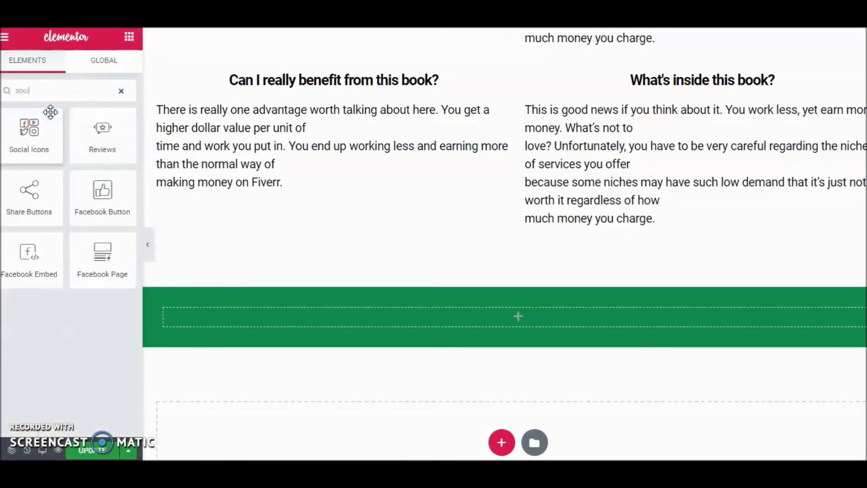
left_click_drag(31, 131, 520, 316)
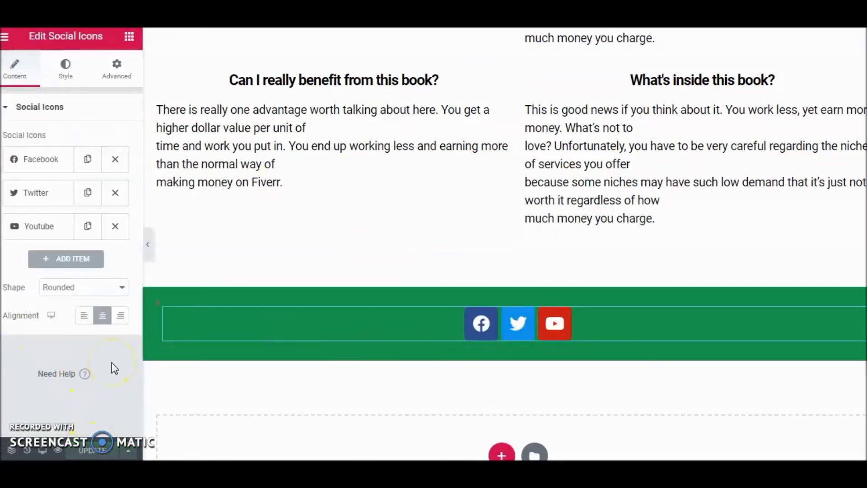
Switch the social icons from official to custom colors and set their primary color to red.
scroll(432, 271, "down", 2)
left_click(432, 201)
scroll(538, 215, "up", 2)
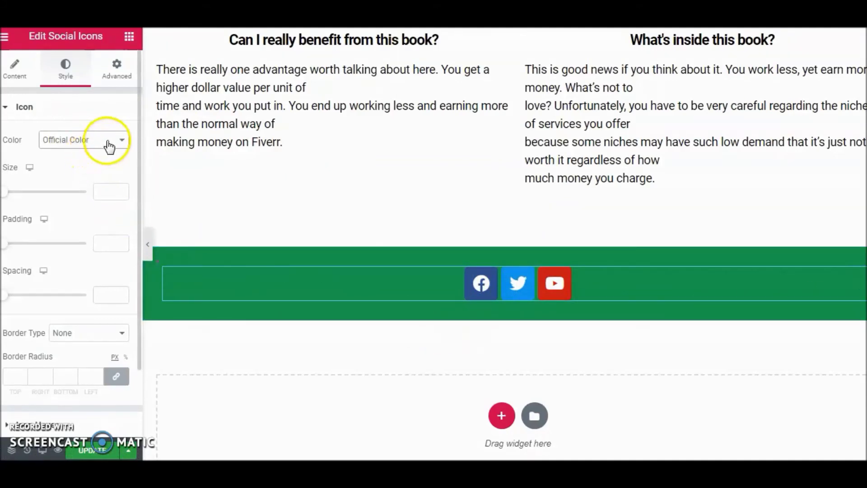
left_click(122, 143)
left_click(109, 162)
left_click(103, 168)
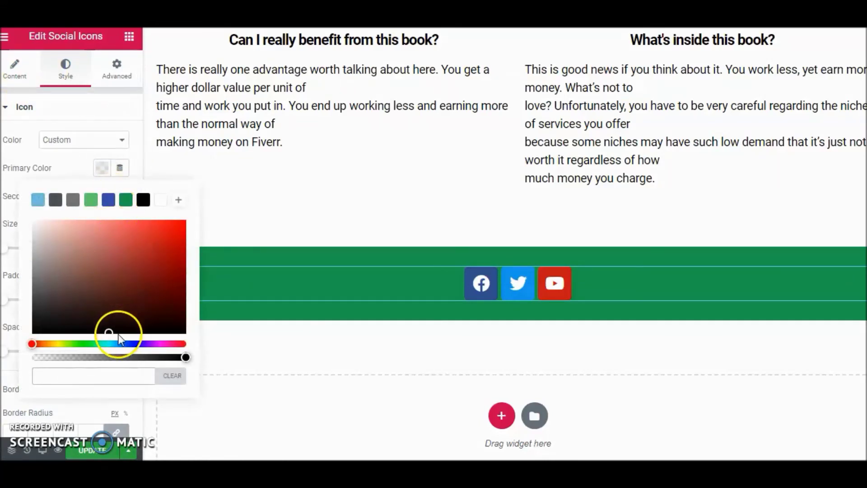
left_click_drag(109, 332, 172, 238)
left_click(126, 376)
left_click(24, 136)
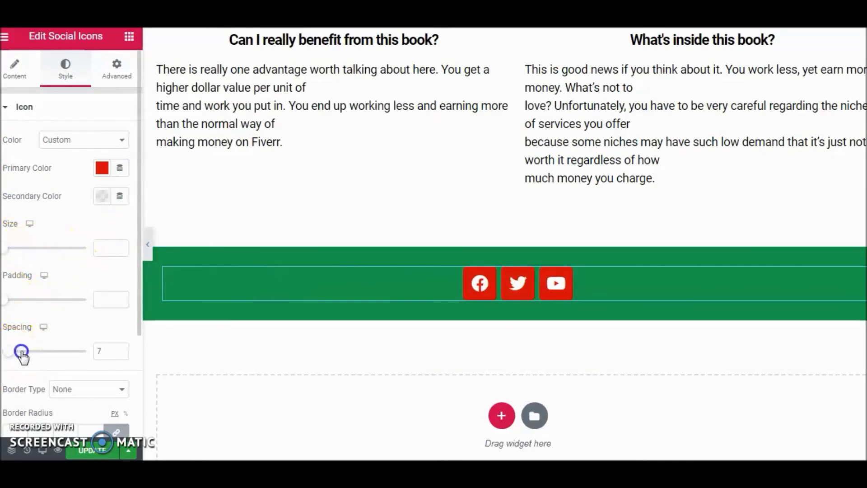
Set the spacing between the social icons to 21.
left_click_drag(16, 358, 29, 354)
scroll(271, 362, "down", 2)
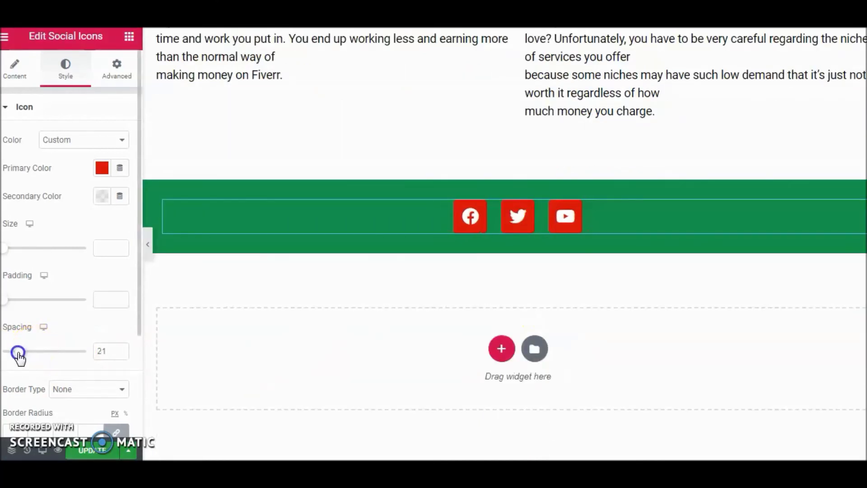
left_click_drag(138, 324, 131, 325)
Set the primary hover color of the social icons to blue #4054B2.
scroll(68, 316, "down", 3)
left_click(65, 338)
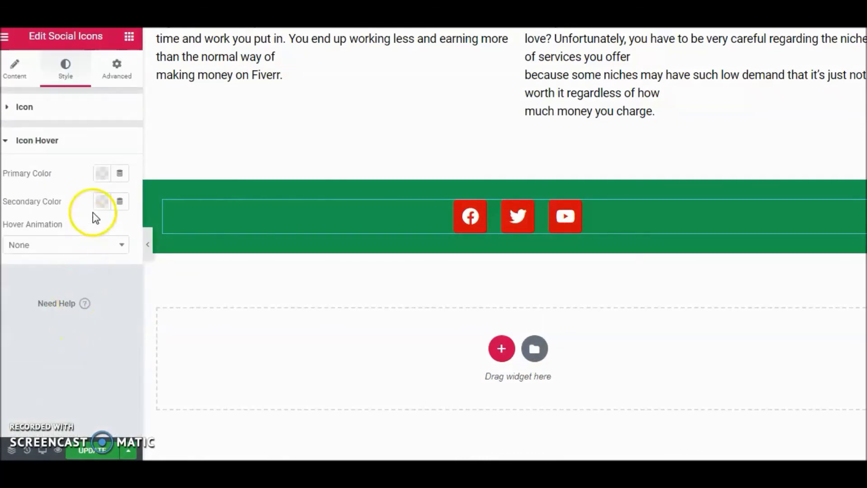
left_click(101, 173)
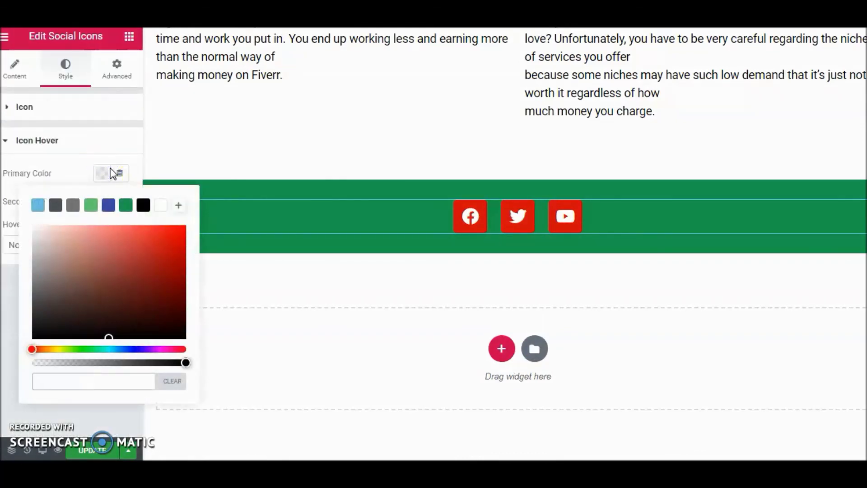
left_click(108, 205)
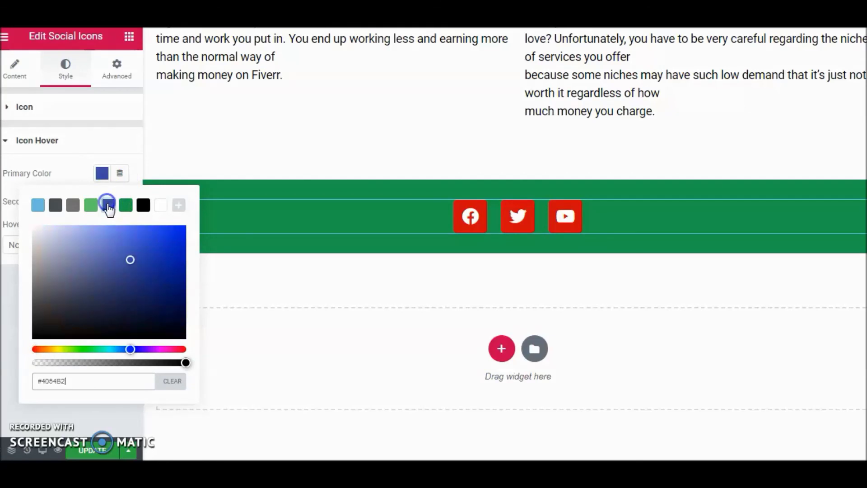
left_click(89, 144)
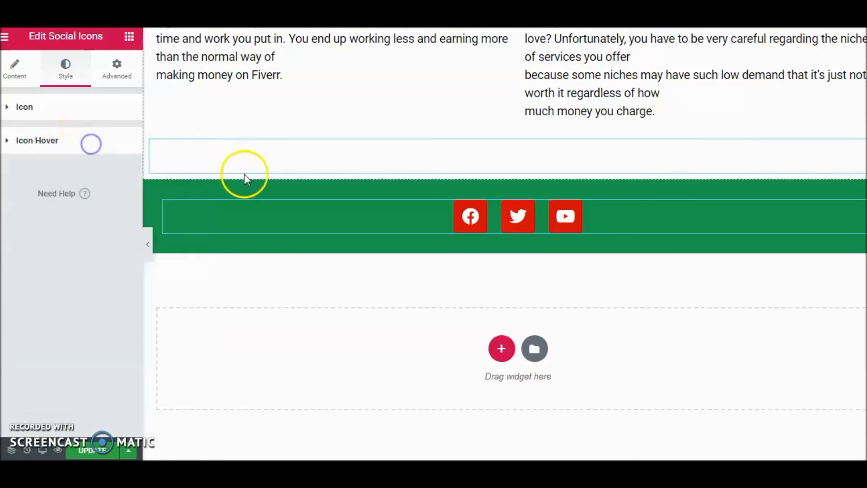
Set the social icons' hover animation to Bounce In.
left_click(45, 139)
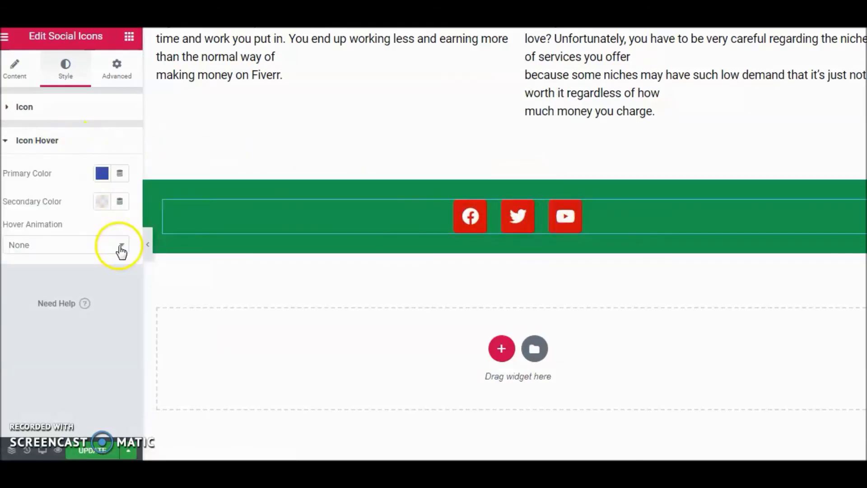
left_click(121, 245)
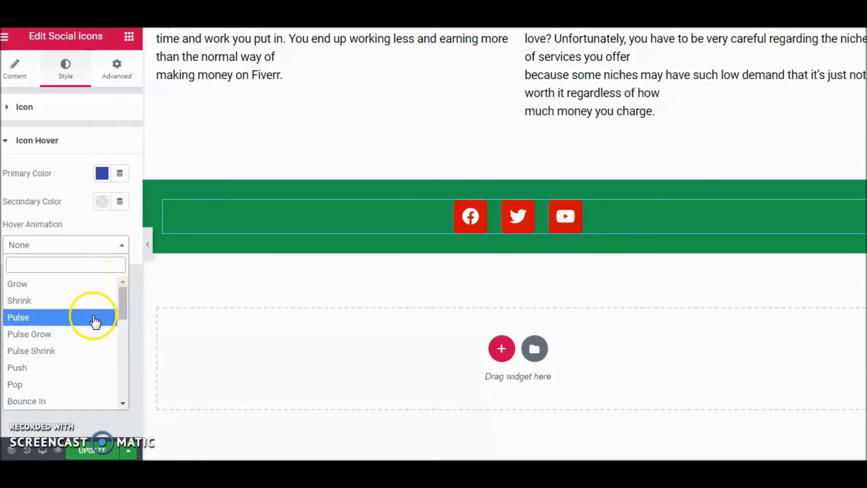
left_click(89, 400)
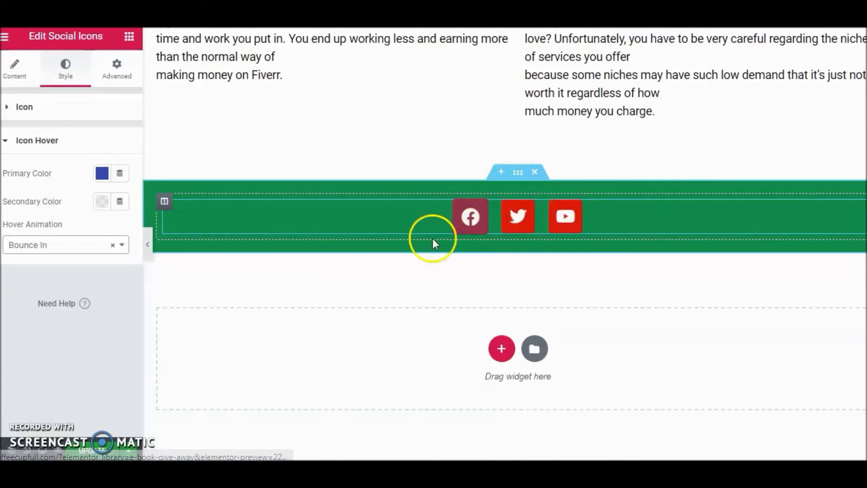
Update the template and view the page outside the editor, checking its layout from the title down to the social icons.
left_click(6, 37)
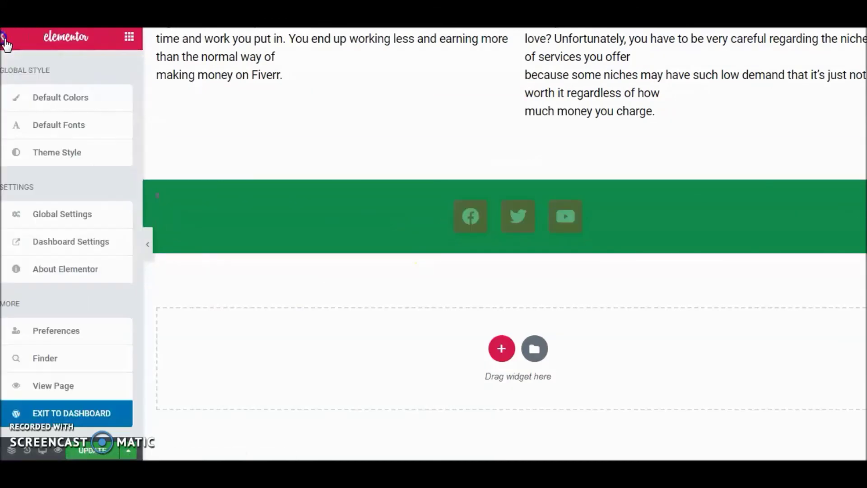
left_click(97, 452)
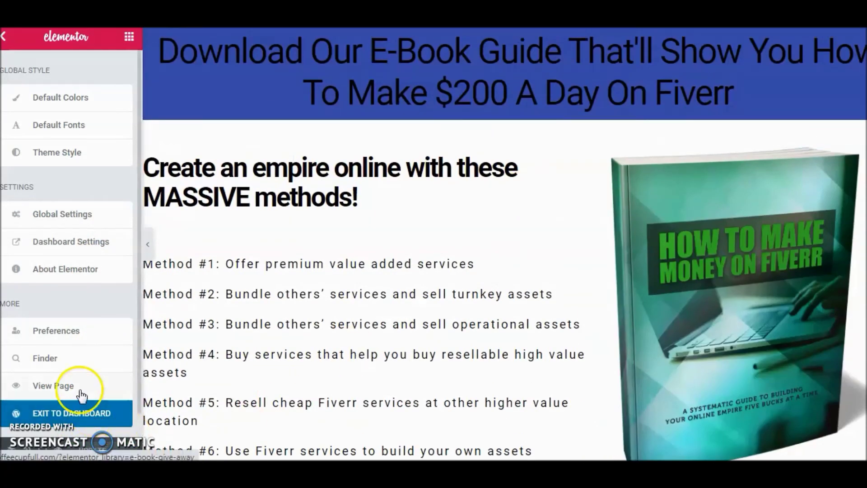
left_click(71, 387)
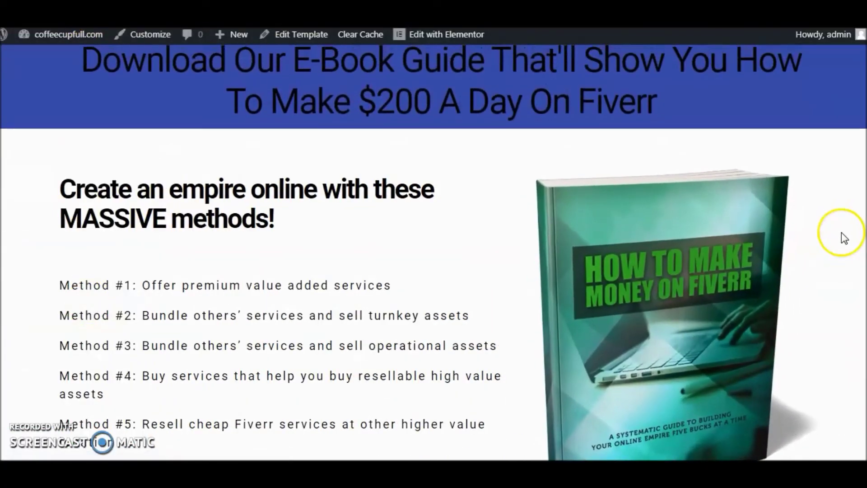
scroll(840, 233, "down", 7)
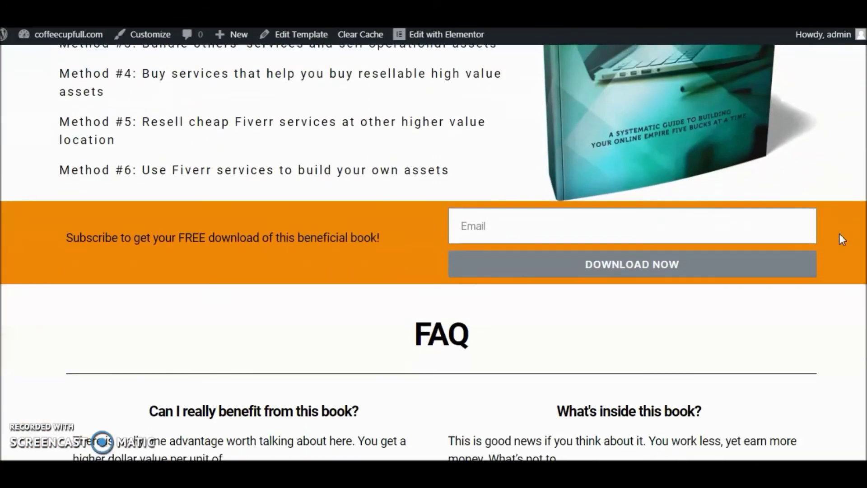
scroll(839, 234, "down", 9)
left_click(837, 238)
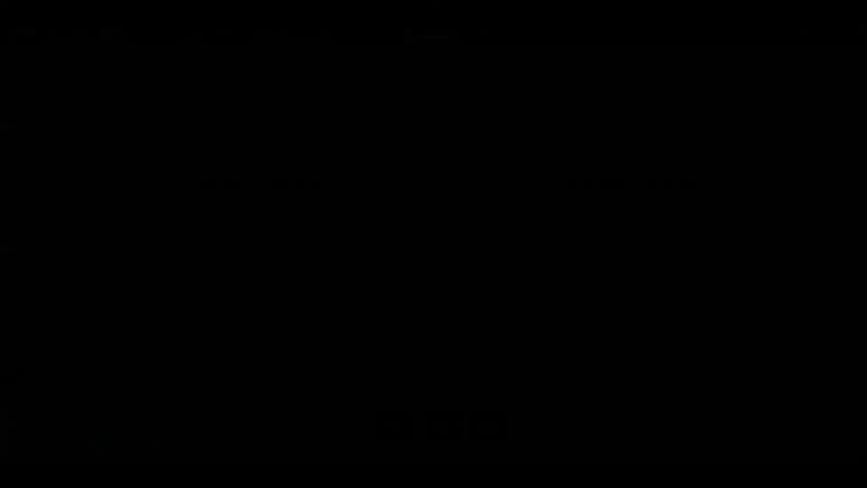